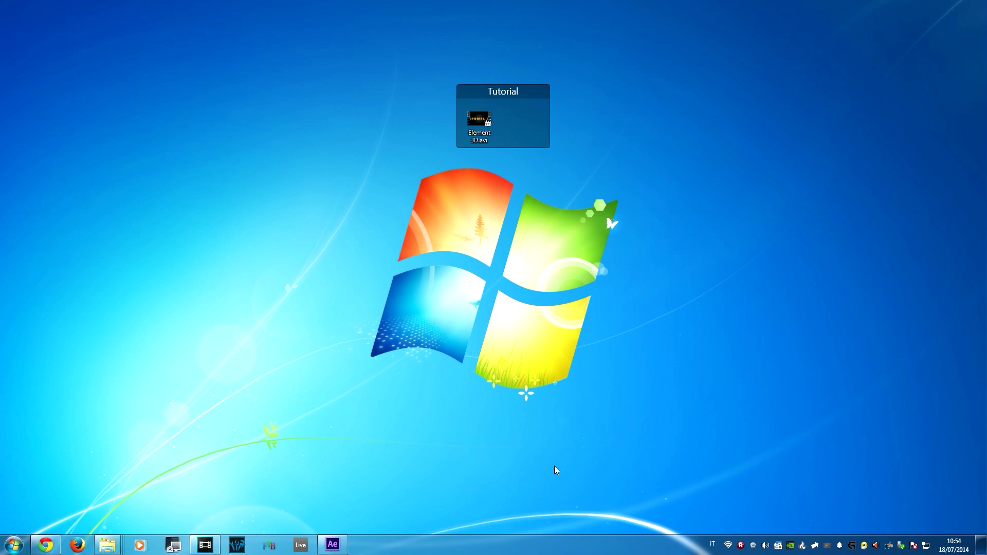
# Watch Element 3D.avi in Media Player Classic, then close it and return to After Effects.
pyautogui.doubleClick(485, 122)
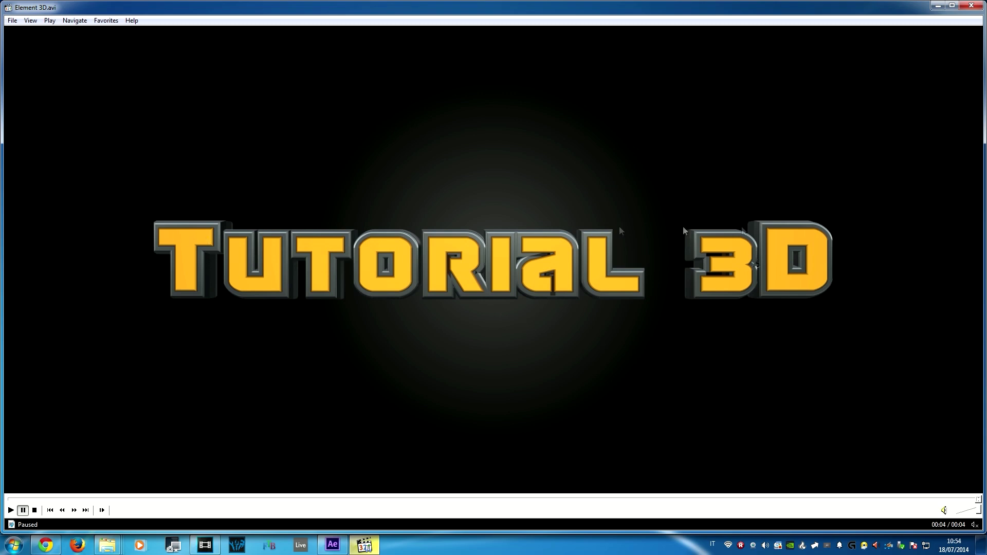
pyautogui.click(972, 6)
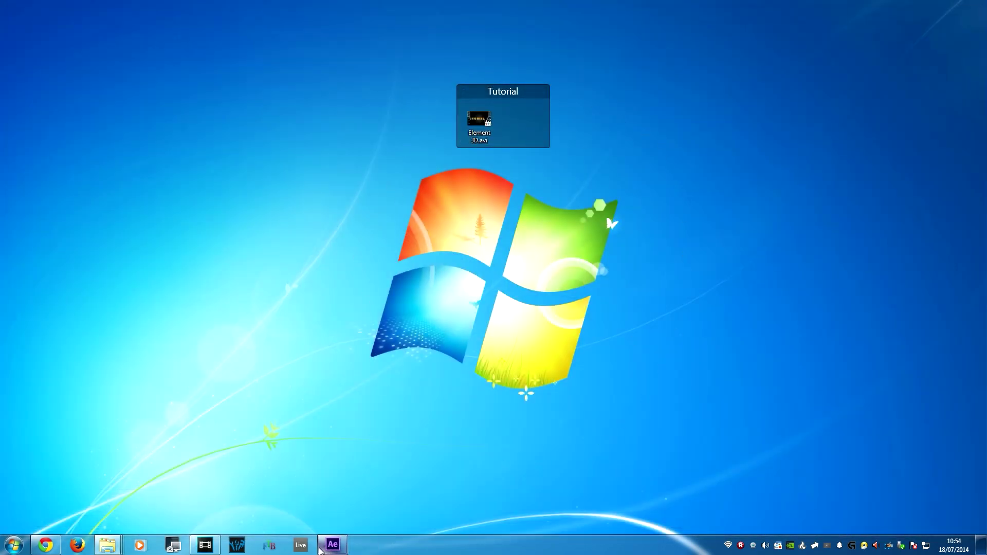
pyautogui.click(333, 545)
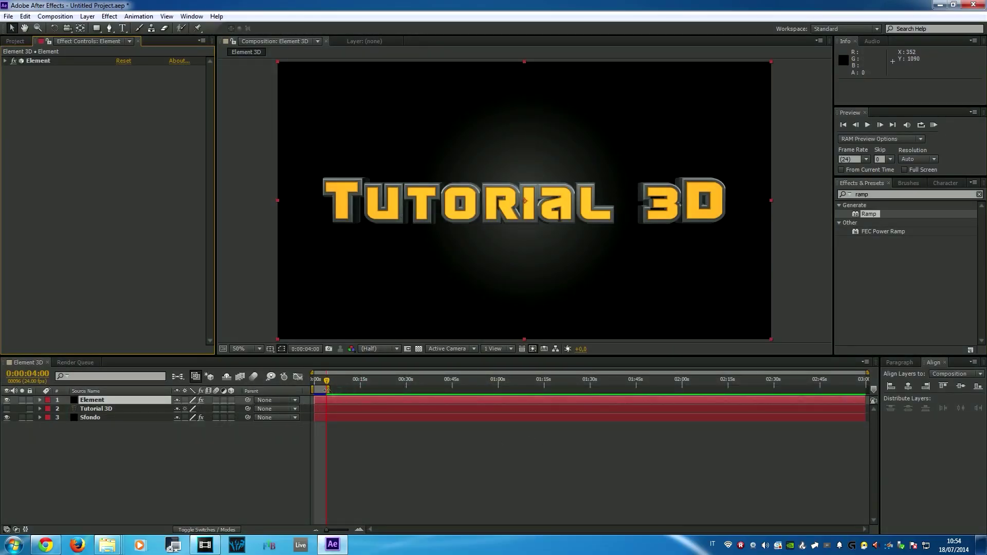
# Zoom the timeline in on the first half-minute.
pyautogui.moveTo(867, 373)
pyautogui.mouseDown()
pyautogui.moveTo(420, 373)
pyautogui.moveTo(329, 386)
pyautogui.moveTo(379, 383)
pyautogui.mouseUp()
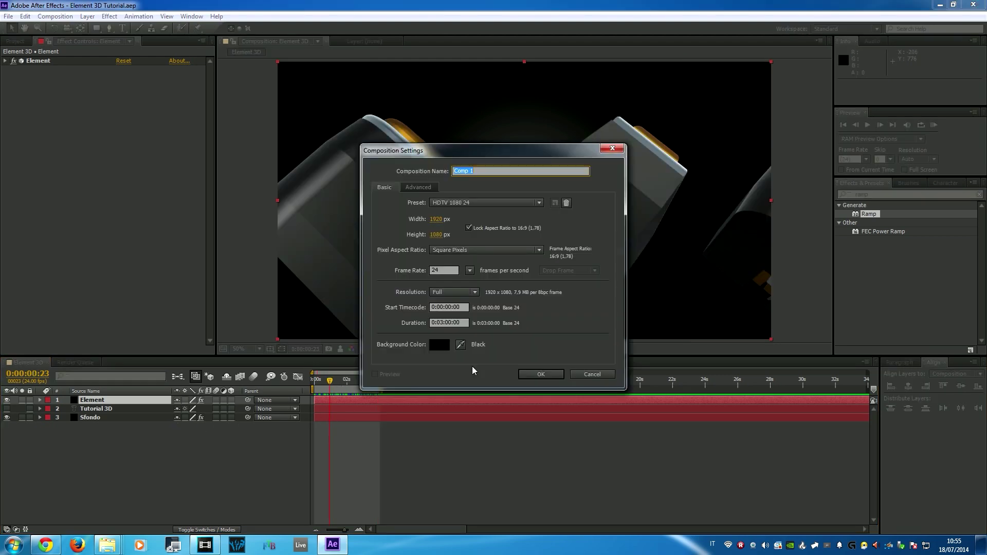
# Name the new composition Element 3D, keep the HDTV 1080 24 preset, and confirm.
pyautogui.write('El')
pyautogui.write('em')
pyautogui.click(489, 206)
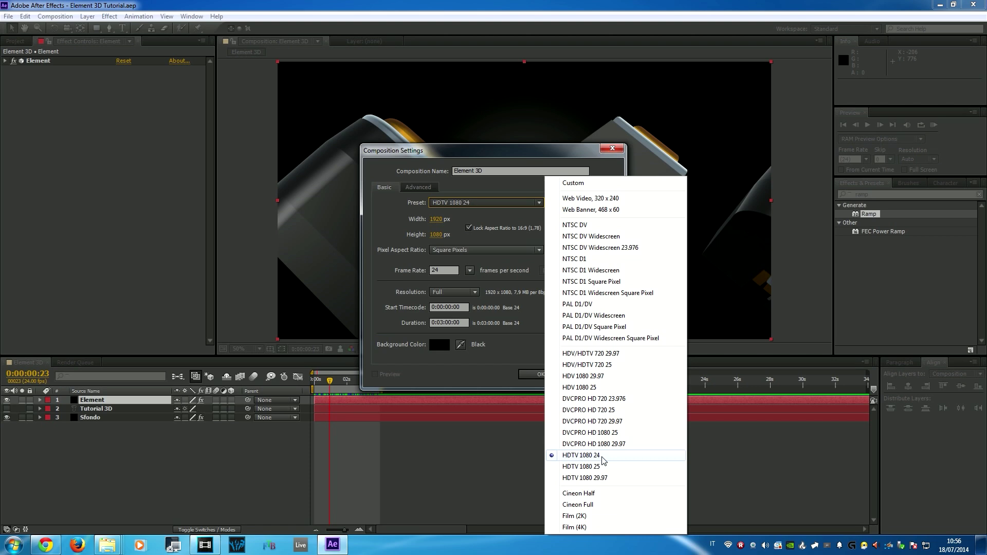
pyautogui.click(603, 457)
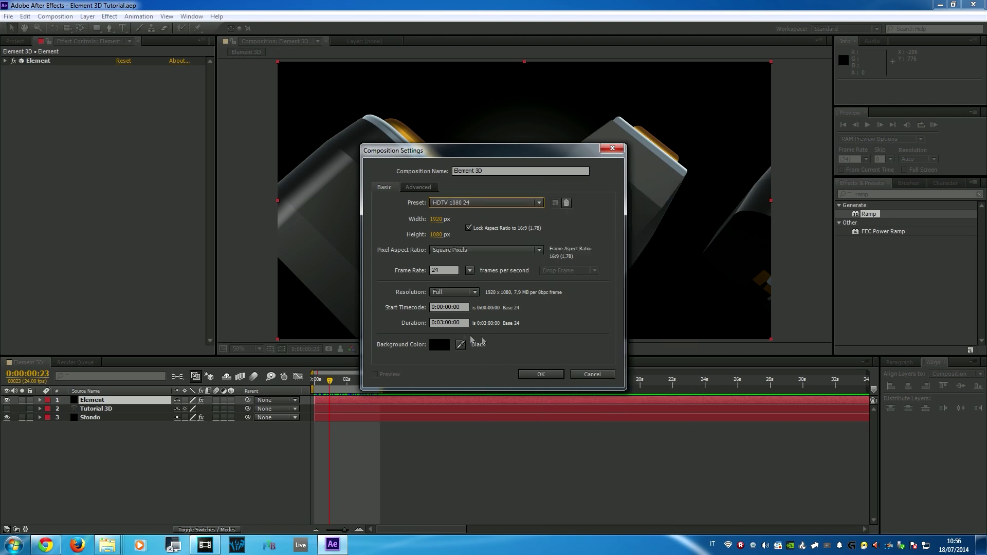
pyautogui.click(543, 377)
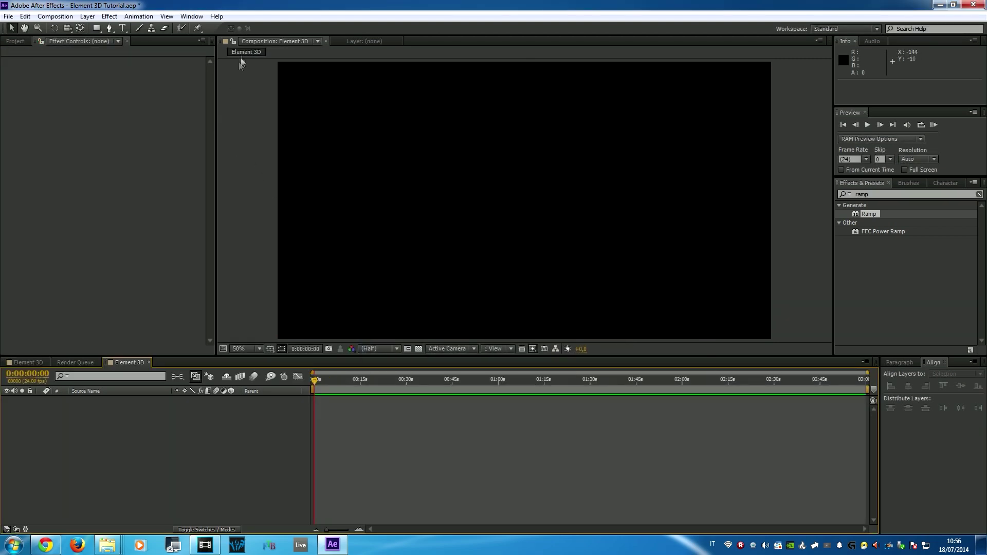
# Delete the Solids folder and the old Element 3D composition from the project.
pyautogui.click(15, 41)
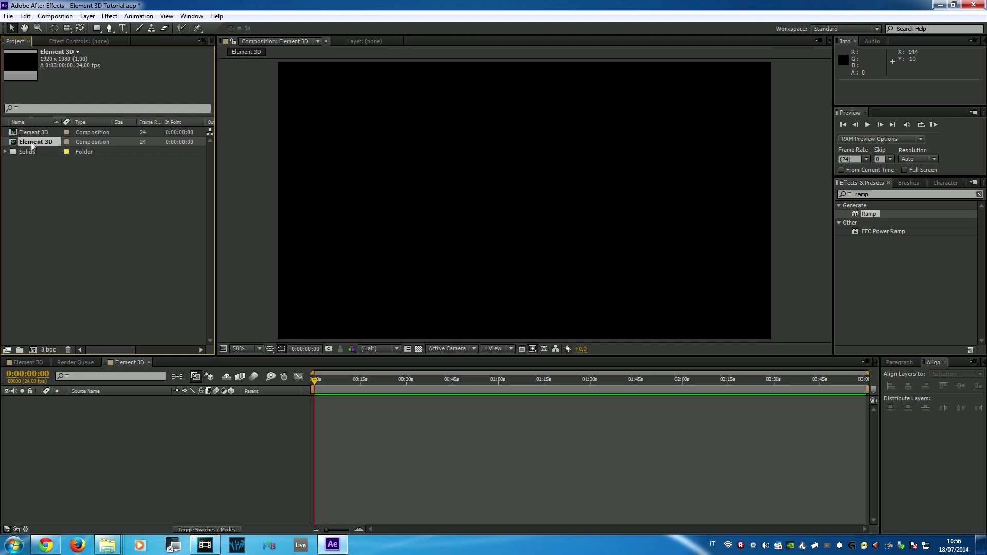
pyautogui.click(28, 152)
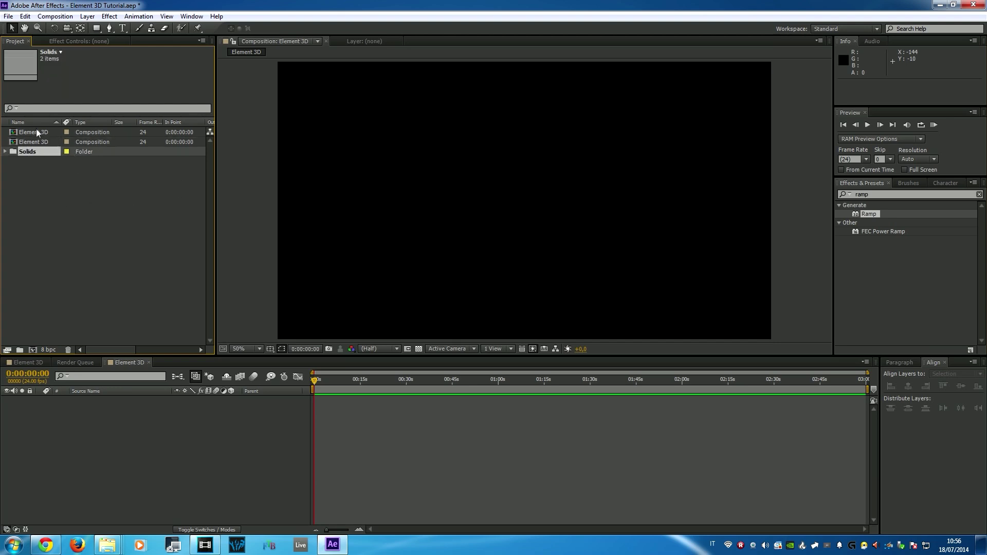
pyautogui.keyDown('ctrl'); pyautogui.click(34, 135); pyautogui.keyUp('ctrl')
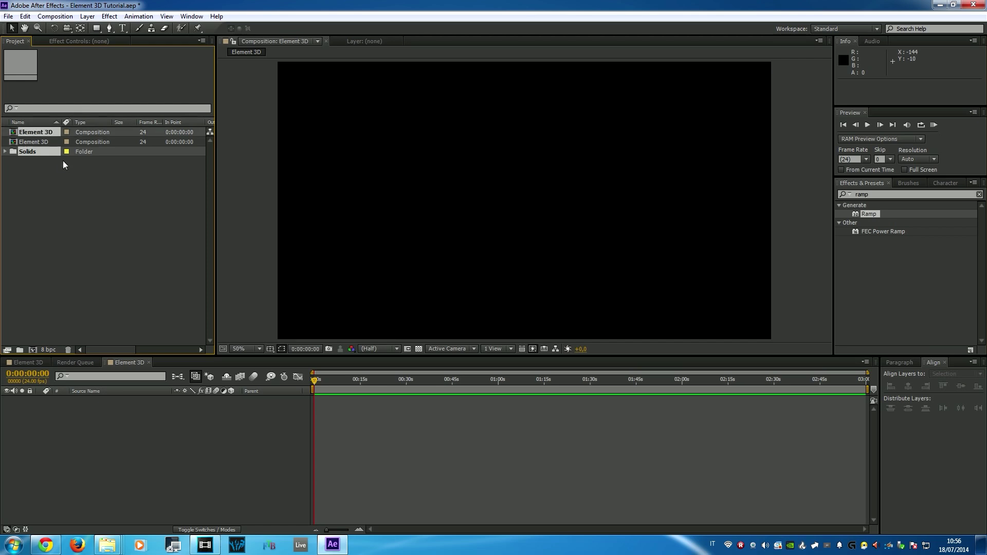
pyautogui.press('Delete')
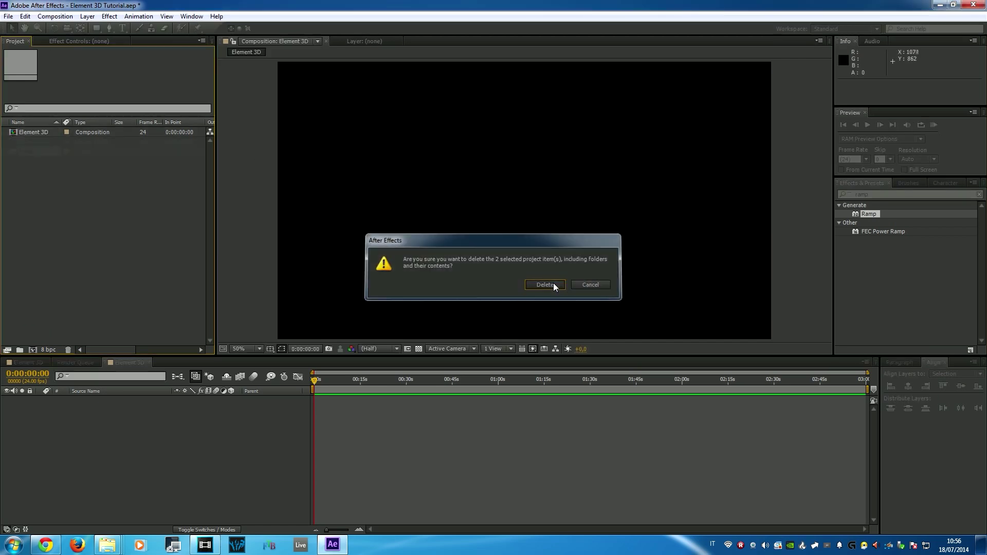
pyautogui.click(545, 284)
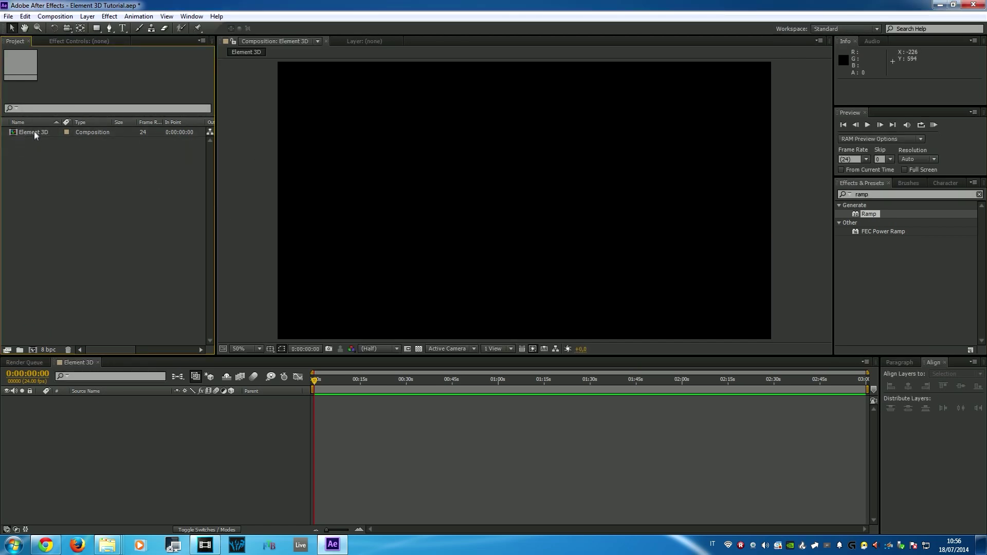
# Add a comp-sized 1920×1080 black solid layer to the Element 3D composition.
pyautogui.click(56, 132)
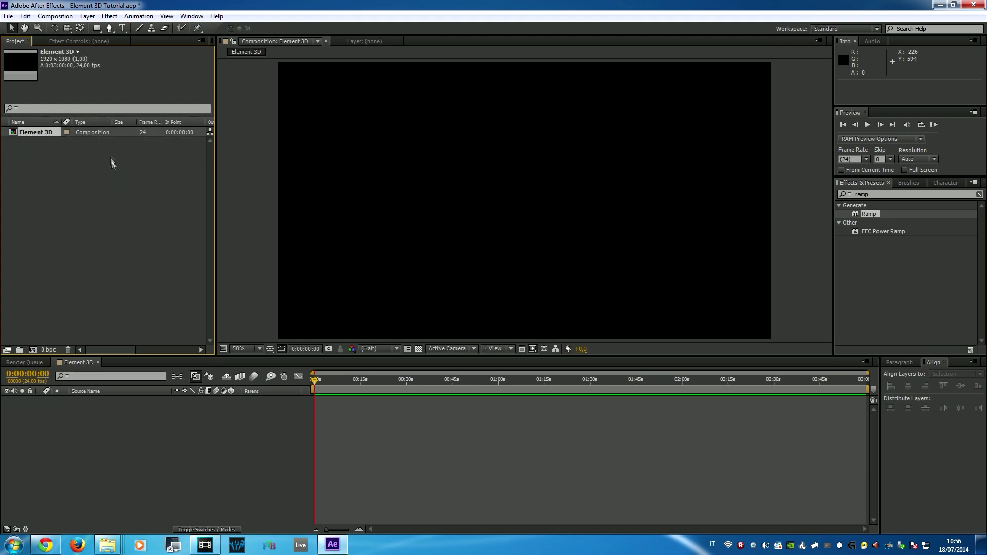
pyautogui.rightClick(151, 445)
pyautogui.moveTo(213, 334)
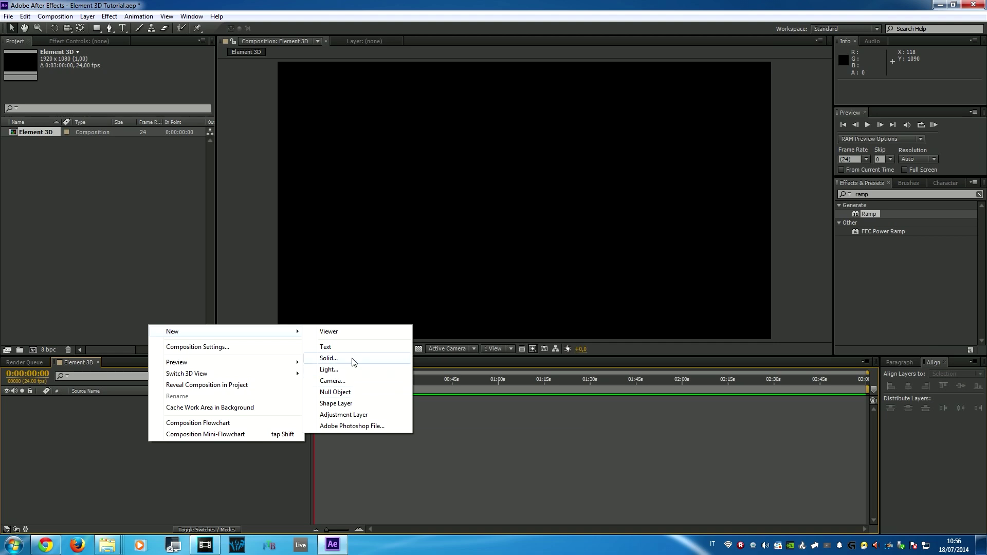
pyautogui.click(329, 360)
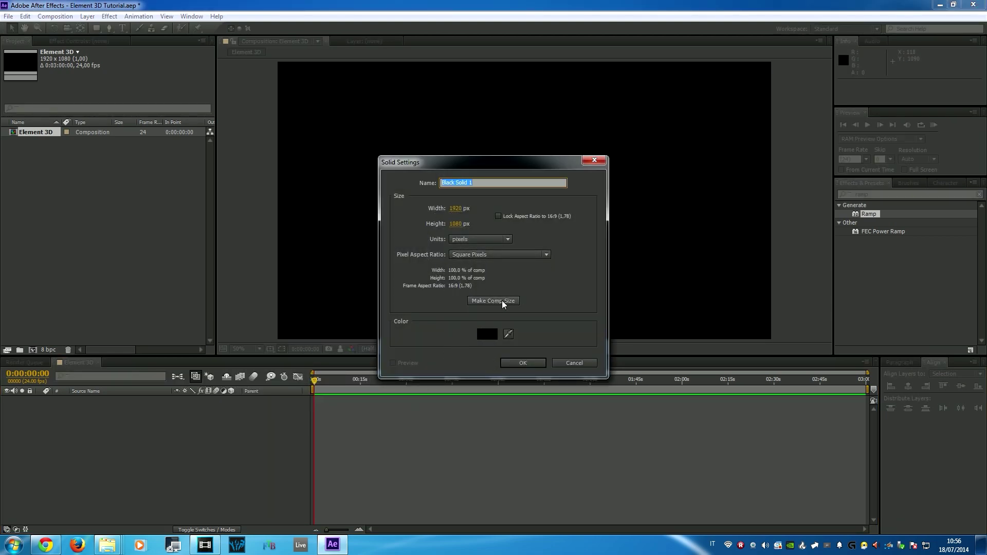
pyautogui.click(501, 304)
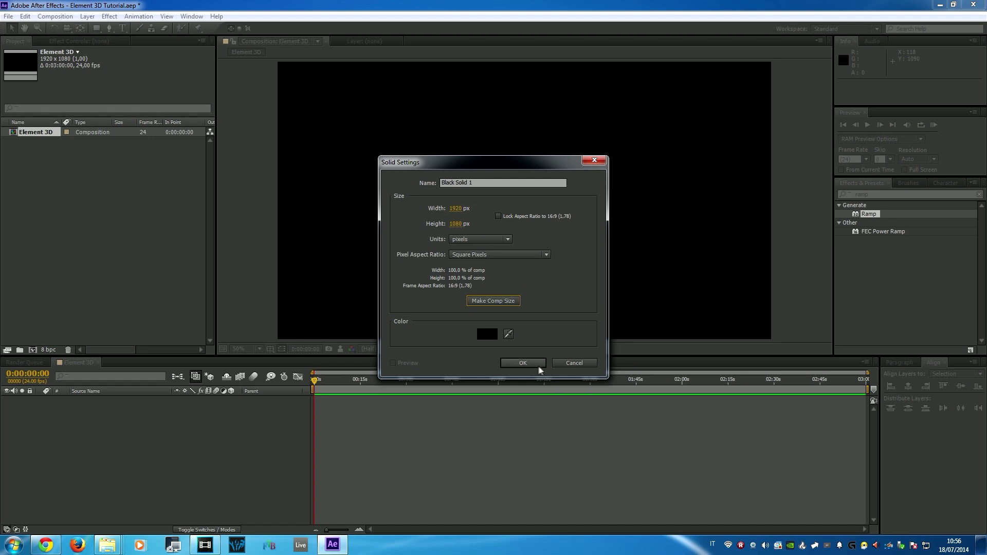
pyautogui.click(537, 364)
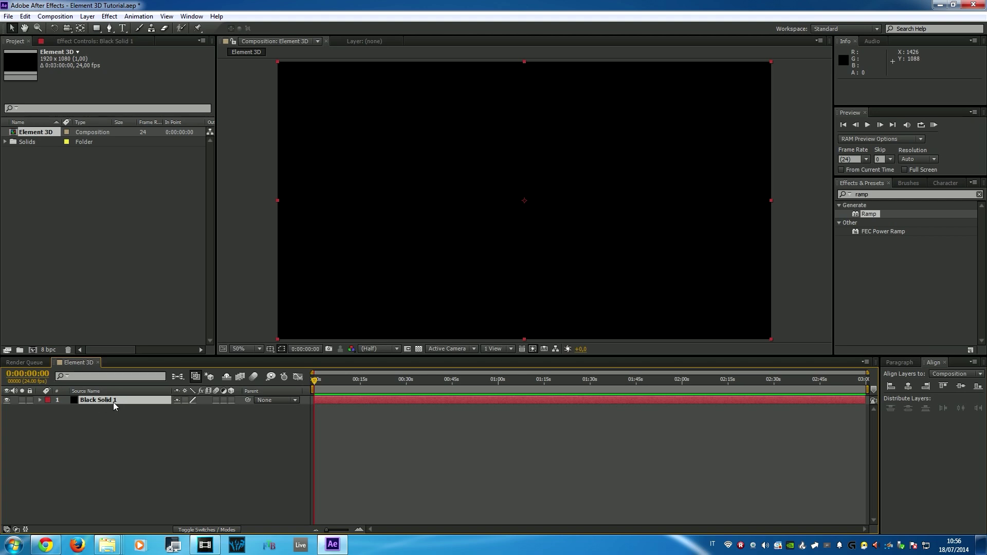
# Rename the black solid layer to Sfondo.
pyautogui.rightClick(113, 406)
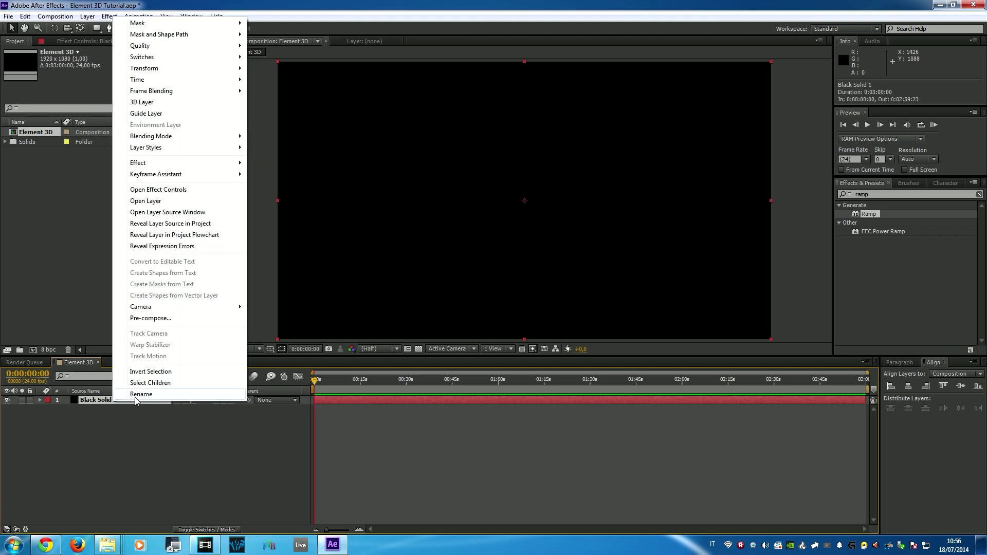
pyautogui.click(137, 401)
pyautogui.write('Sfondo')
pyautogui.press('Return')
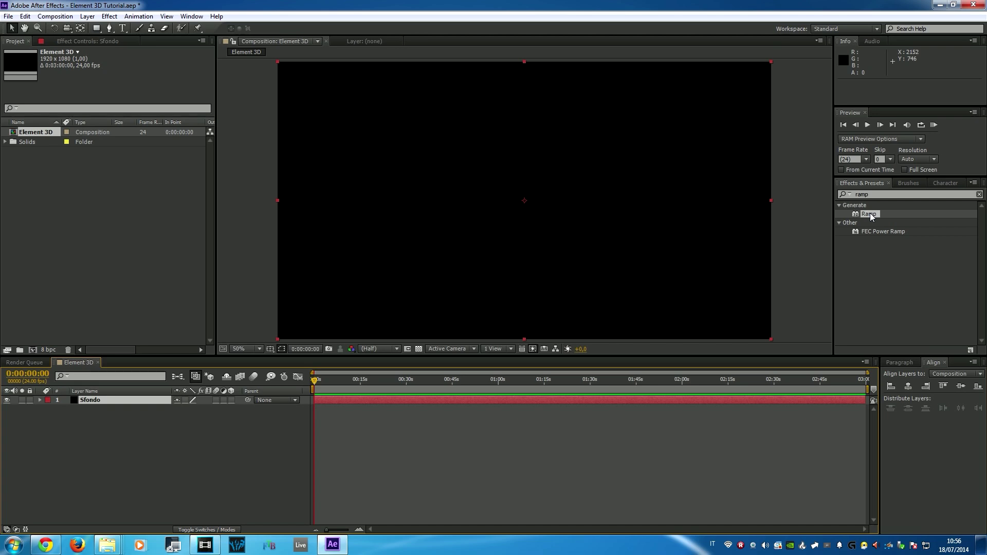
# Apply a Radial Ramp to Sfondo with its start point centred at 960,540.
pyautogui.moveTo(872, 217); pyautogui.dragTo(601, 222)
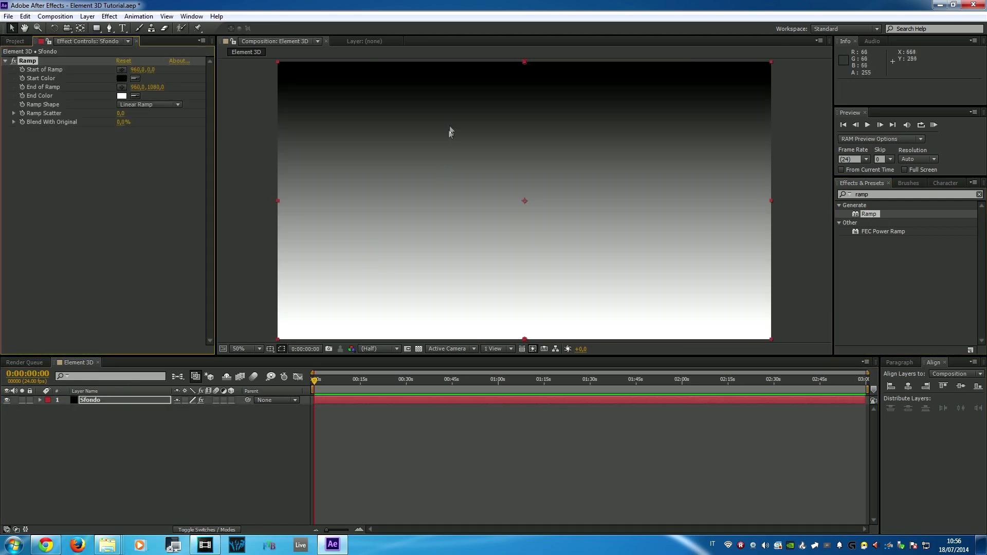
pyautogui.click(161, 106)
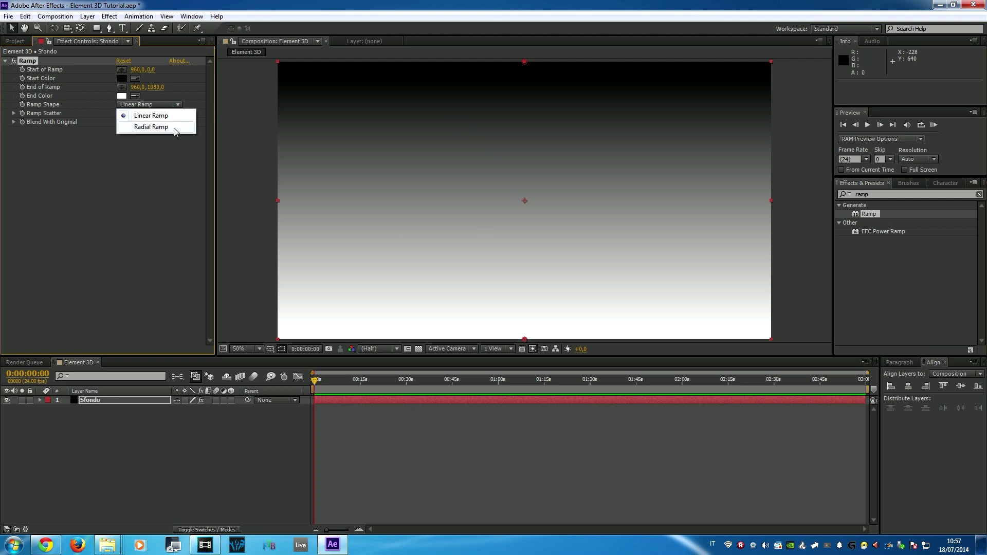
pyautogui.click(151, 127)
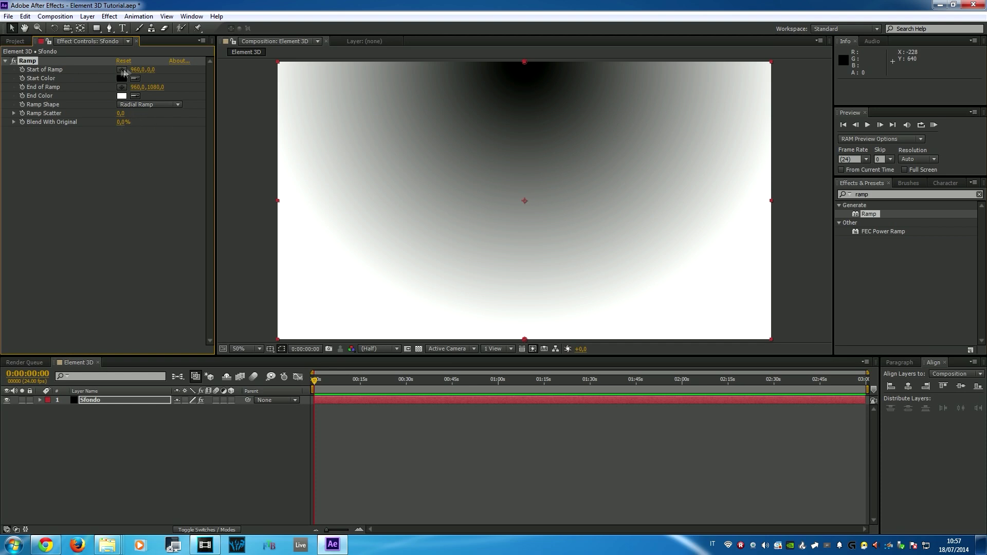
pyautogui.click(149, 70)
pyautogui.write('240')
pyautogui.press('Return')
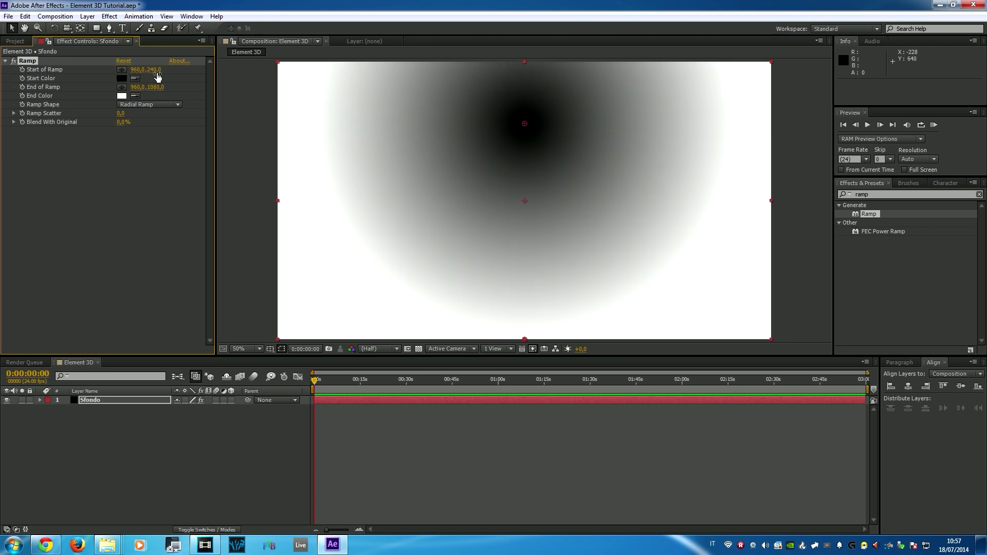
pyautogui.moveTo(157, 76); pyautogui.dragTo(301, 66)
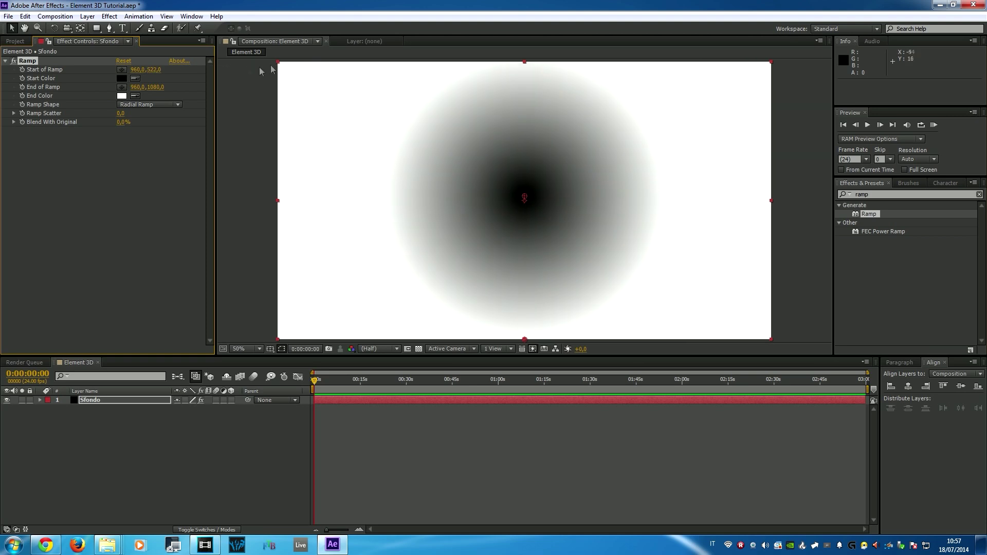
pyautogui.click(155, 69)
pyautogui.write('540')
pyautogui.press('Return')
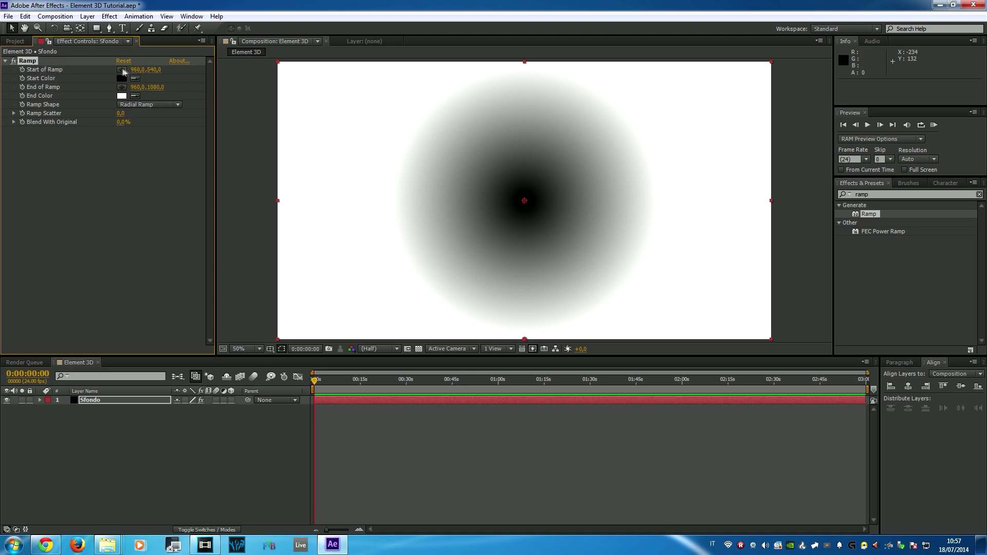
# Set the ramp's start colour to dark grey and its end colour to black.
pyautogui.click(121, 79)
pyautogui.moveTo(113, 432); pyautogui.dragTo(102, 391)
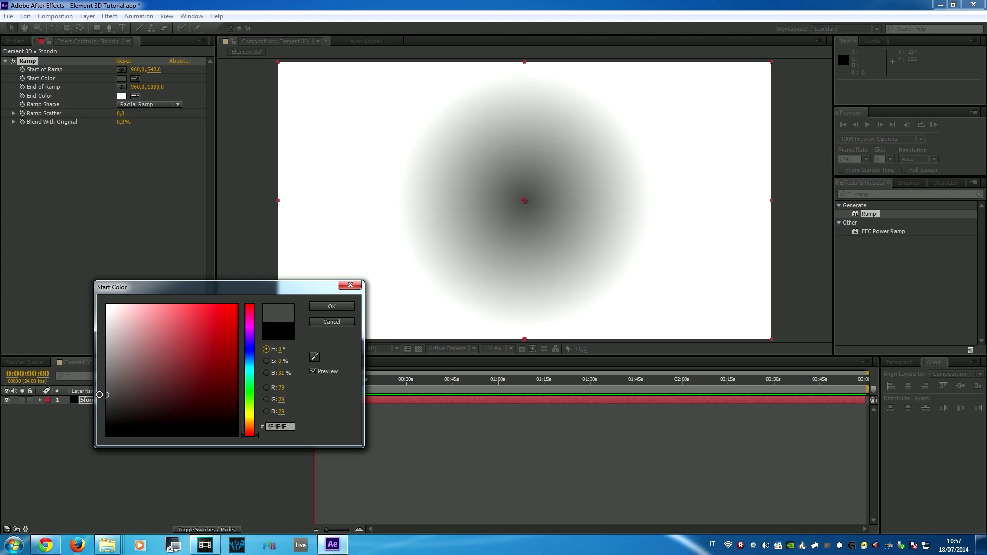
pyautogui.click(331, 307)
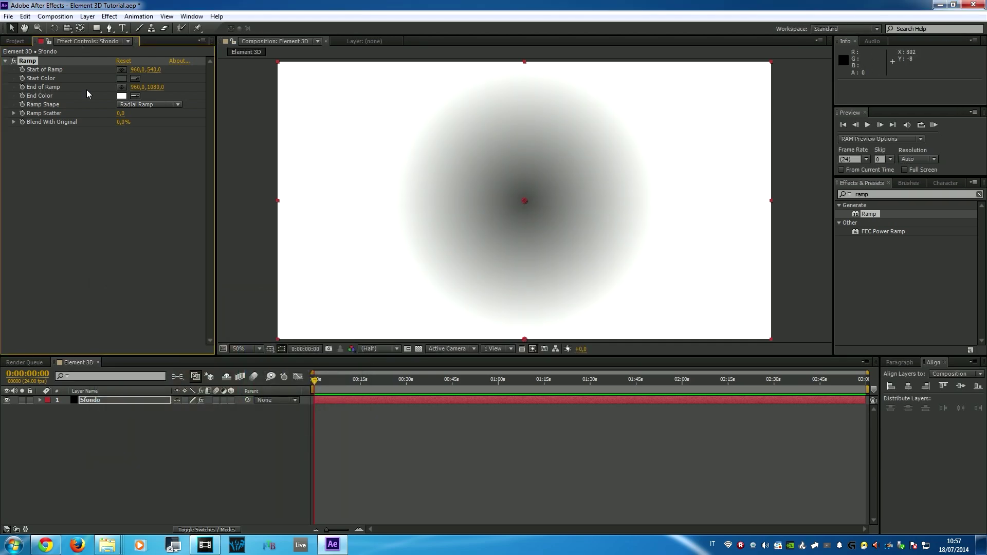
pyautogui.click(122, 95)
pyautogui.moveTo(121, 378); pyautogui.dragTo(67, 472)
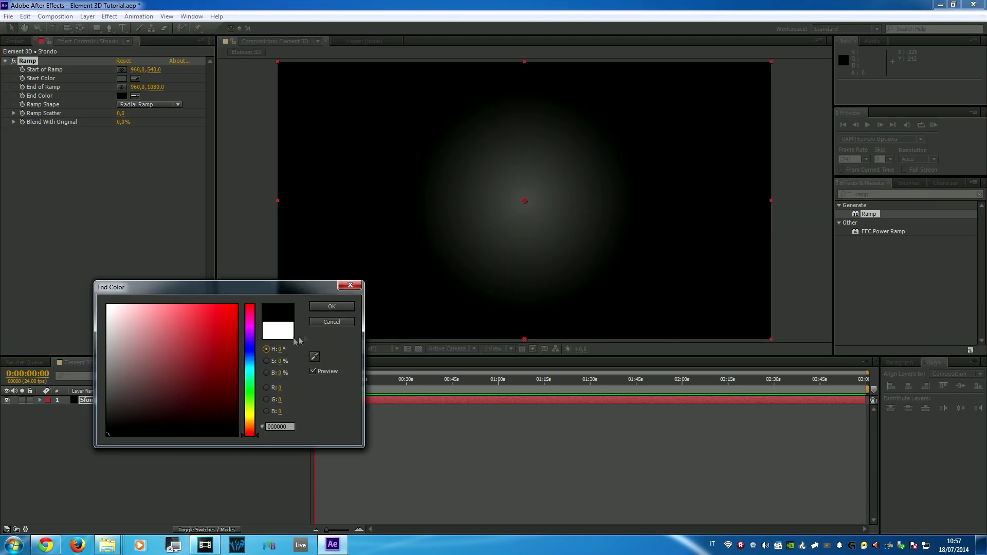
pyautogui.click(332, 307)
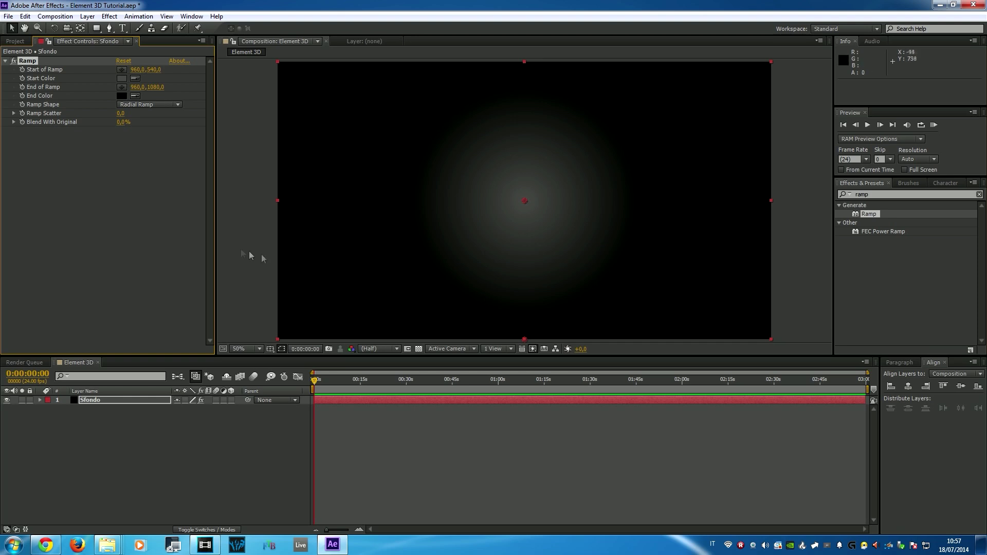
pyautogui.click(162, 232)
pyautogui.click(242, 286)
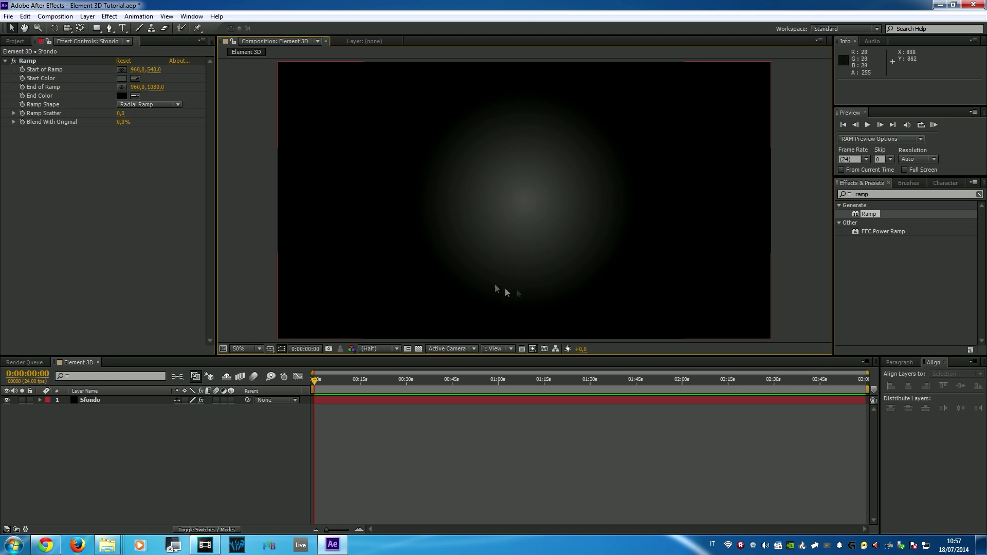
# Preview the rendered Element 3D.avi clip from the desktop, then return to After Effects.
pyautogui.click(982, 546)
pyautogui.doubleClick(476, 119)
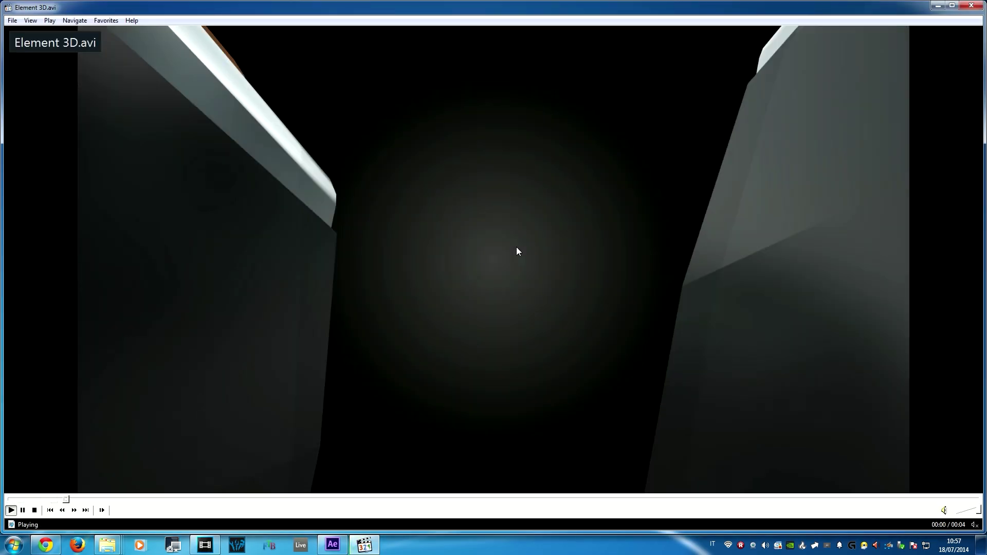
pyautogui.click(518, 252)
pyautogui.click(518, 310)
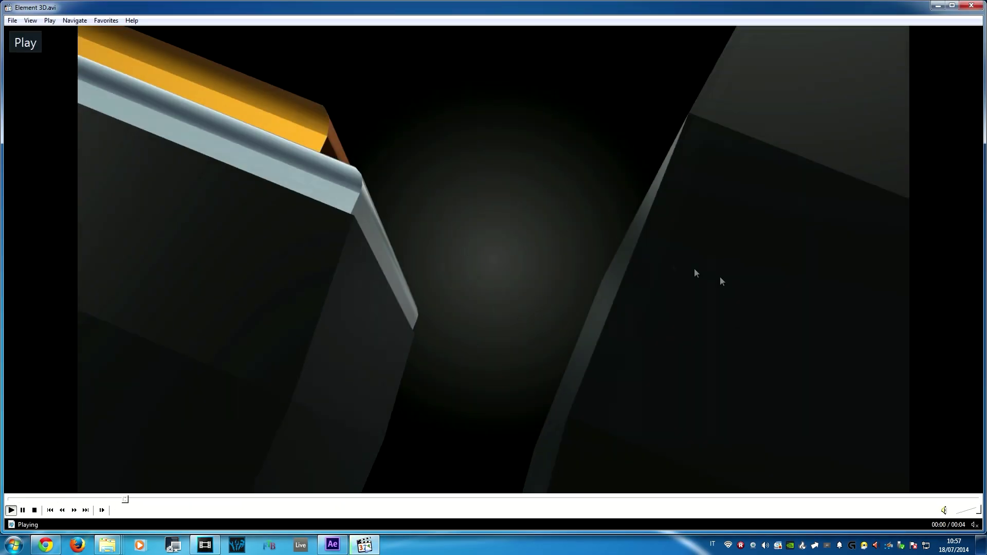
pyautogui.click(687, 316)
pyautogui.click(971, 5)
pyautogui.click(332, 545)
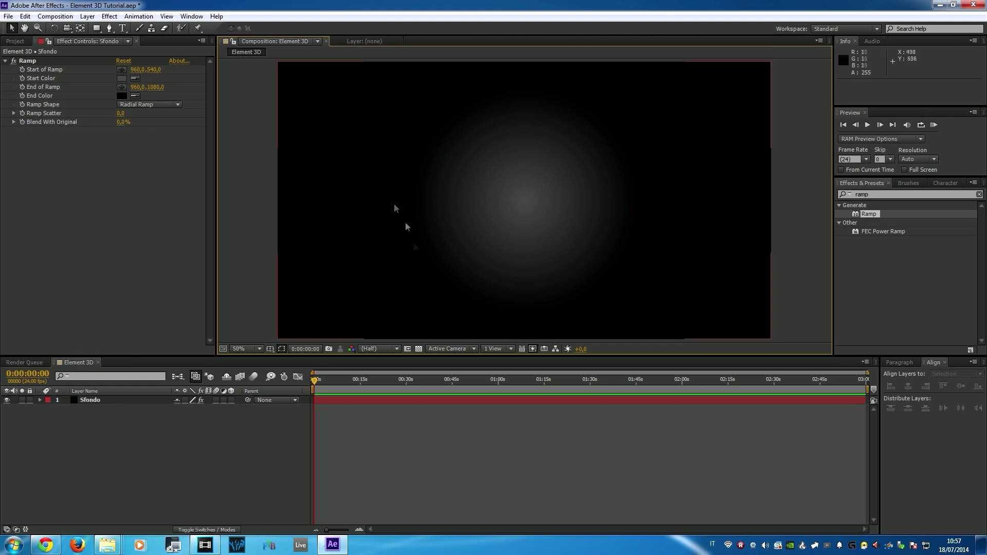
# Add a text layer reading 'Tutorial 3D' to the composition.
pyautogui.rightClick(95, 438)
pyautogui.moveTo(247, 316)
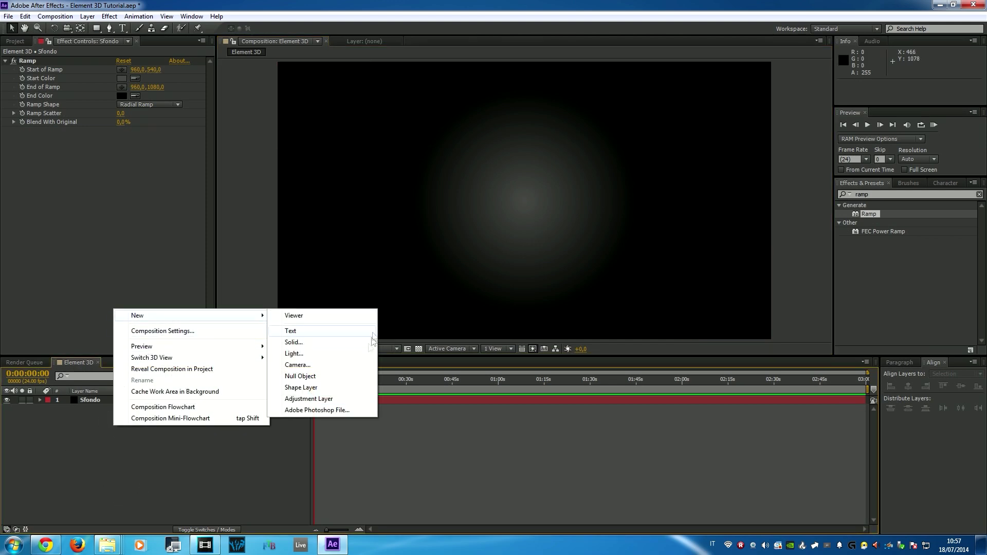
pyautogui.click(287, 332)
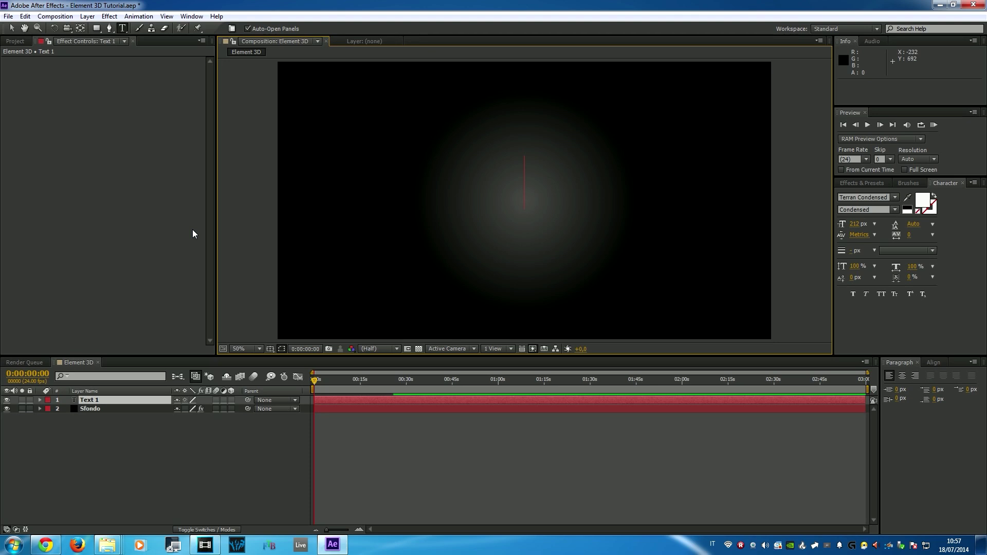
pyautogui.write('Tutorial')
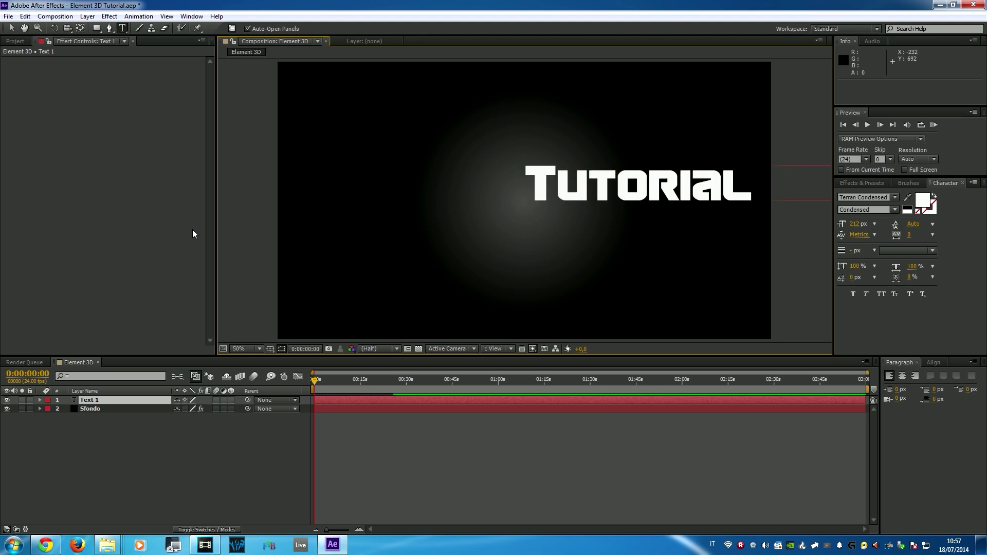
pyautogui.click(11, 28)
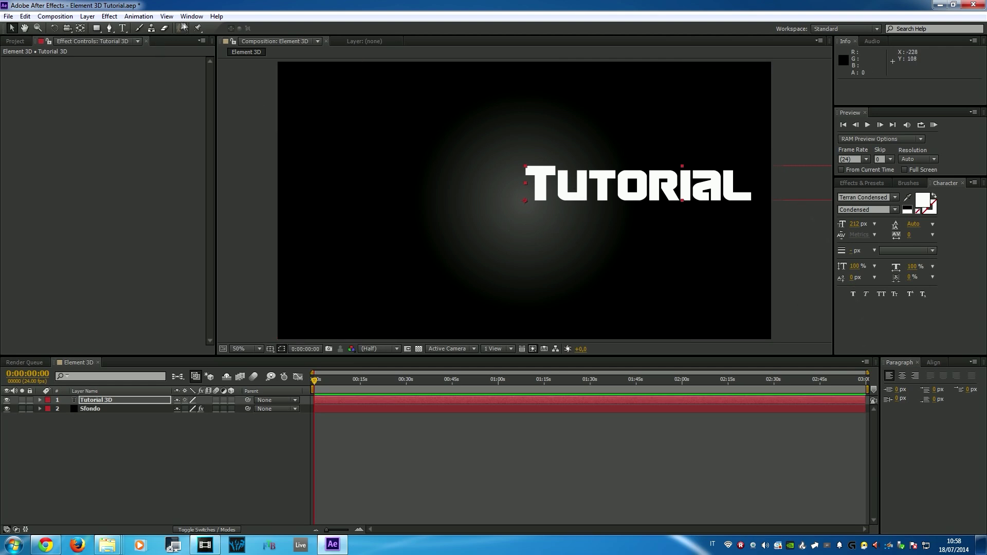
# Centre the Tutorial 3D text horizontally with the Align panel, then hide the layer.
pyautogui.click(192, 19)
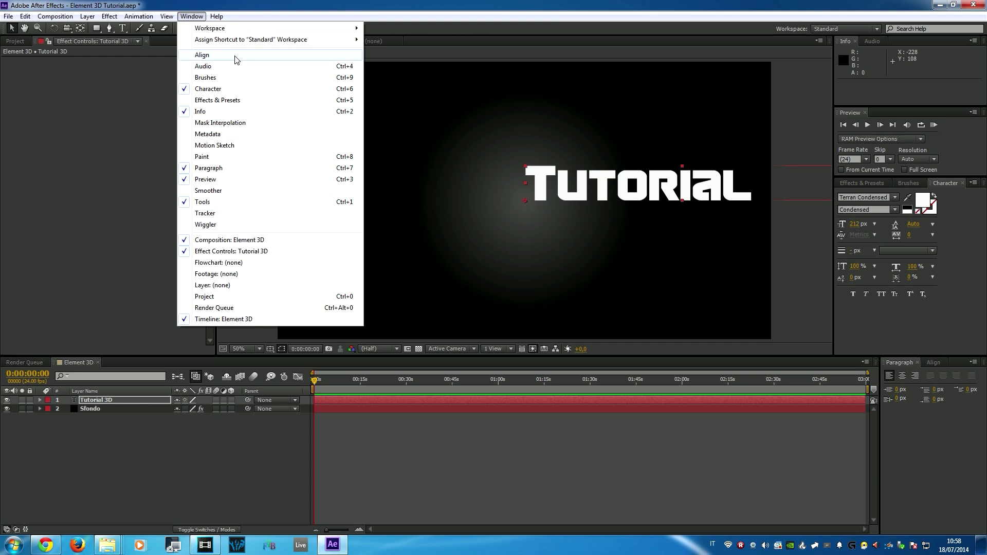
pyautogui.click(235, 57)
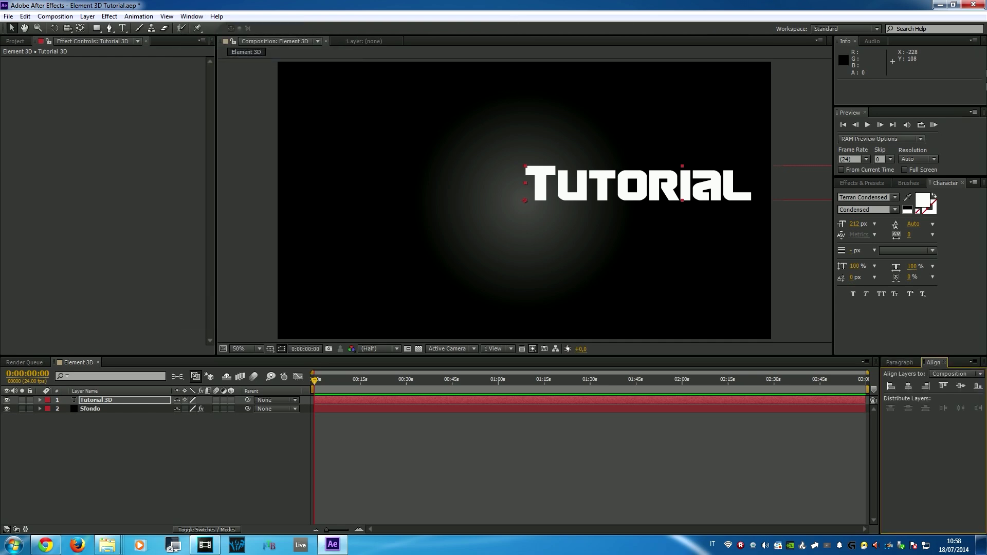
pyautogui.click(908, 388)
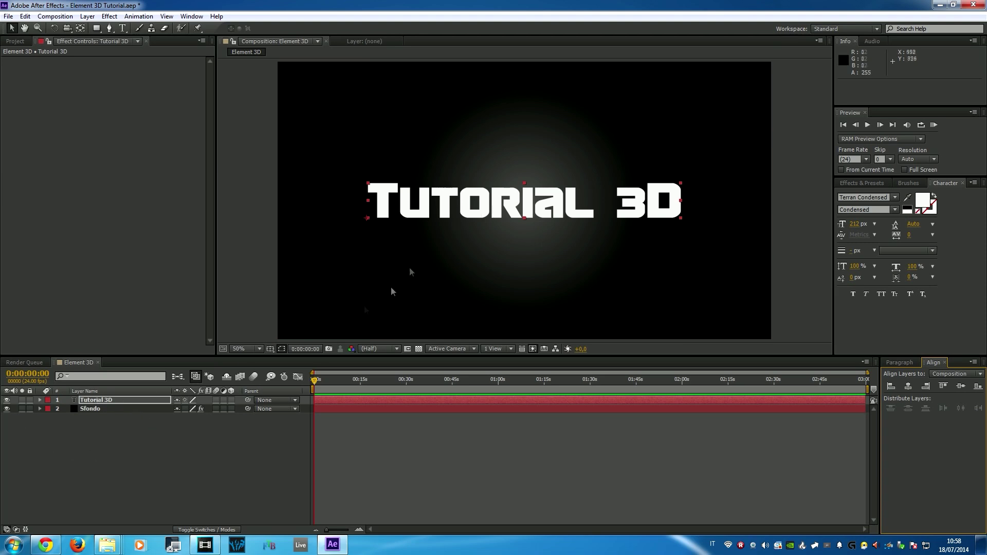
pyautogui.click(6, 401)
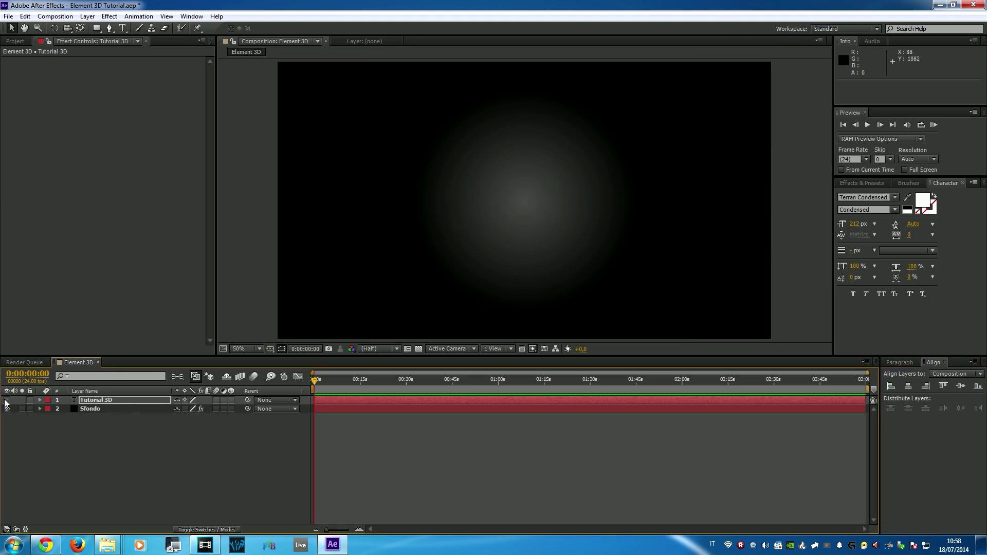
# Create a comp-sized 1920×1080 black solid named Element 3D at the top of the stack.
pyautogui.moveTo(236, 319)
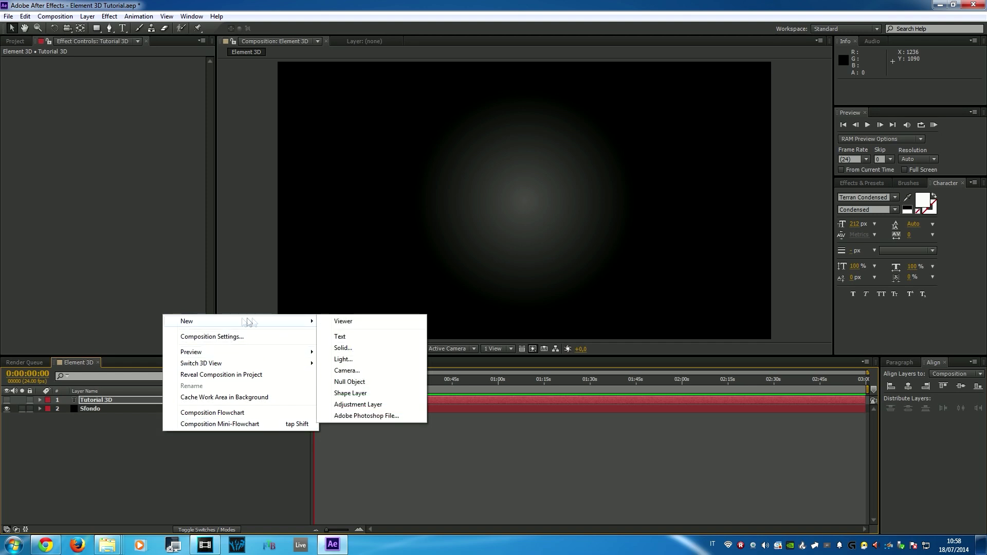
pyautogui.click(380, 350)
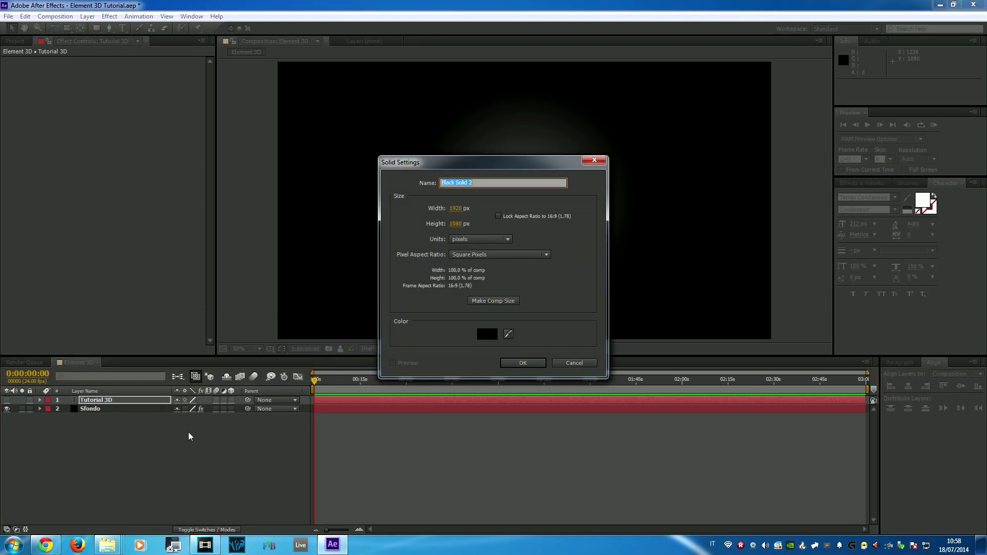
pyautogui.write('Element 3D')
pyautogui.click(500, 304)
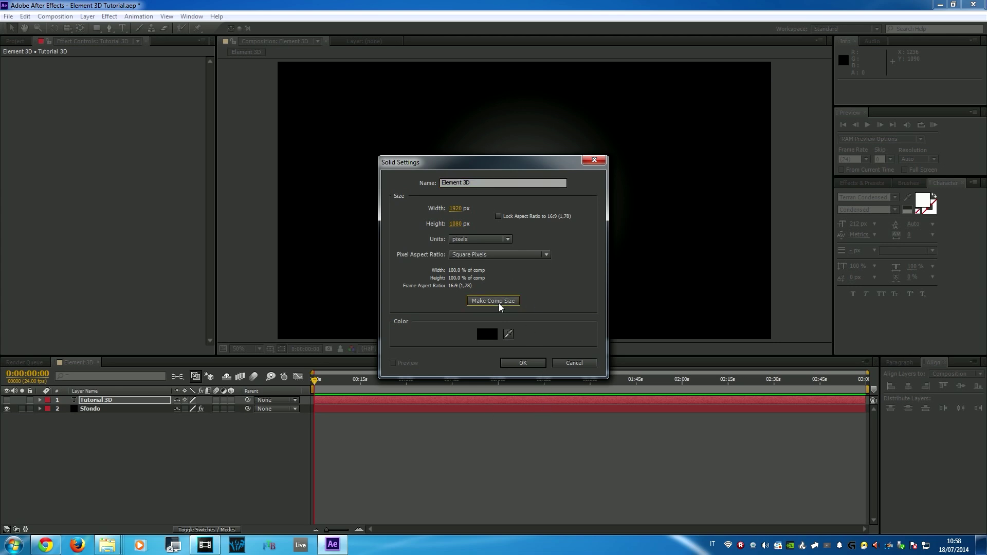
pyautogui.click(522, 363)
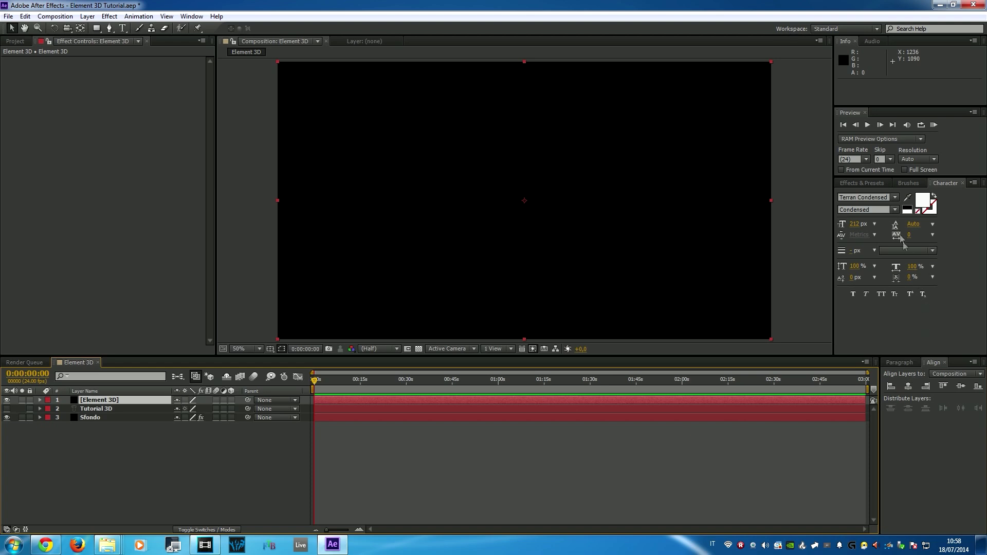
# Search Effects & Presets for 'Element' and apply Video Copilot's Element to the Element 3D solid.
pyautogui.click(856, 183)
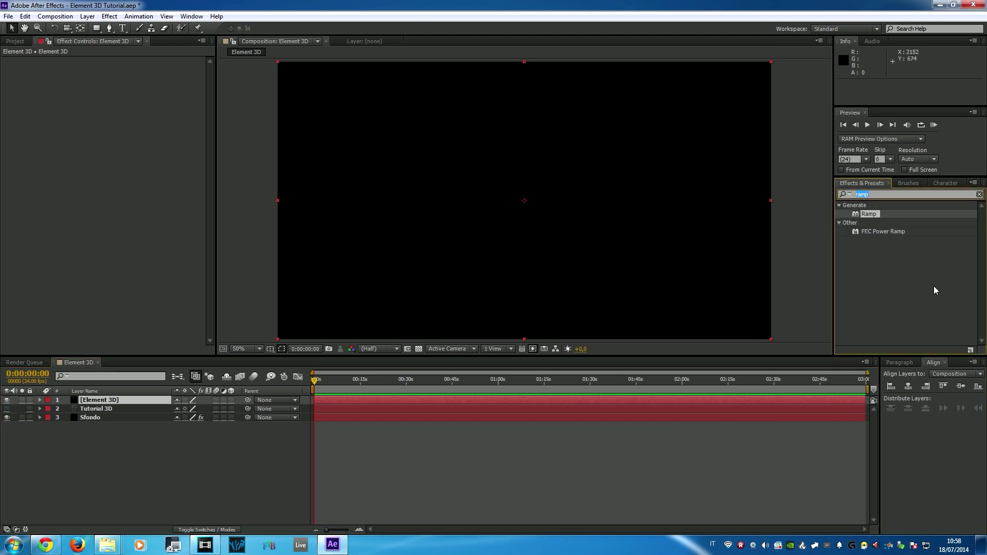
pyautogui.write('Element')
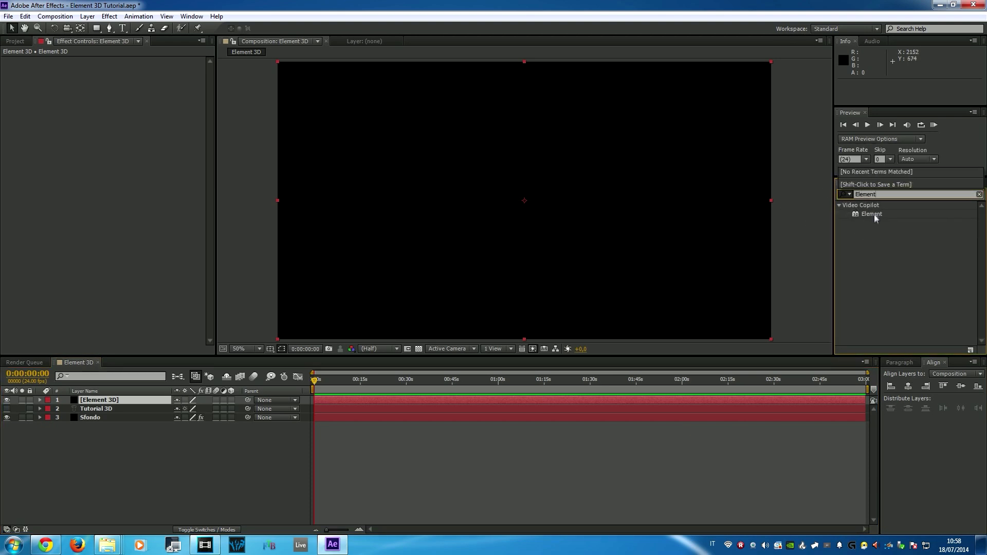
pyautogui.press('Return')
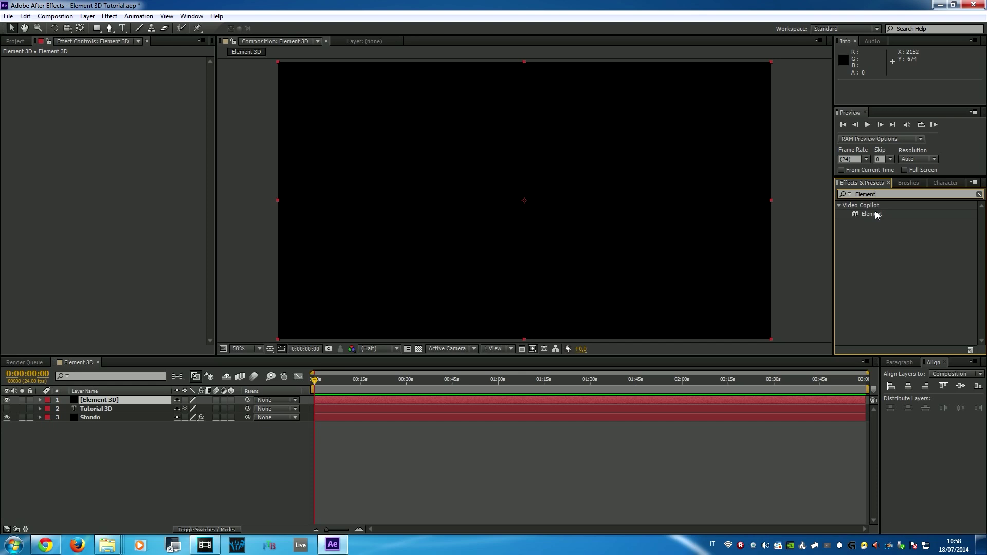
pyautogui.moveTo(871, 214)
pyautogui.mouseDown()
pyautogui.moveTo(465, 211)
pyautogui.moveTo(112, 402)
pyautogui.mouseUp()
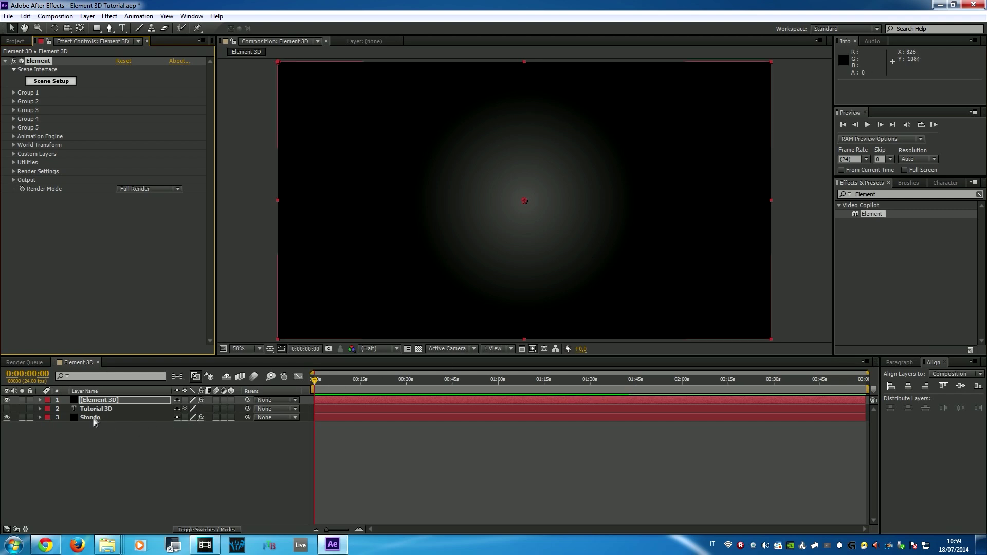
pyautogui.click(98, 418)
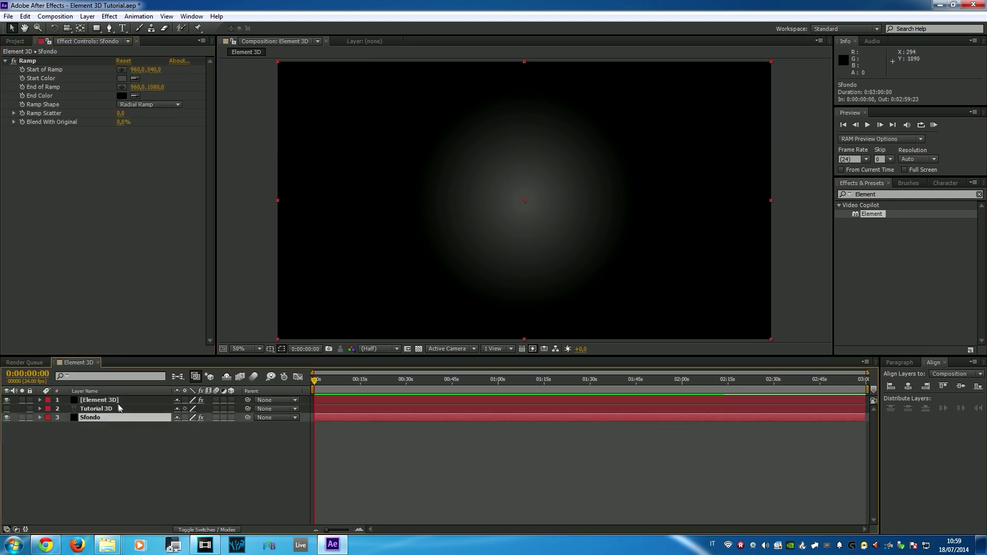
# Set Element's Custom Text and Masks Path Layer 1 to Tutorial 3D, then open Scene Setup.
pyautogui.click(100, 400)
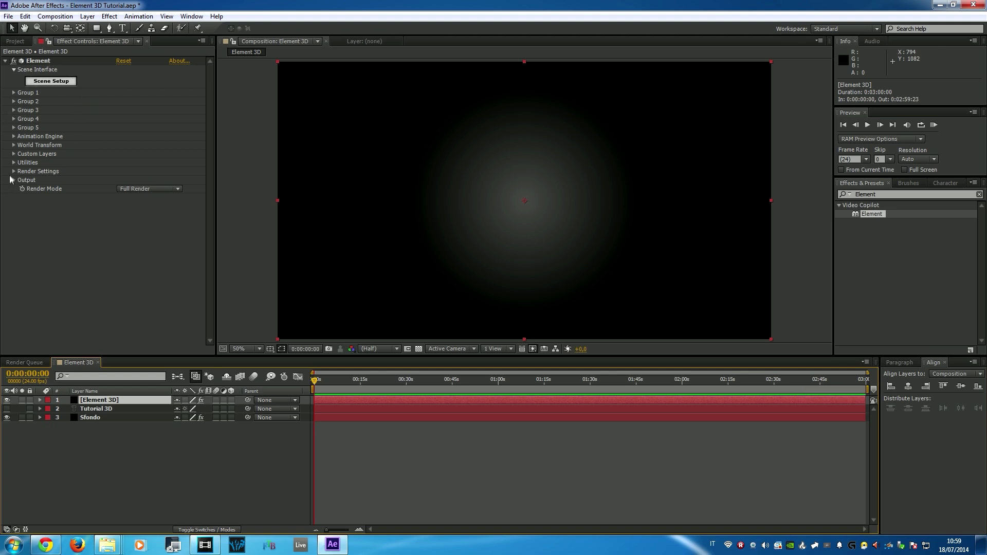
pyautogui.click(14, 154)
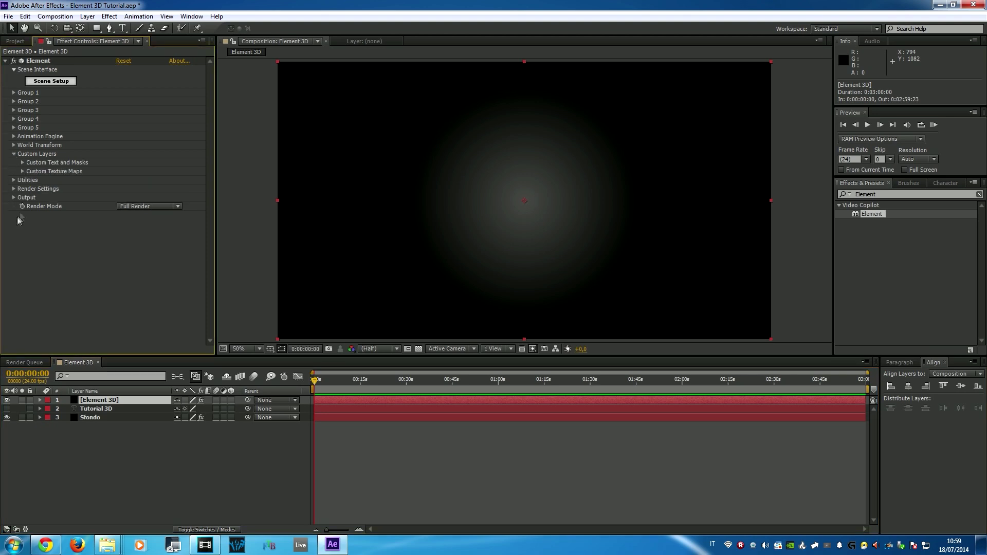
pyautogui.click(23, 163)
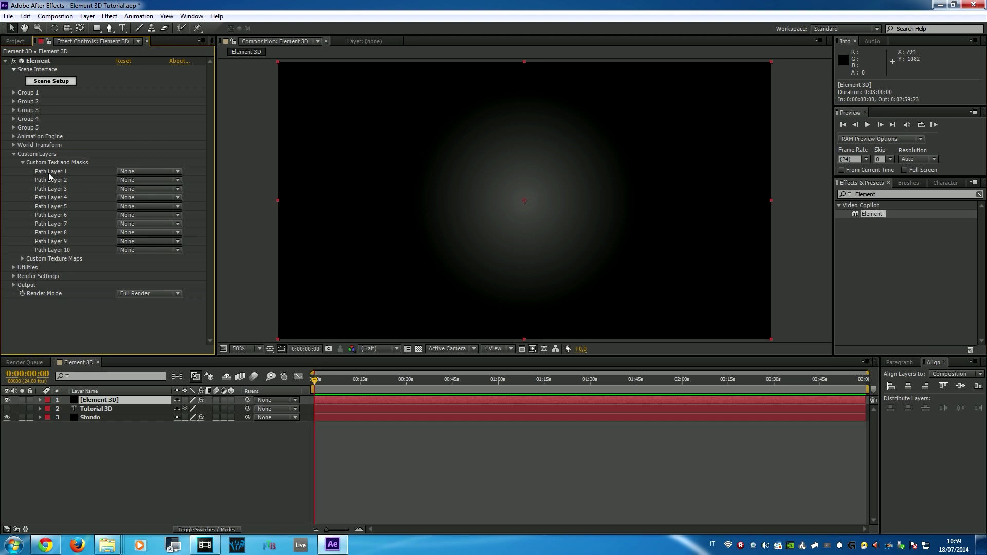
pyautogui.click(148, 172)
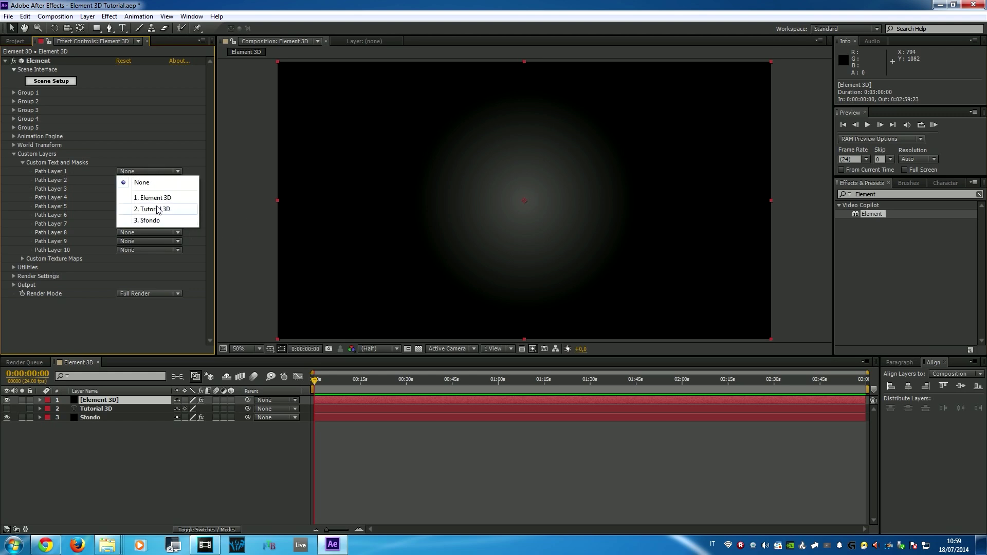
pyautogui.click(182, 210)
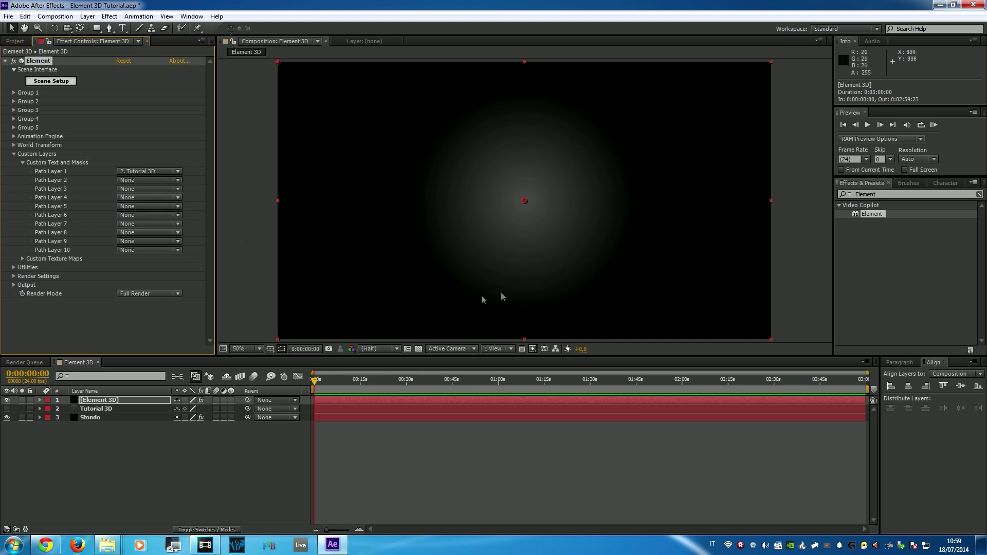
pyautogui.click(65, 82)
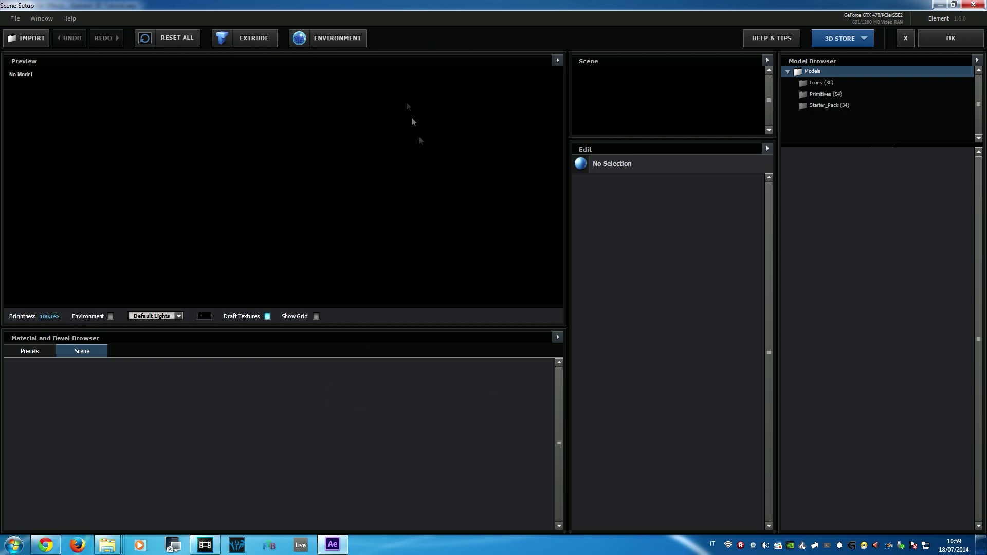
# Extrude the Tutorial 3D text and orbit the model back toward a front view.
pyautogui.click(246, 42)
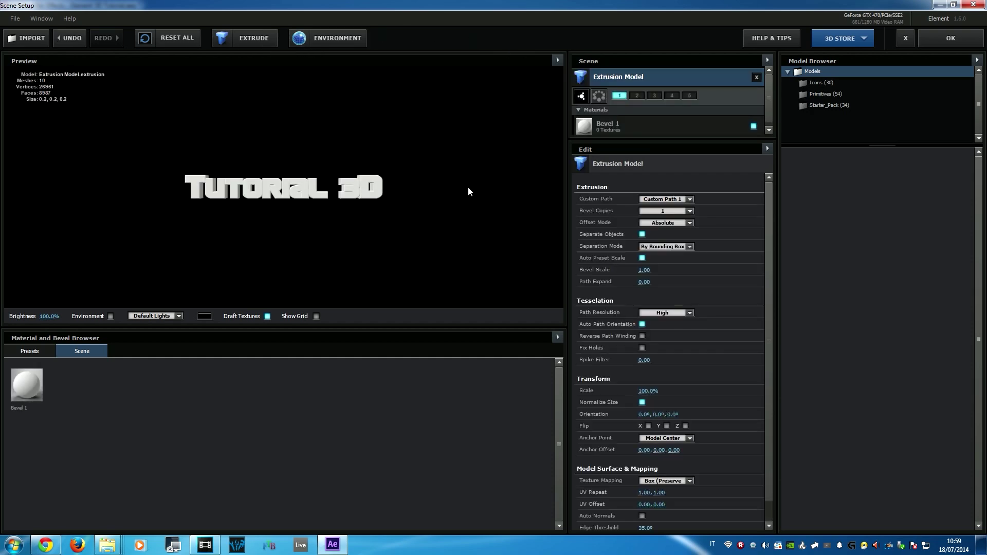
pyautogui.moveTo(487, 202); pyautogui.dragTo(317, 217)
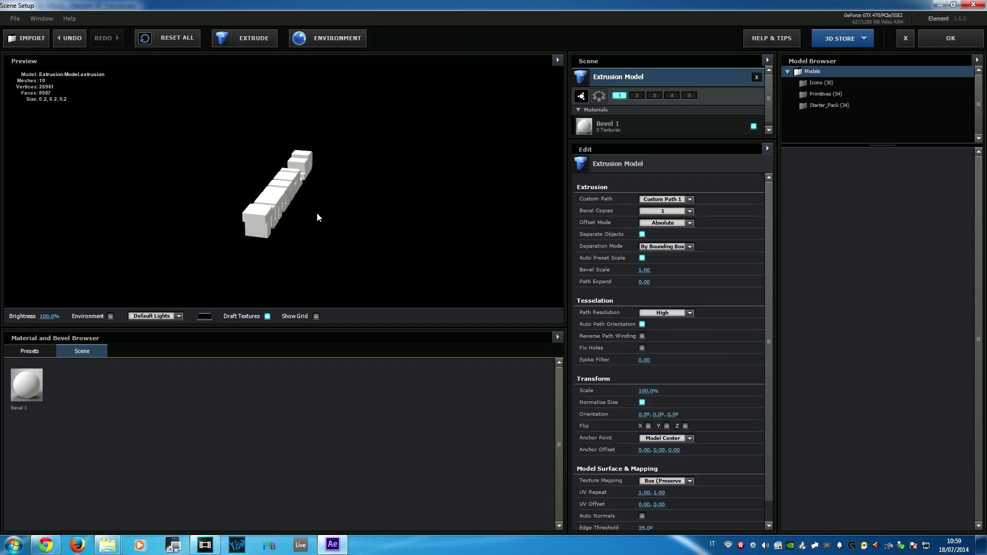
pyautogui.moveTo(389, 216)
pyautogui.mouseDown()
pyautogui.moveTo(246, 193)
pyautogui.moveTo(273, 222)
pyautogui.moveTo(304, 206)
pyautogui.mouseUp()
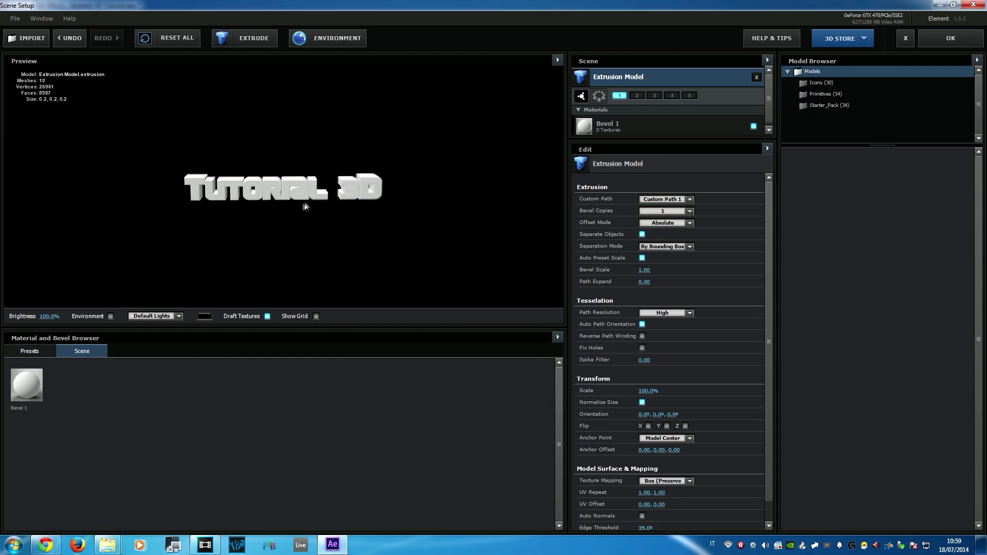
pyautogui.scroll(2, 325, 220)
pyautogui.scroll(4, 325, 220)
pyautogui.scroll(-3, 325, 220)
pyautogui.scroll(2, 325, 221)
pyautogui.scroll(-1, 325, 220)
pyautogui.moveTo(220, 110)
pyautogui.mouseDown()
pyautogui.moveTo(200, 196)
pyautogui.moveTo(202, 182)
pyautogui.moveTo(211, 198)
pyautogui.moveTo(291, 163)
pyautogui.moveTo(177, 180)
pyautogui.moveTo(267, 156)
pyautogui.moveTo(245, 204)
pyautogui.moveTo(124, 228)
pyautogui.moveTo(233, 199)
pyautogui.mouseUp()
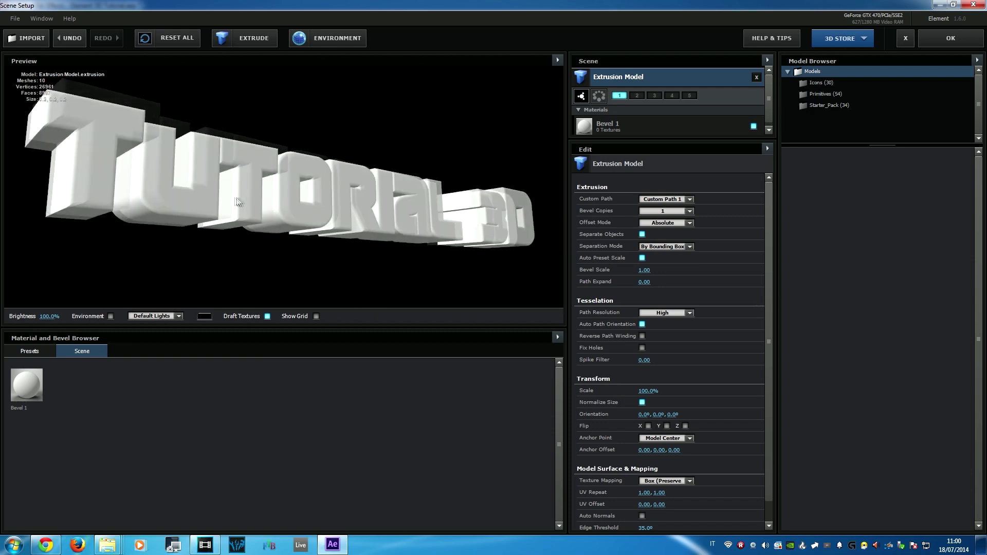
# Lower the Bevel 1 bevel scale to 0.49 to flatten the bevel.
pyautogui.moveTo(233, 201); pyautogui.dragTo(496, 229)
pyautogui.scroll(-1, 770, 225)
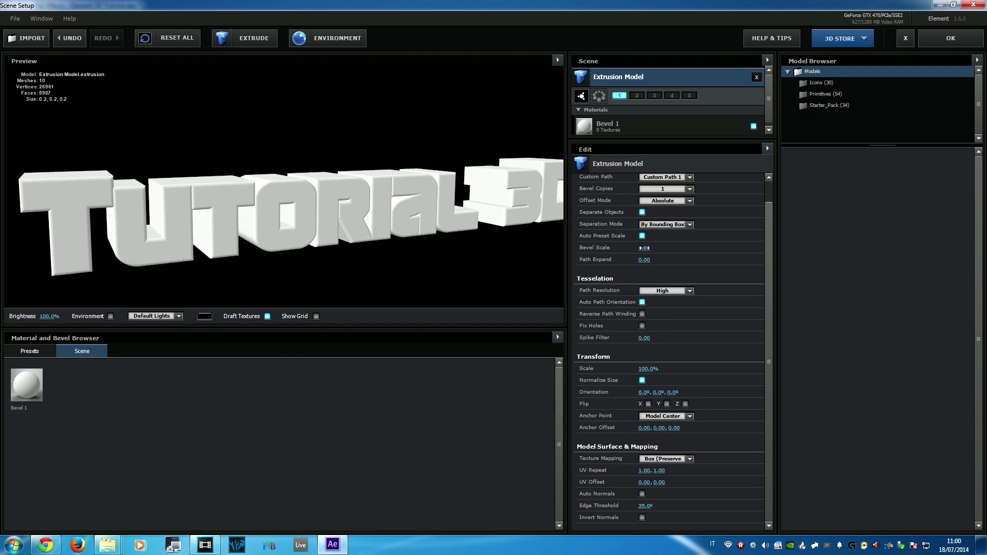
pyautogui.moveTo(663, 247); pyautogui.dragTo(586, 271)
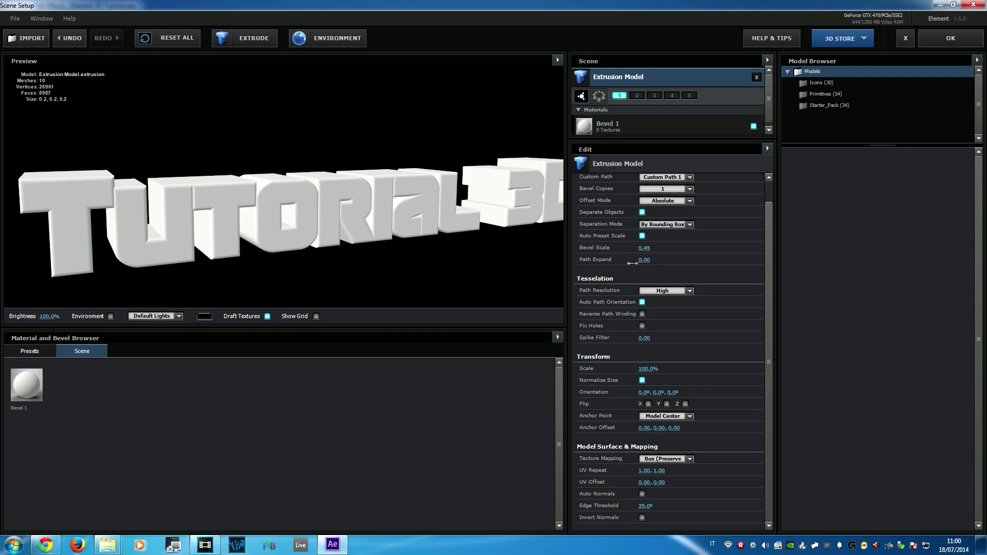
# Try Bevel Scale 0.44 and several Path Expand values, ending near -1.09.
pyautogui.moveTo(647, 248); pyautogui.dragTo(622, 278)
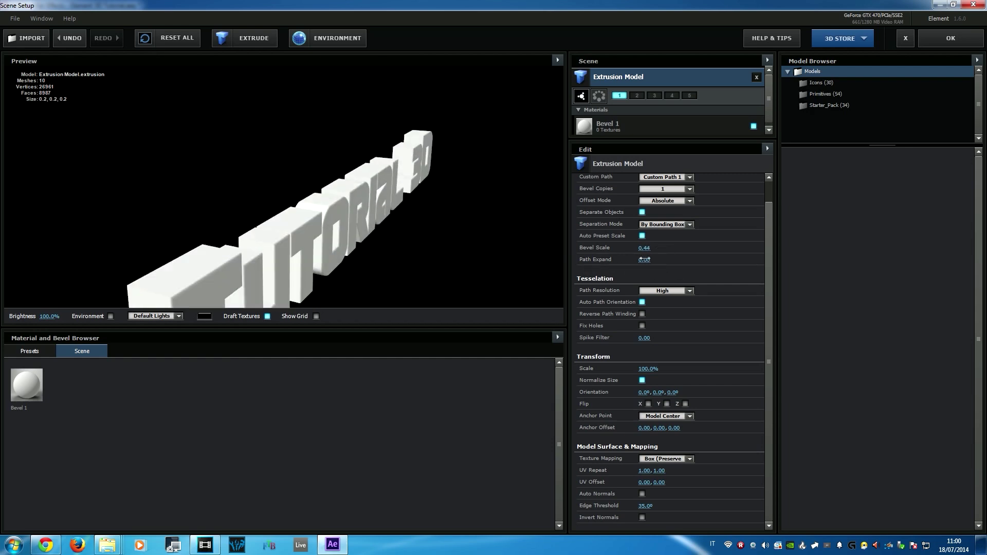
pyautogui.moveTo(680, 259); pyautogui.dragTo(721, 259)
pyautogui.moveTo(653, 263); pyautogui.dragTo(584, 275)
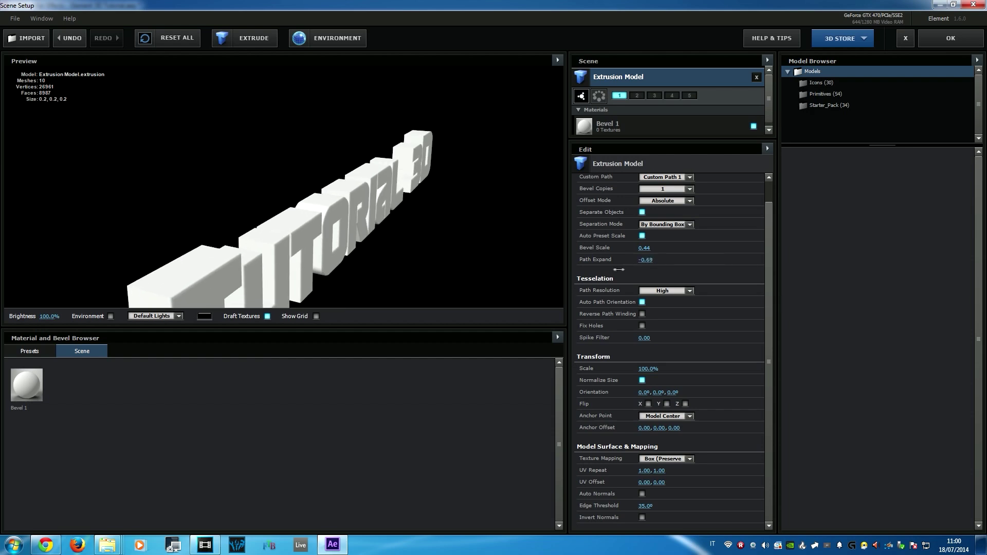
pyautogui.moveTo(557, 278); pyautogui.dragTo(423, 243)
pyautogui.moveTo(260, 184); pyautogui.dragTo(309, 216)
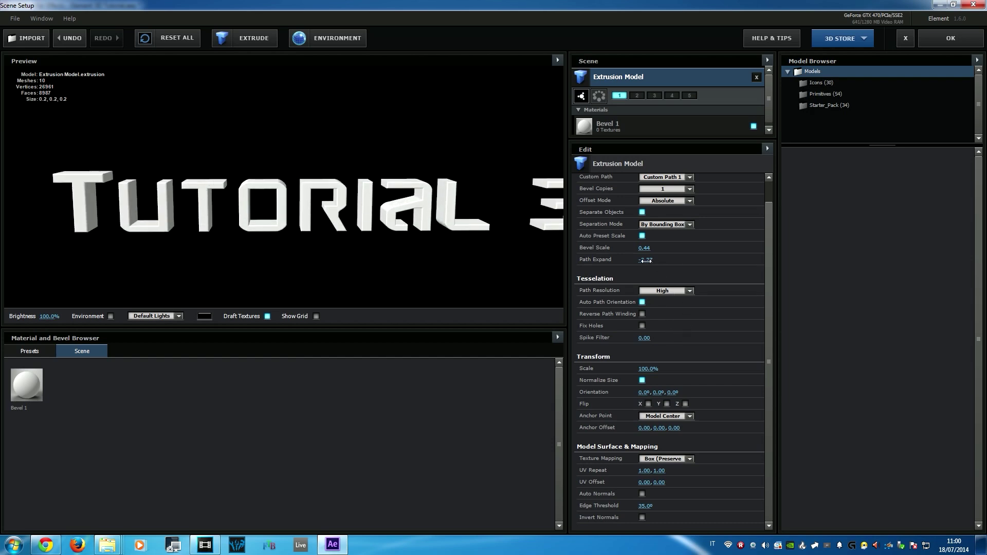
pyautogui.moveTo(646, 261); pyautogui.dragTo(738, 263)
pyautogui.moveTo(758, 263); pyautogui.dragTo(720, 263)
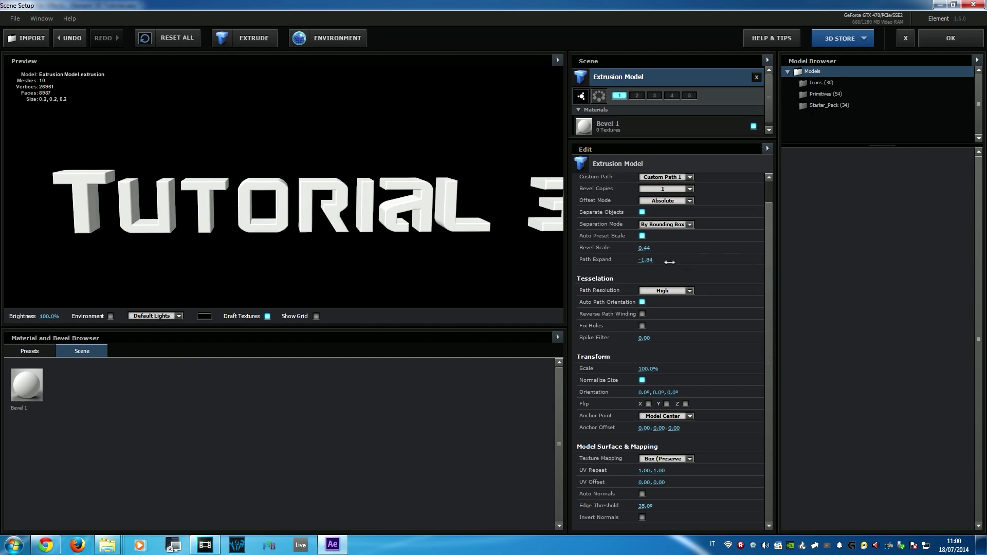
pyautogui.moveTo(670, 262); pyautogui.dragTo(701, 261)
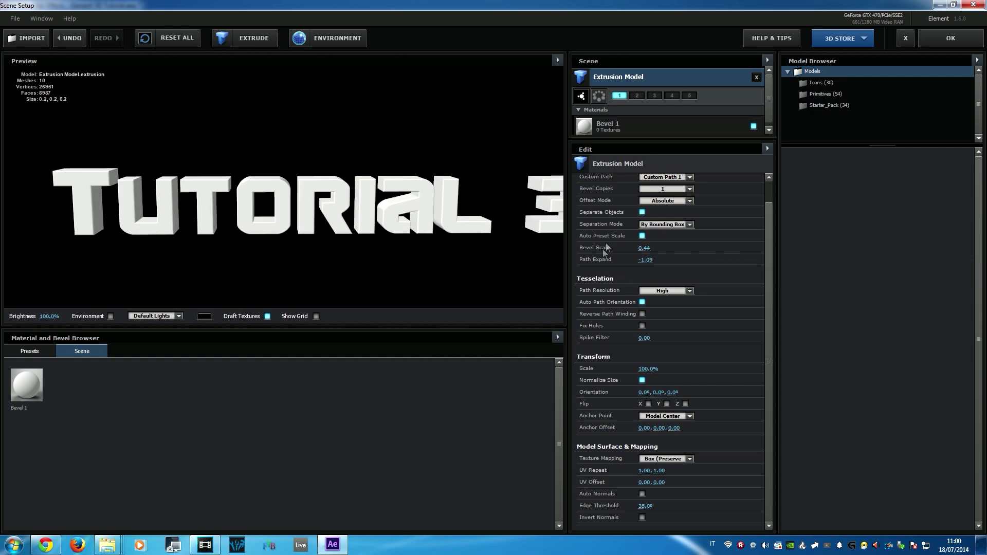
# Reset Path Expand to 0.00 and Bevel Scale to 1.00, then show the presets.
pyautogui.scroll(1, 601, 222)
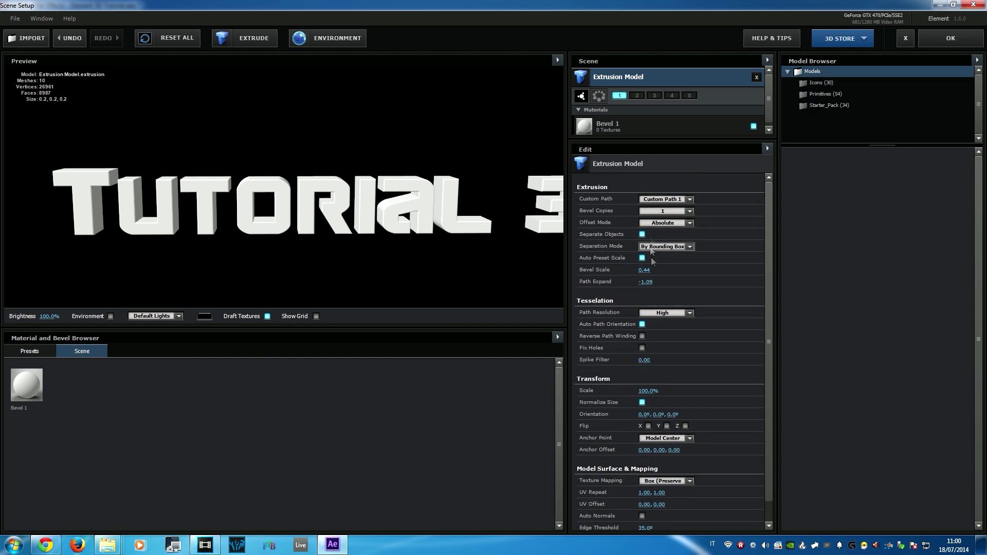
pyautogui.rightClick(669, 271)
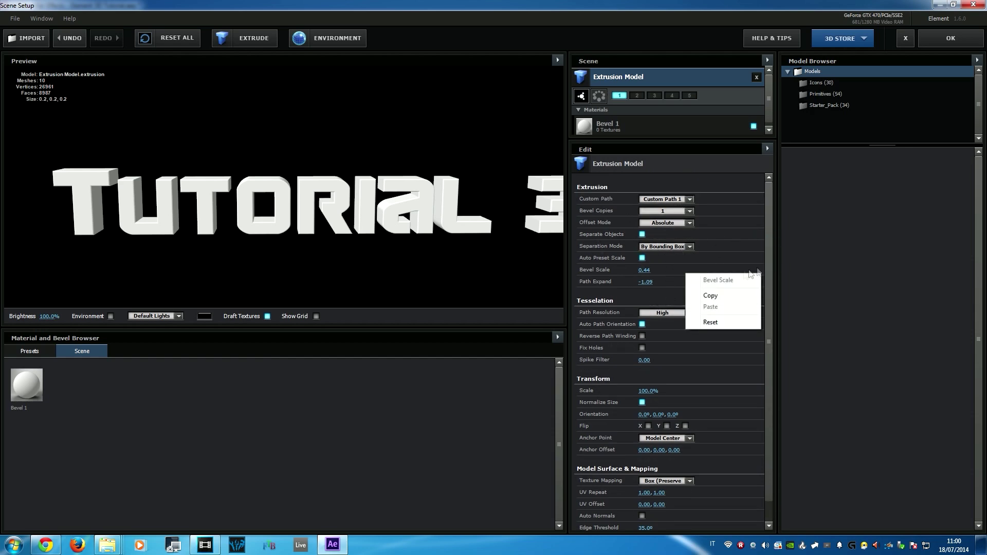
pyautogui.rightClick(676, 281)
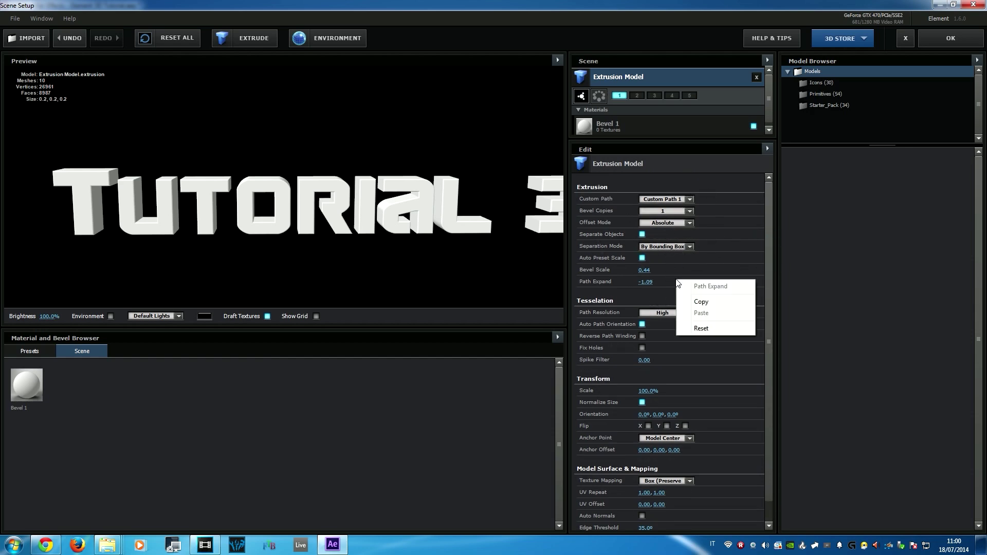
pyautogui.click(727, 331)
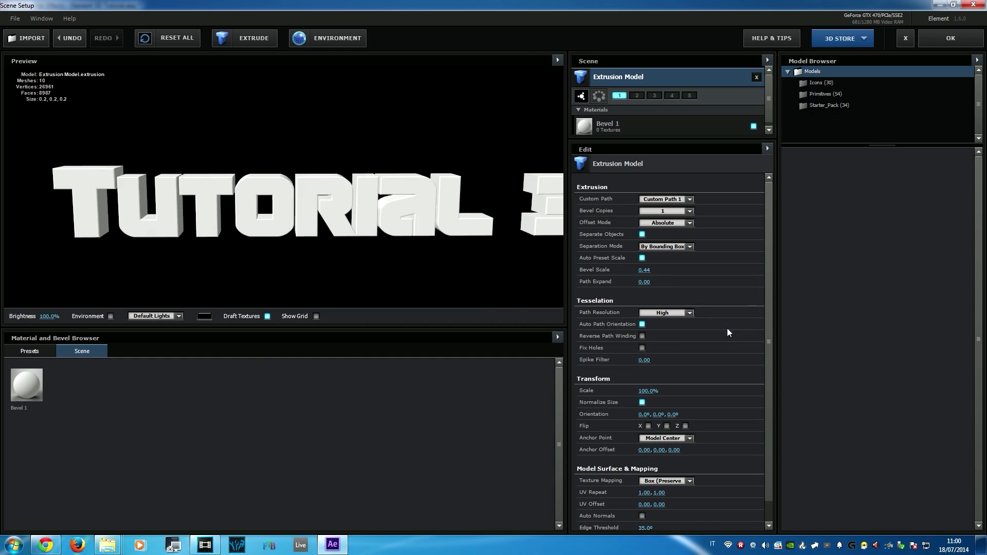
pyautogui.rightClick(660, 267)
pyautogui.click(699, 316)
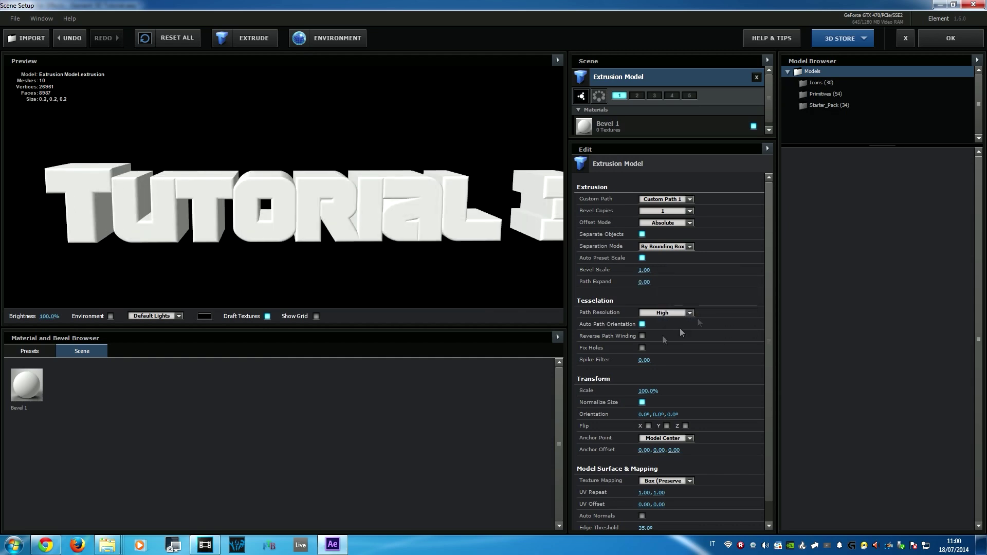
pyautogui.click(29, 354)
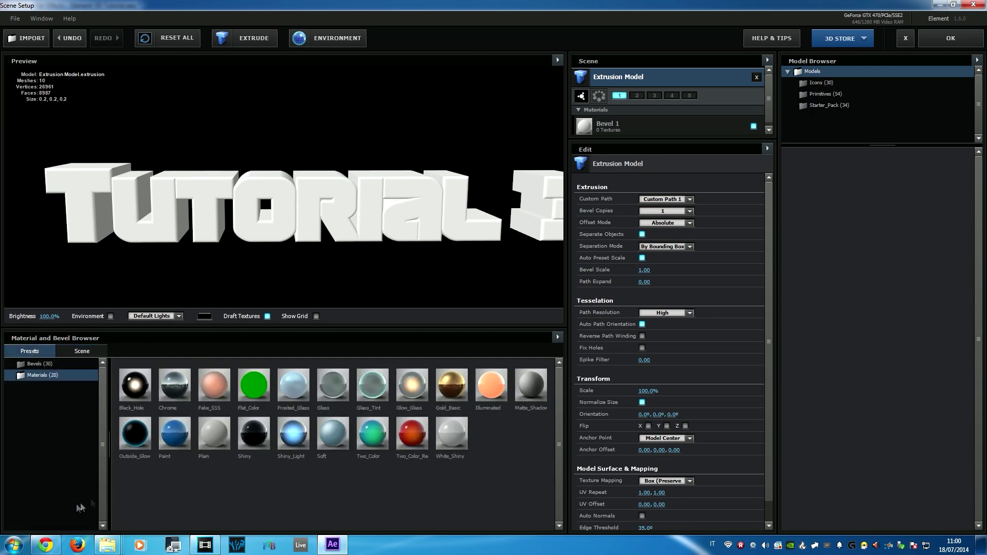
# Apply the Caution preset from the Bevels folder to the TUTORIAL text and inspect it.
pyautogui.click(44, 366)
pyautogui.scroll(-3, 306, 466)
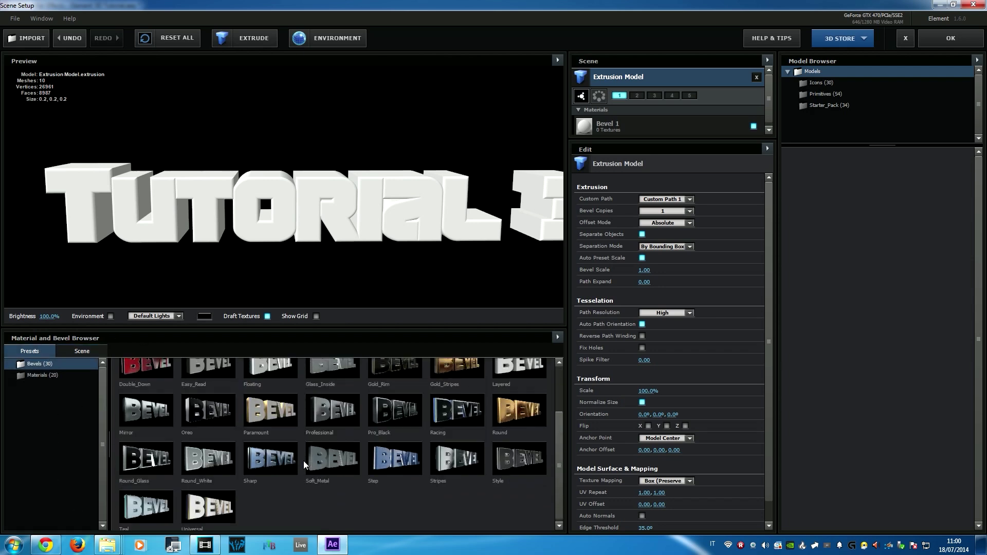
pyautogui.scroll(2, 311, 497)
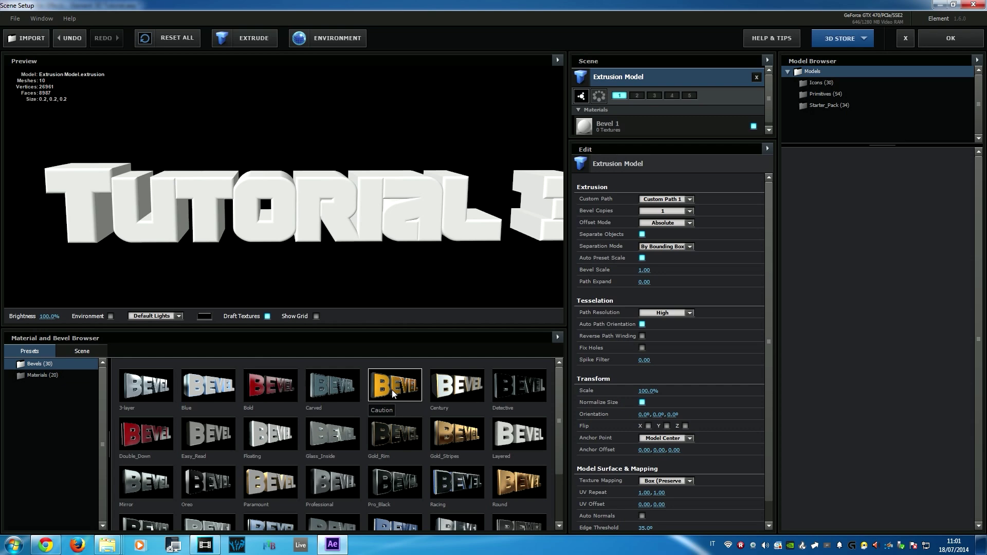
pyautogui.moveTo(392, 394); pyautogui.dragTo(344, 201)
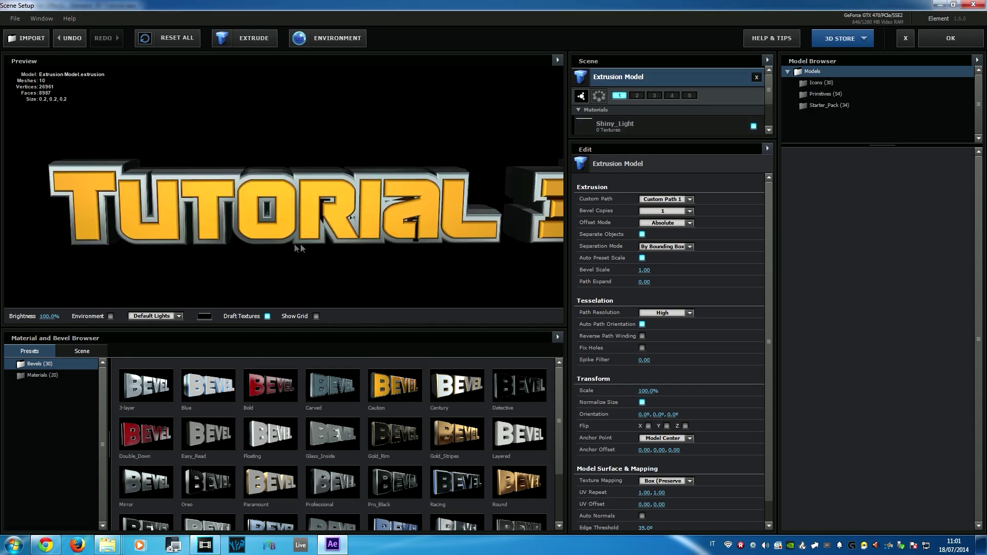
pyautogui.moveTo(344, 200)
pyautogui.mouseDown()
pyautogui.moveTo(222, 227)
pyautogui.moveTo(244, 205)
pyautogui.moveTo(285, 211)
pyautogui.mouseUp()
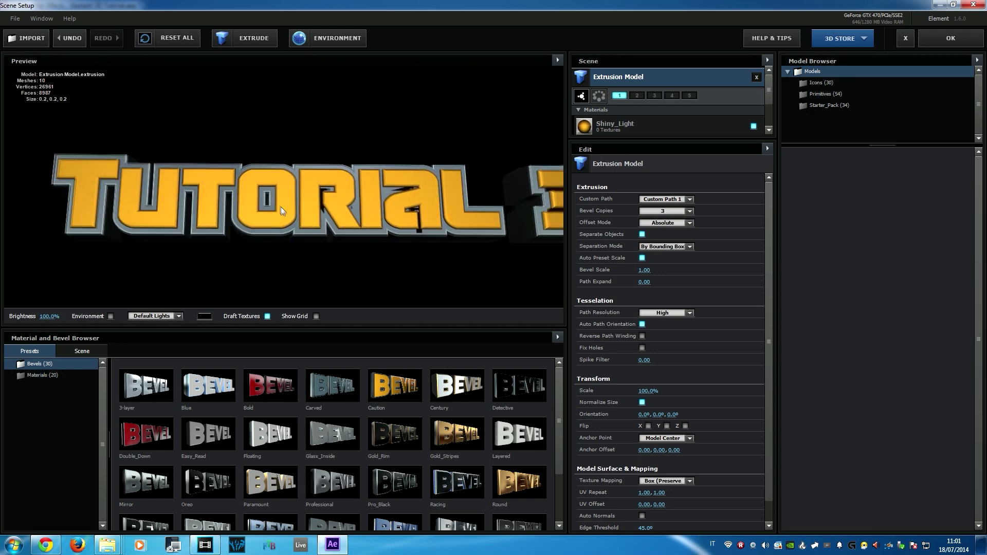
pyautogui.click(90, 352)
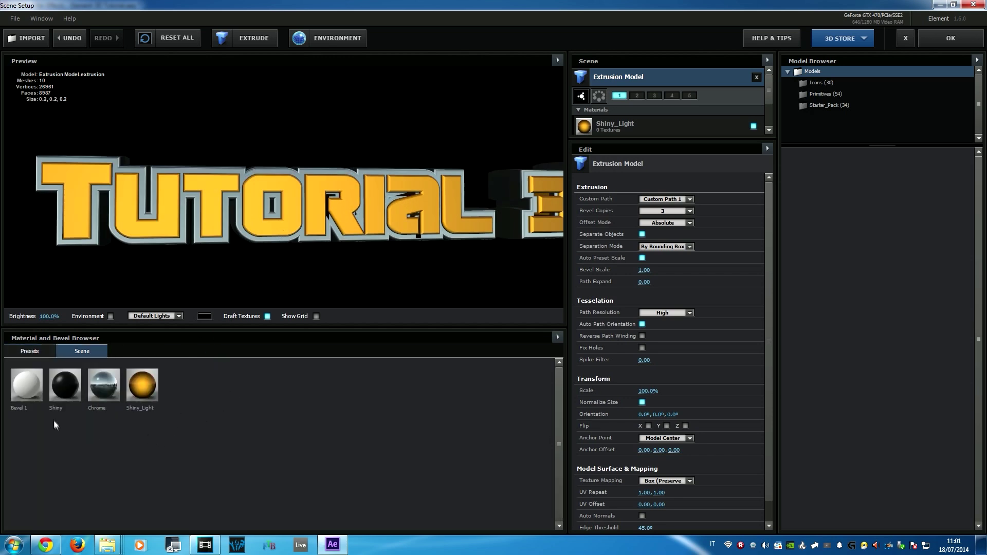
# Clear Bevel 1 with Remove Unused Materials, keeping Shiny, Chrome and Shiny_Light.
pyautogui.click(19, 391)
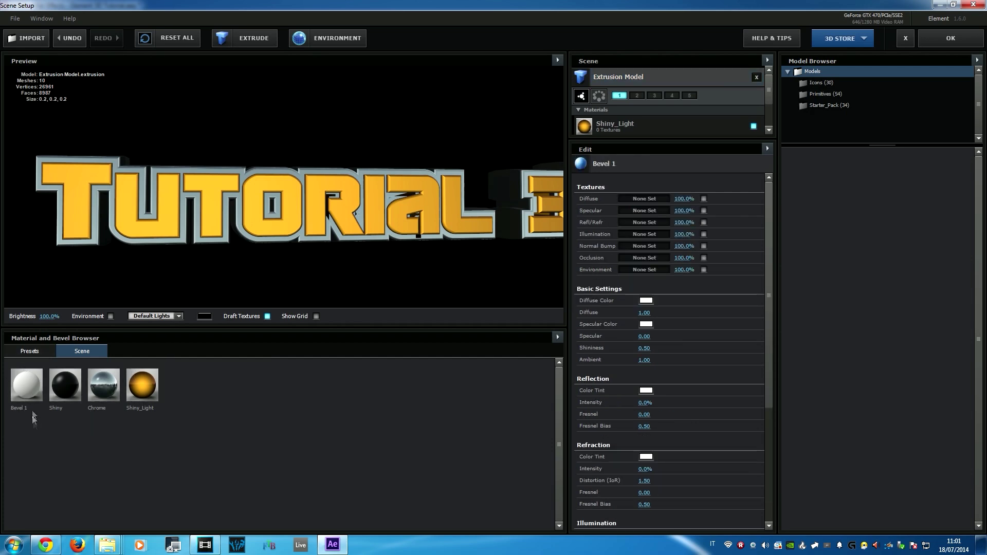
pyautogui.rightClick(14, 385)
pyautogui.click(76, 425)
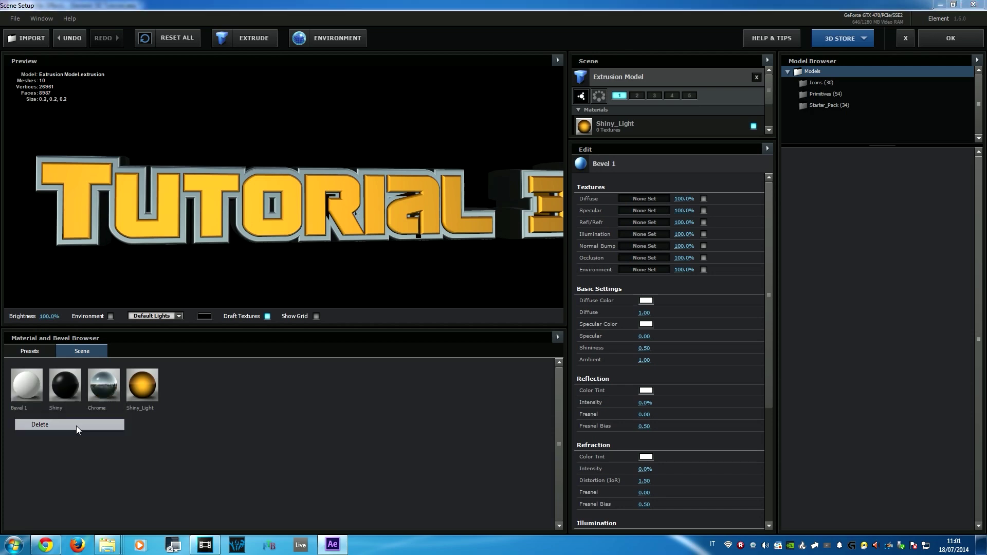
pyautogui.click(119, 417)
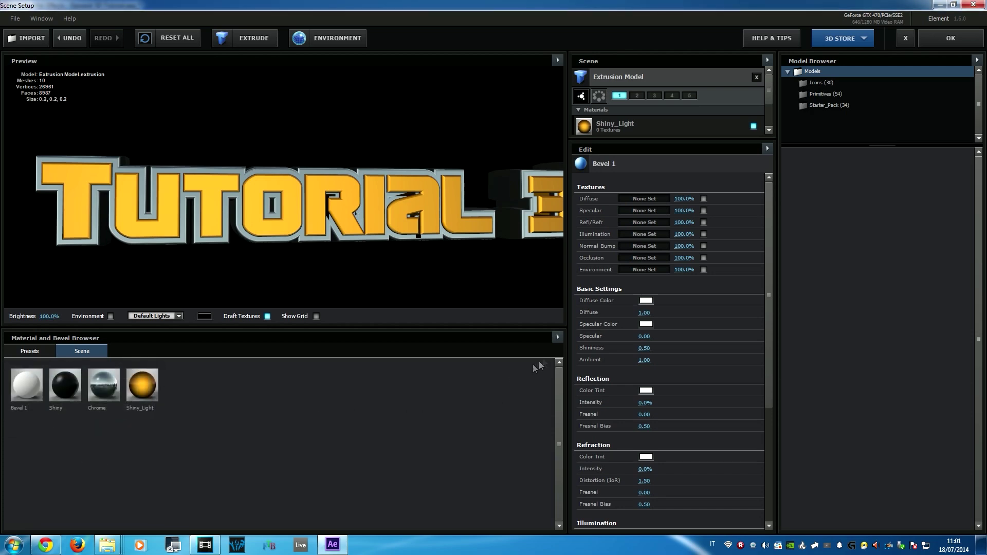
pyautogui.click(557, 338)
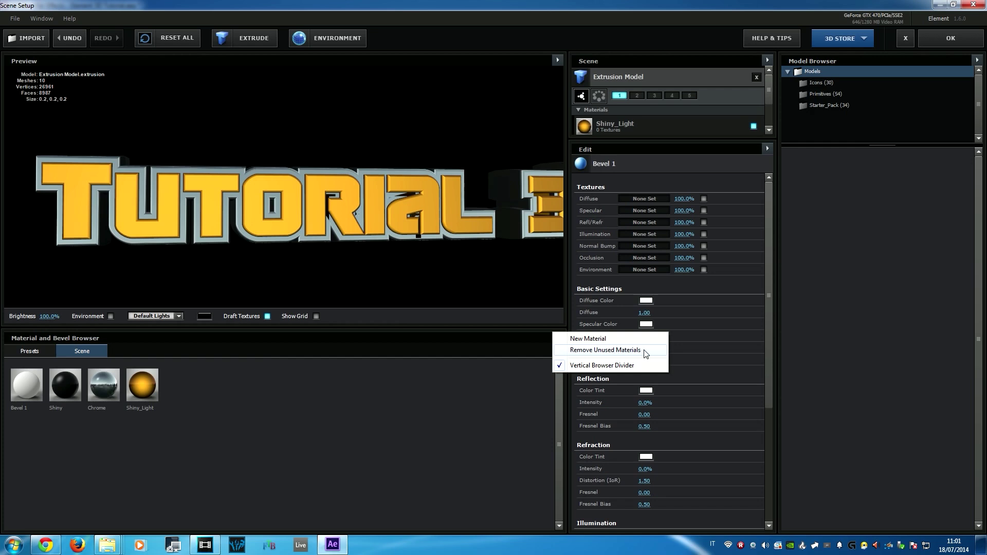
pyautogui.click(627, 350)
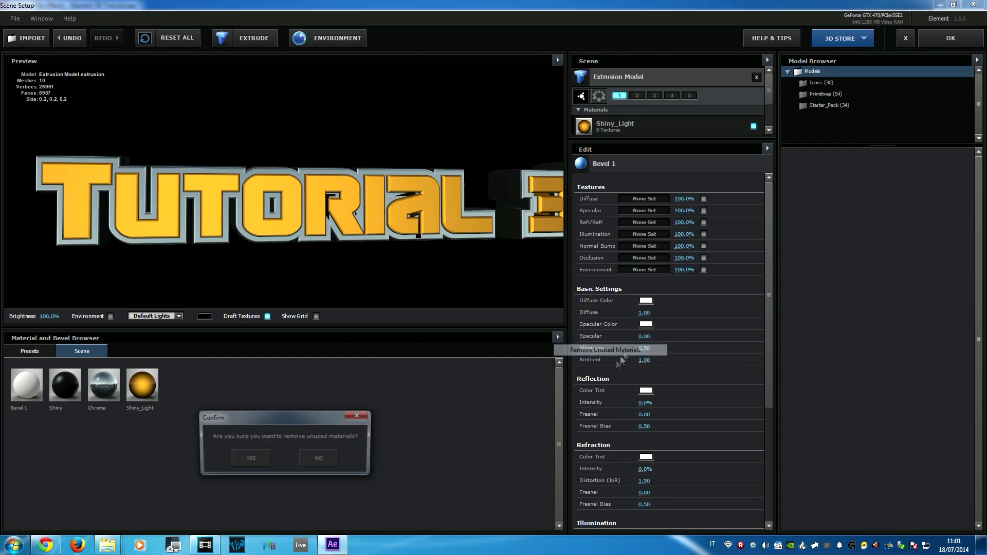
pyautogui.click(248, 465)
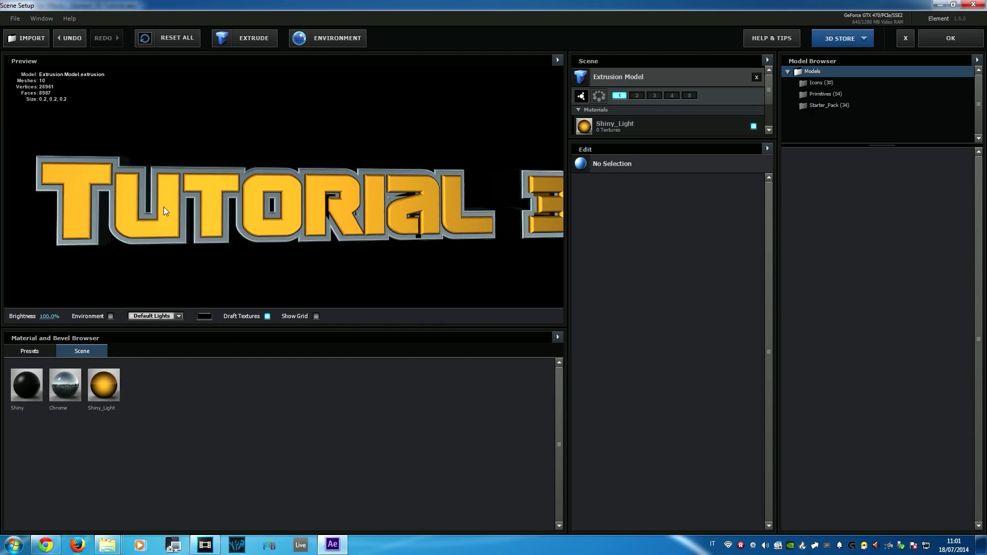
# Open the Shiny_Light material's settings and enlarge the scene material list.
pyautogui.moveTo(163, 208); pyautogui.dragTo(229, 215)
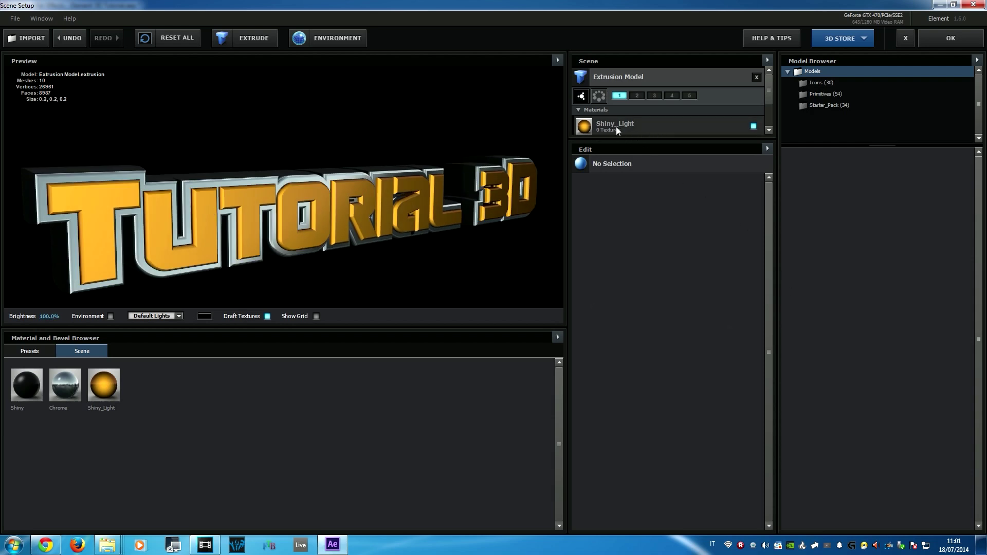
pyautogui.click(617, 130)
pyautogui.moveTo(616, 140); pyautogui.dragTo(616, 232)
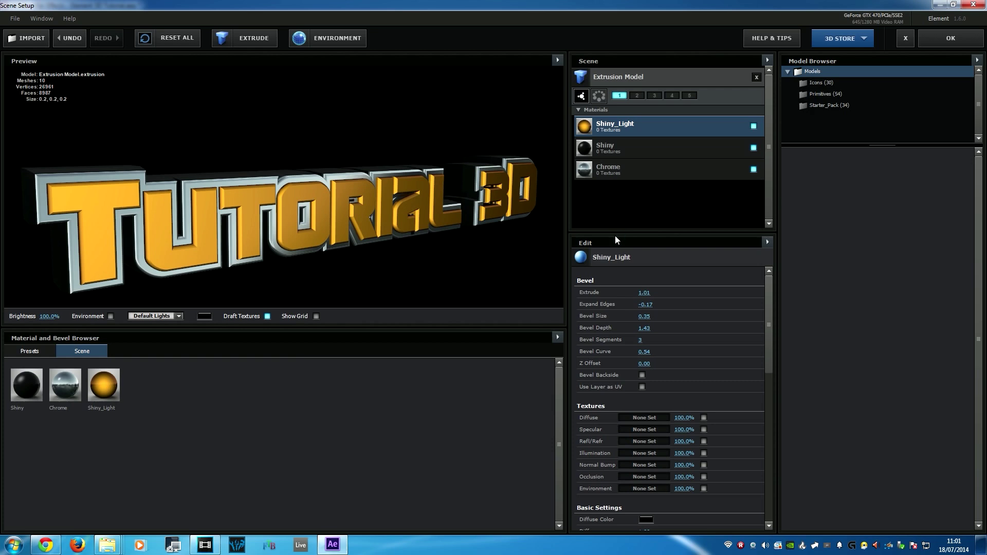
pyautogui.moveTo(773, 308); pyautogui.dragTo(761, 417)
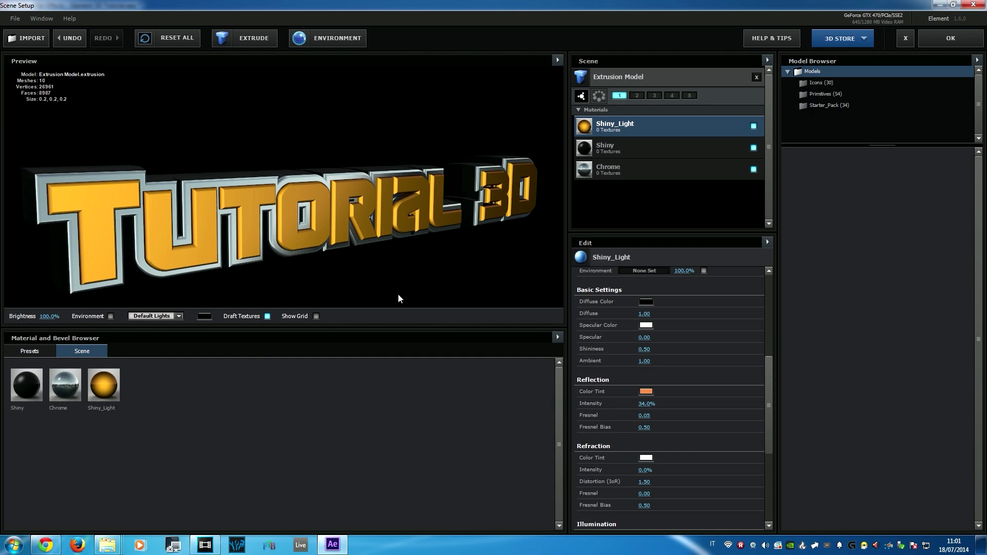
pyautogui.moveTo(371, 270); pyautogui.dragTo(308, 267)
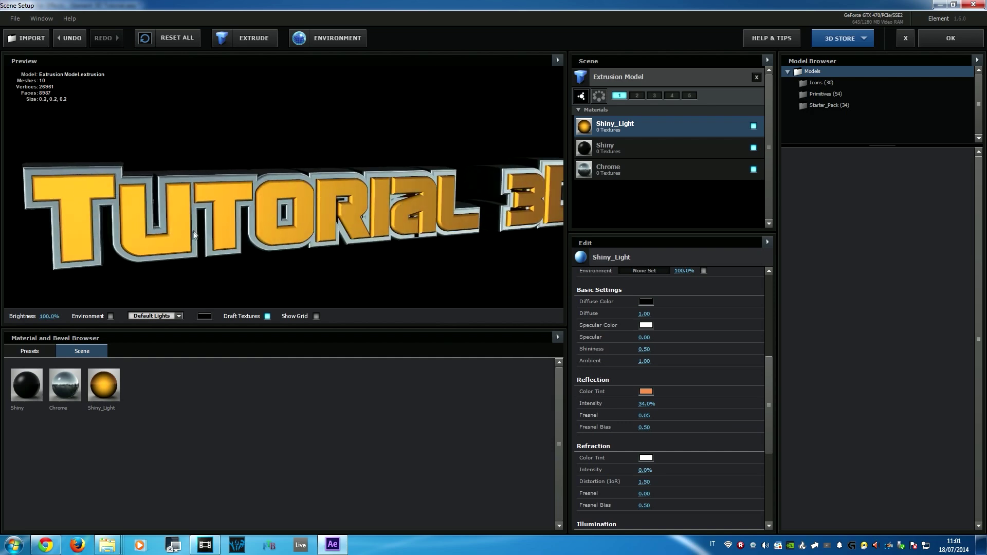
pyautogui.moveTo(768, 397); pyautogui.dragTo(769, 451)
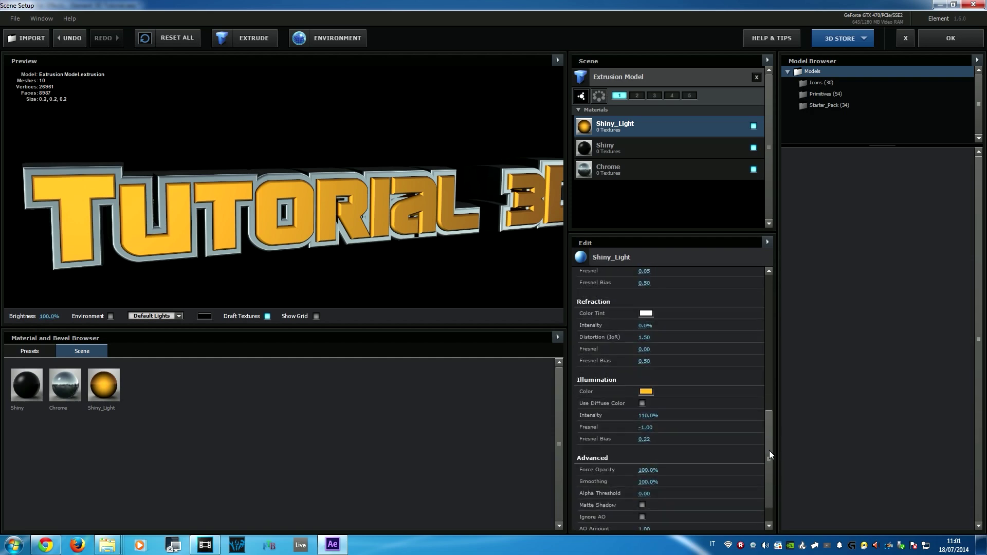
# Set the Shiny_Light illumination glow colour to light blue.
pyautogui.click(643, 393)
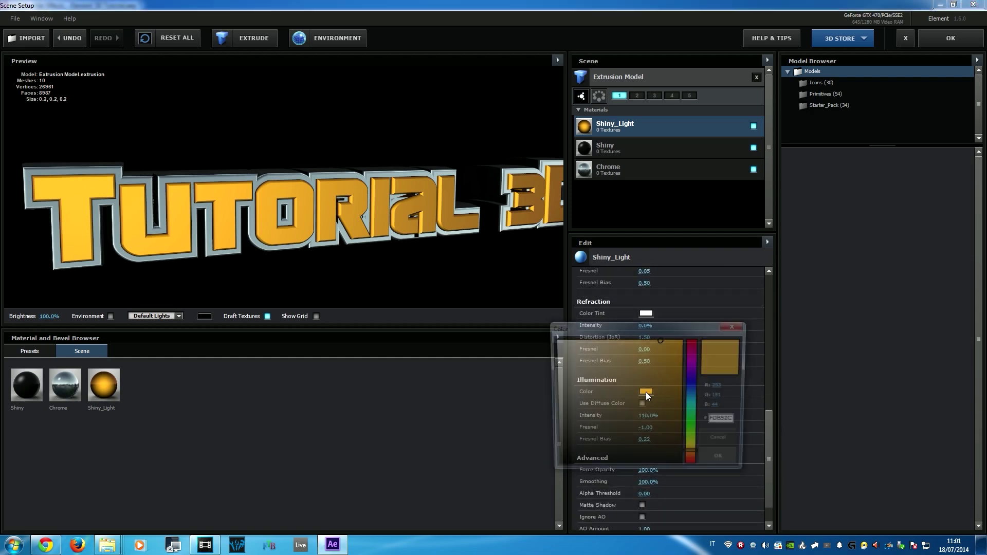
pyautogui.click(695, 383)
pyautogui.moveTo(695, 384); pyautogui.dragTo(695, 392)
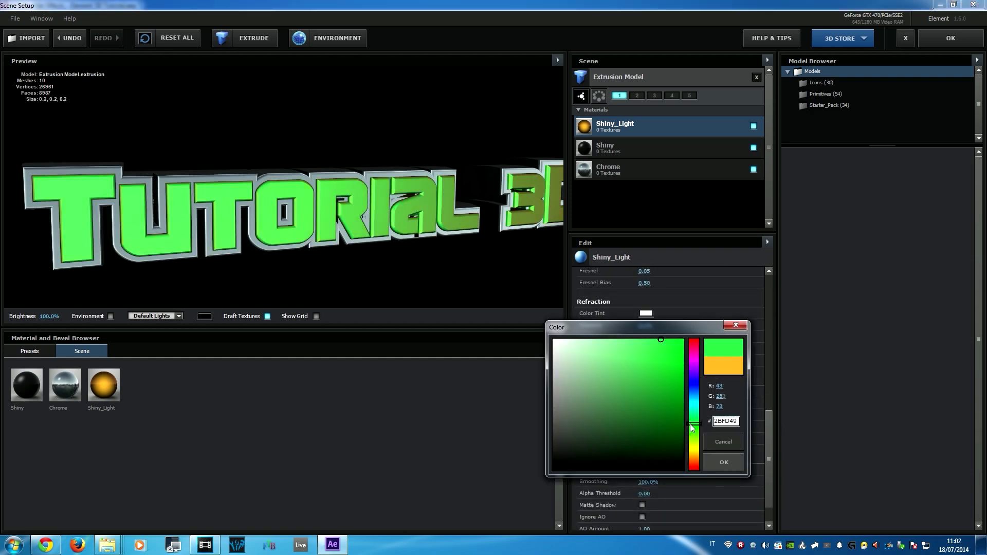
pyautogui.click(646, 355)
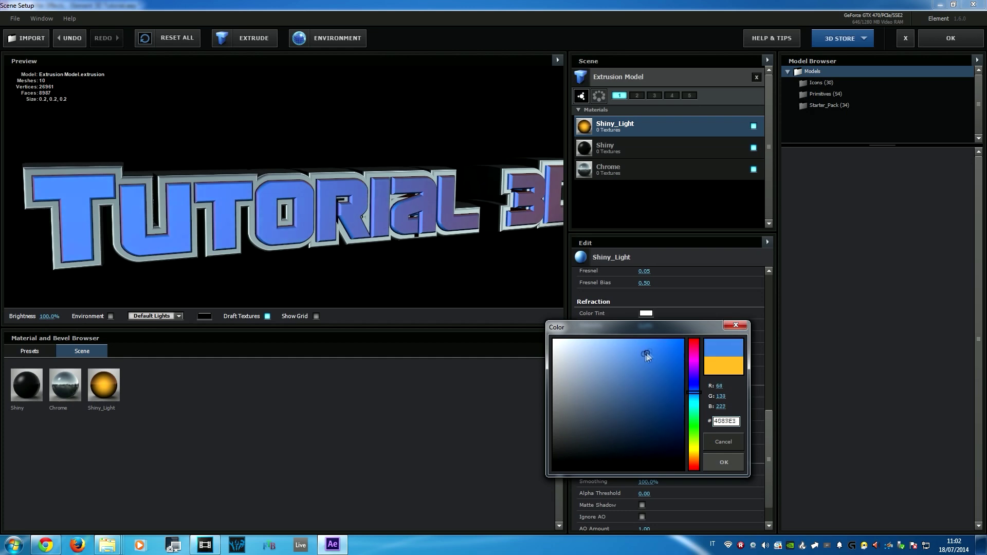
pyautogui.click(671, 345)
pyautogui.moveTo(694, 387)
pyautogui.mouseDown()
pyautogui.moveTo(697, 405)
pyautogui.moveTo(694, 397)
pyautogui.mouseUp()
pyautogui.moveTo(668, 352); pyautogui.dragTo(643, 342)
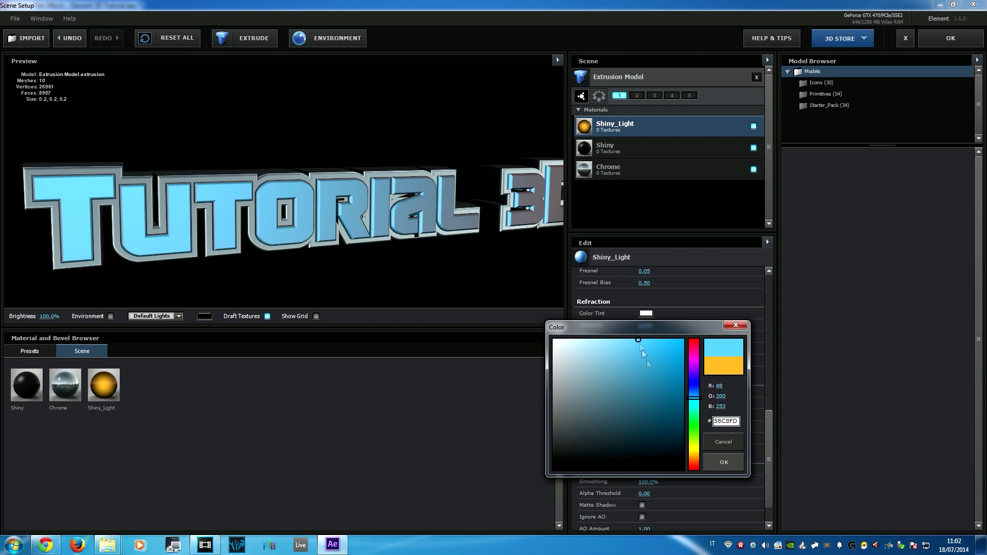
pyautogui.click(724, 462)
# Give Shiny_Light a bright blue refraction colour tint.
pyautogui.moveTo(412, 277)
pyautogui.mouseDown()
pyautogui.moveTo(346, 287)
pyautogui.moveTo(379, 276)
pyautogui.mouseUp()
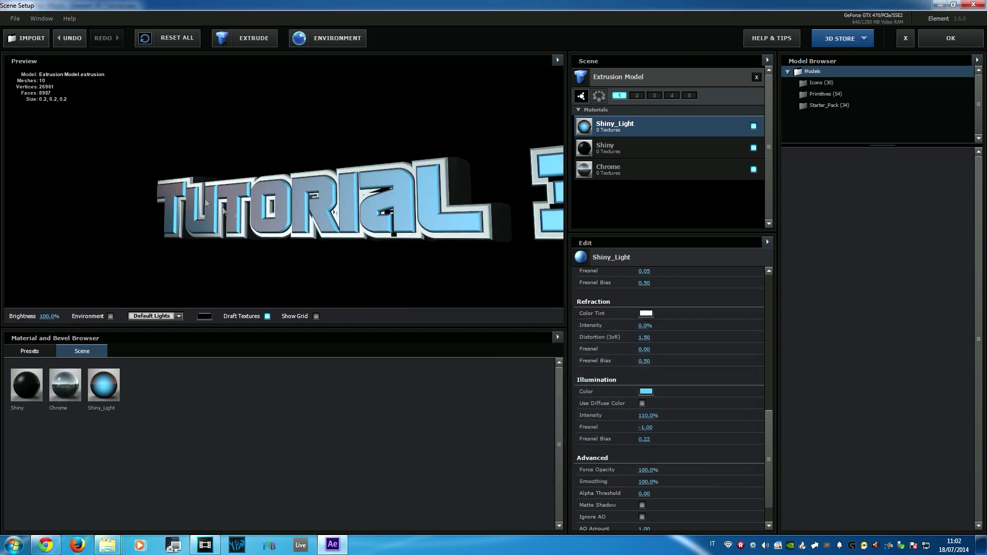
pyautogui.moveTo(231, 205); pyautogui.dragTo(308, 211)
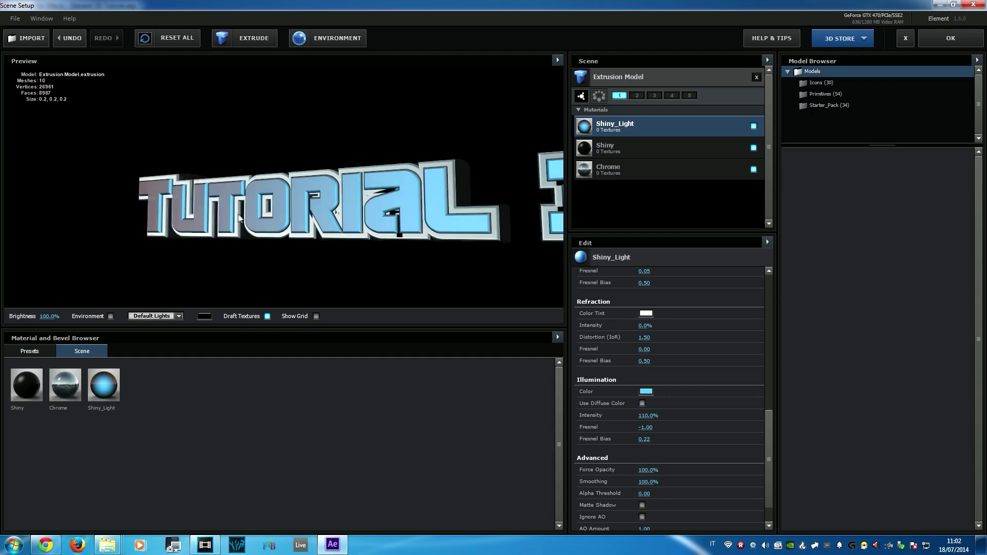
pyautogui.scroll(5, 666, 447)
pyautogui.scroll(2, 665, 447)
pyautogui.scroll(-2, 665, 447)
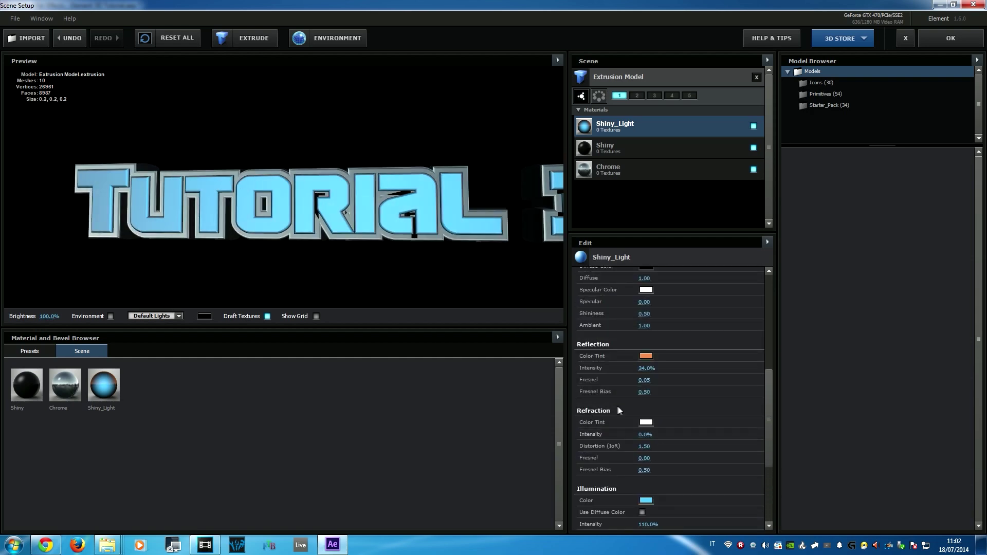
pyautogui.click(646, 423)
pyautogui.moveTo(694, 420); pyautogui.dragTo(696, 430)
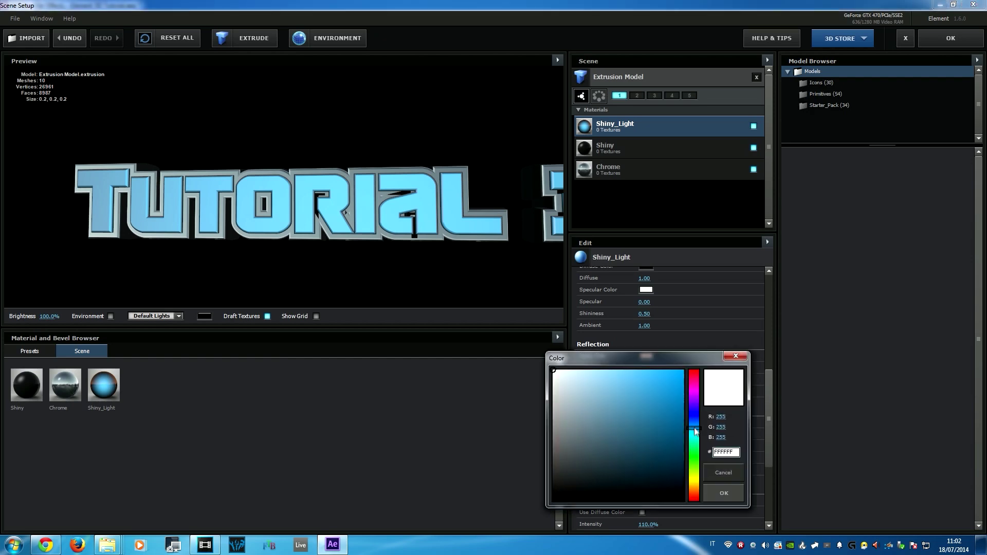
pyautogui.moveTo(631, 375); pyautogui.dragTo(660, 370)
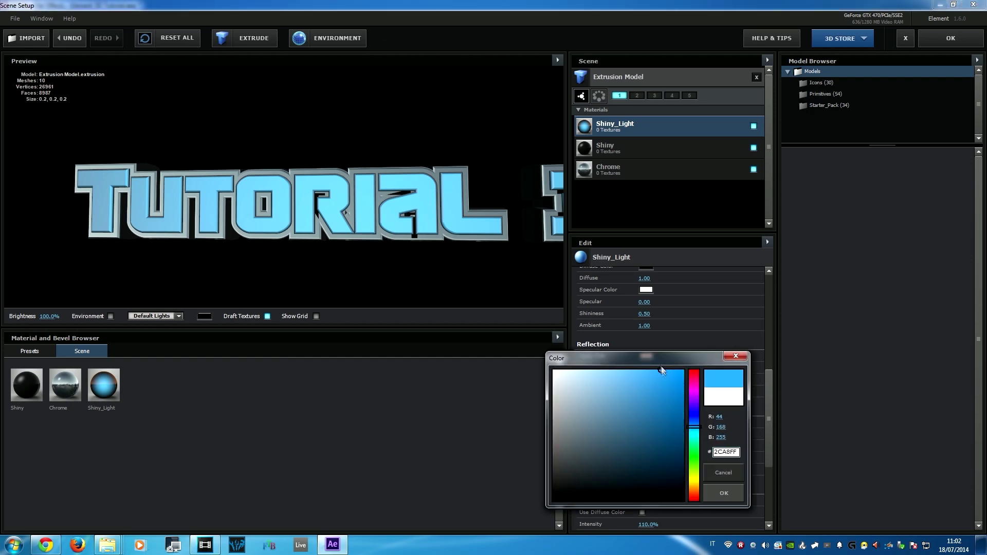
pyautogui.click(724, 493)
pyautogui.moveTo(482, 252)
pyautogui.mouseDown()
pyautogui.moveTo(442, 250)
pyautogui.moveTo(504, 212)
pyautogui.moveTo(320, 225)
pyautogui.moveTo(243, 150)
pyautogui.moveTo(222, 250)
pyautogui.moveTo(133, 170)
pyautogui.moveTo(204, 201)
pyautogui.moveTo(158, 227)
pyautogui.moveTo(250, 232)
pyautogui.moveTo(216, 221)
pyautogui.mouseUp()
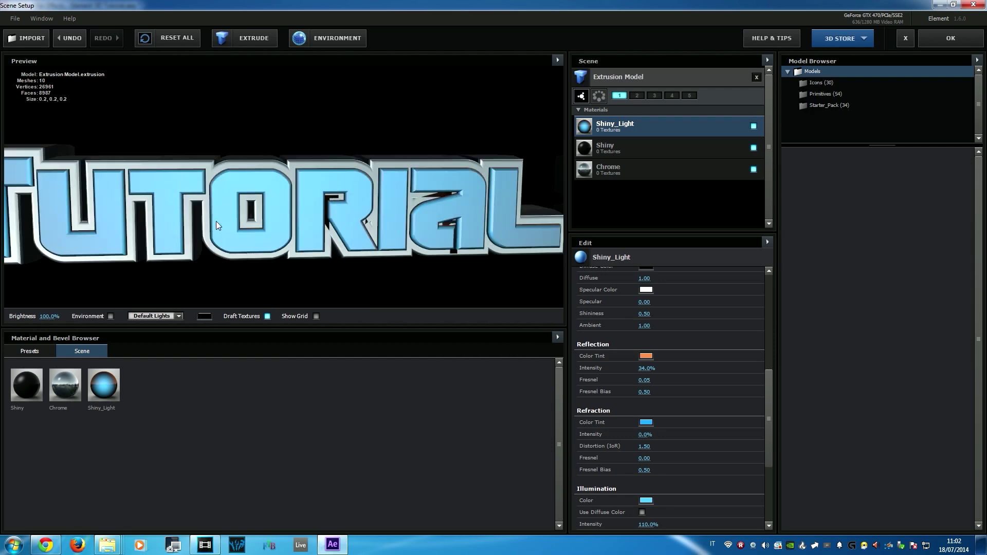
pyautogui.click(344, 36)
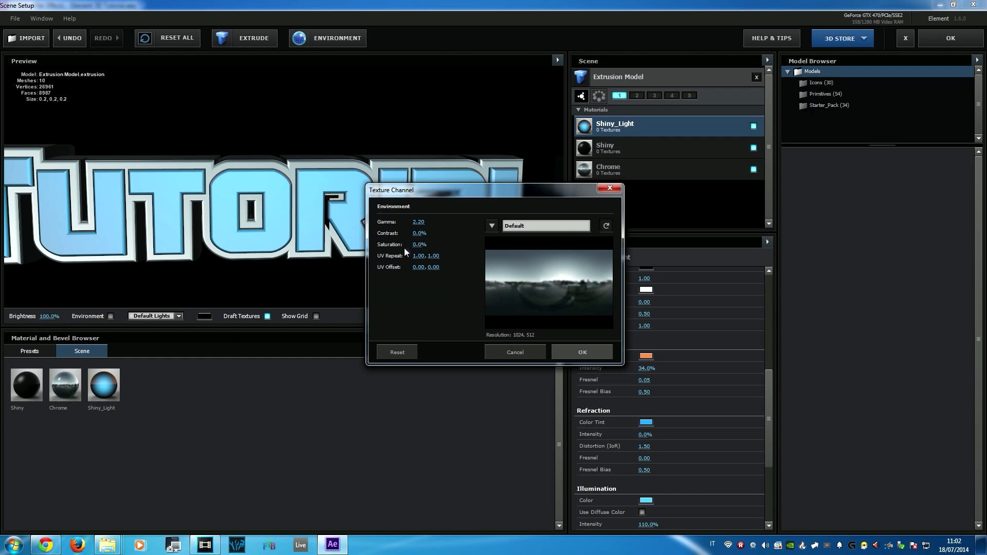
# Show the environment as the preview background and tilt the title into perspective.
pyautogui.click(582, 353)
pyautogui.scroll(-2, 344, 250)
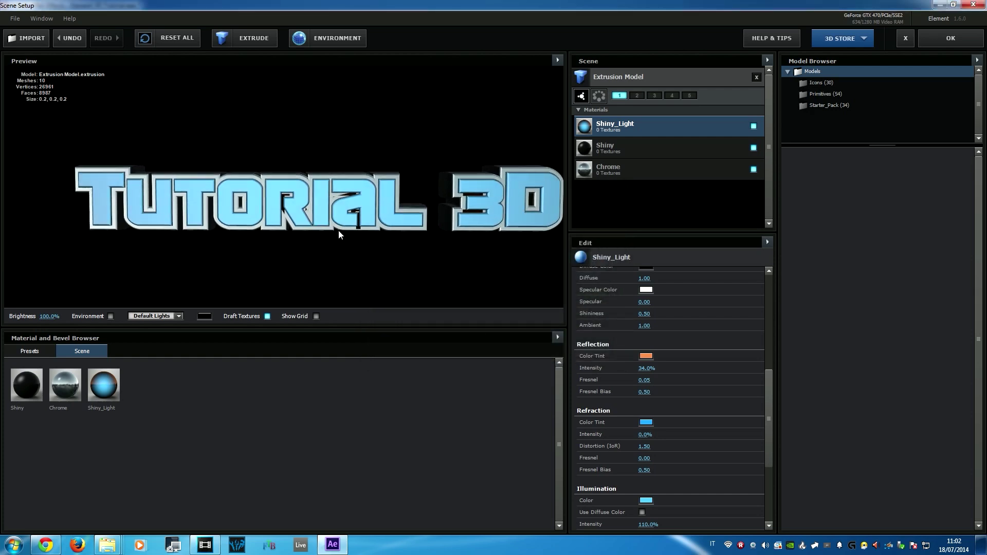
pyautogui.moveTo(338, 235); pyautogui.dragTo(319, 238)
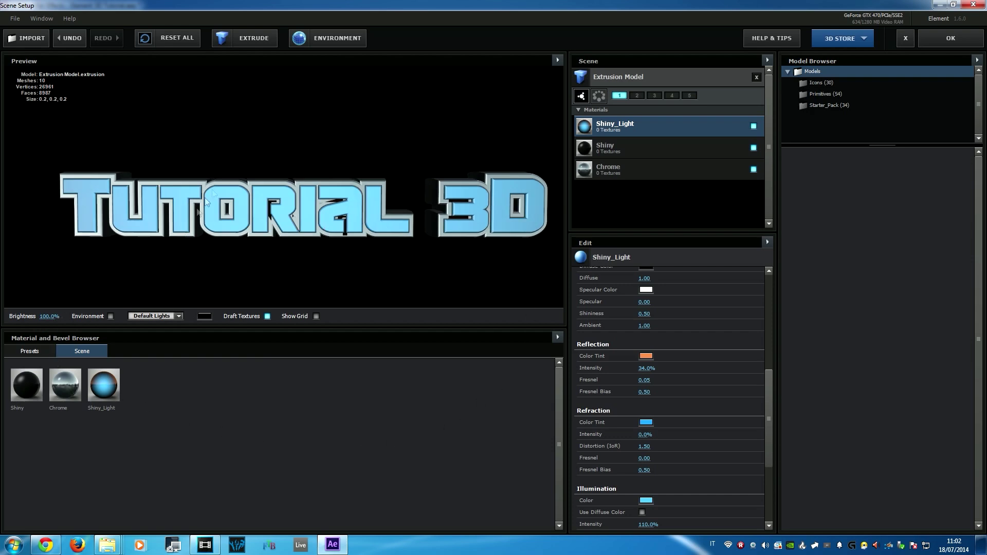
pyautogui.click(111, 316)
pyautogui.scroll(-5, 301, 263)
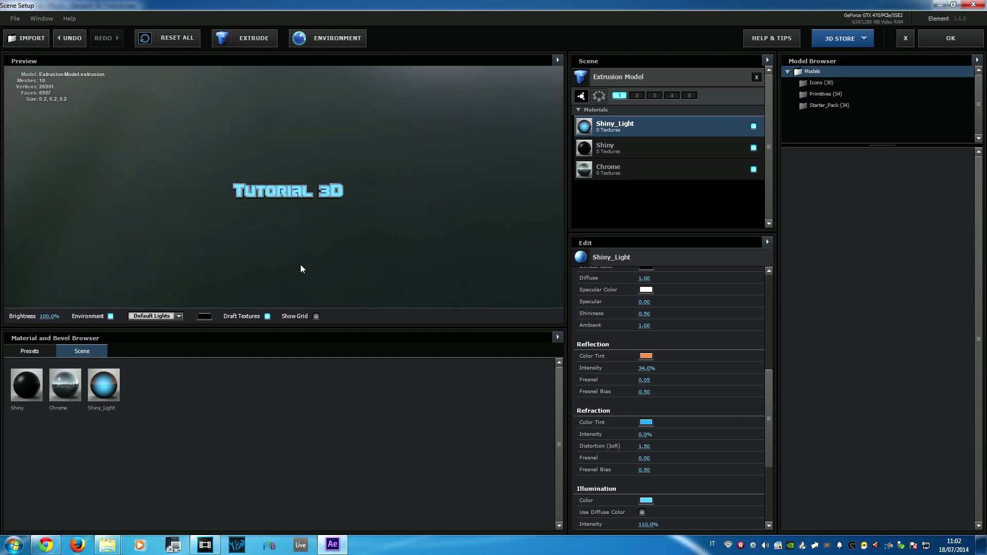
pyautogui.scroll(5, 300, 265)
pyautogui.moveTo(307, 253)
pyautogui.mouseDown()
pyautogui.moveTo(343, 256)
pyautogui.moveTo(294, 256)
pyautogui.mouseUp()
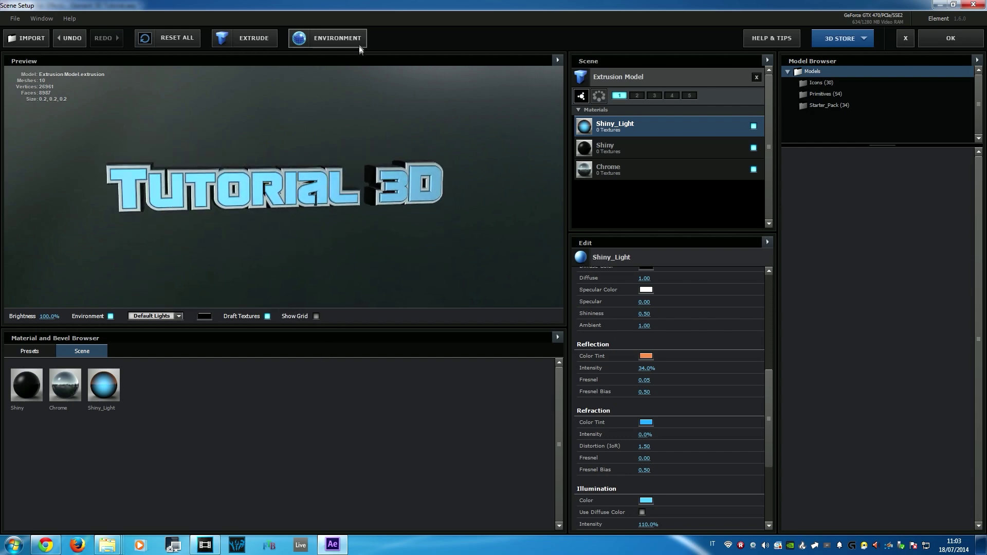
# Try the Studio, Parking and Garden environment maps, keeping Garden for now.
pyautogui.click(329, 38)
pyautogui.click(492, 226)
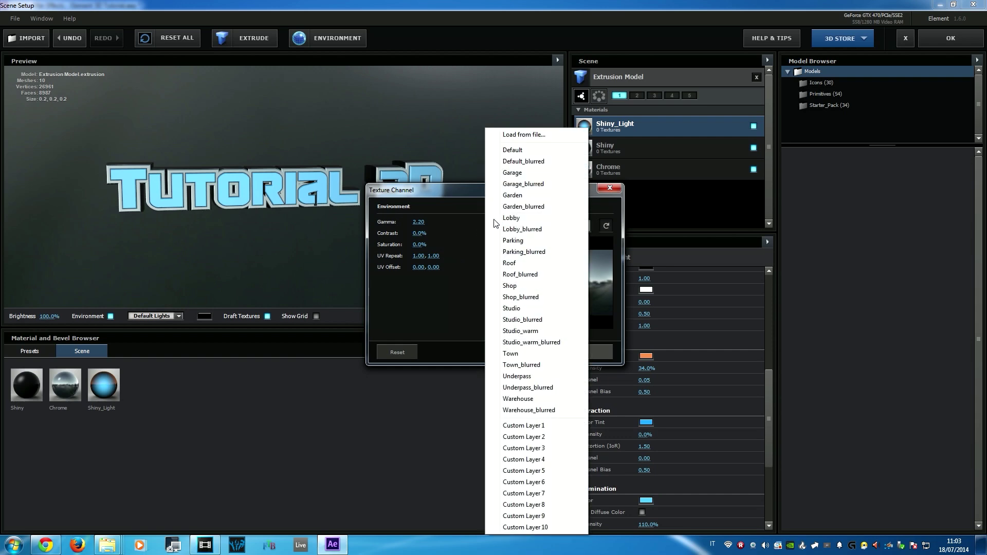
pyautogui.click(515, 309)
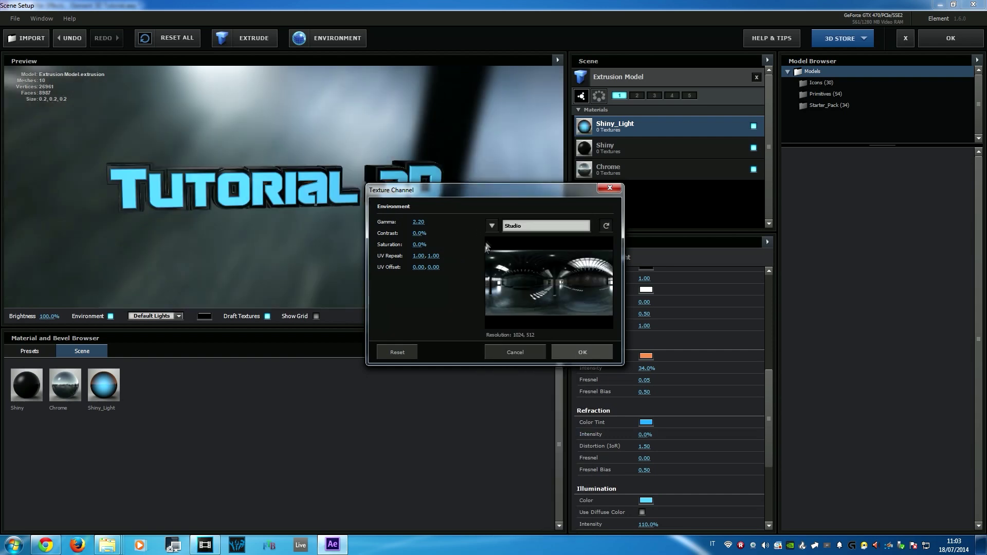
pyautogui.click(492, 226)
pyautogui.click(514, 238)
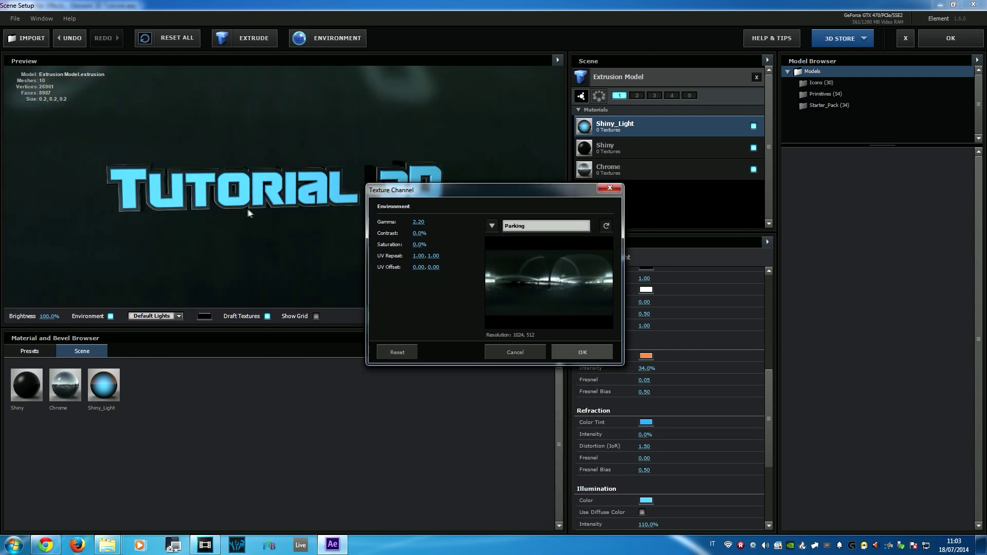
pyautogui.click(492, 226)
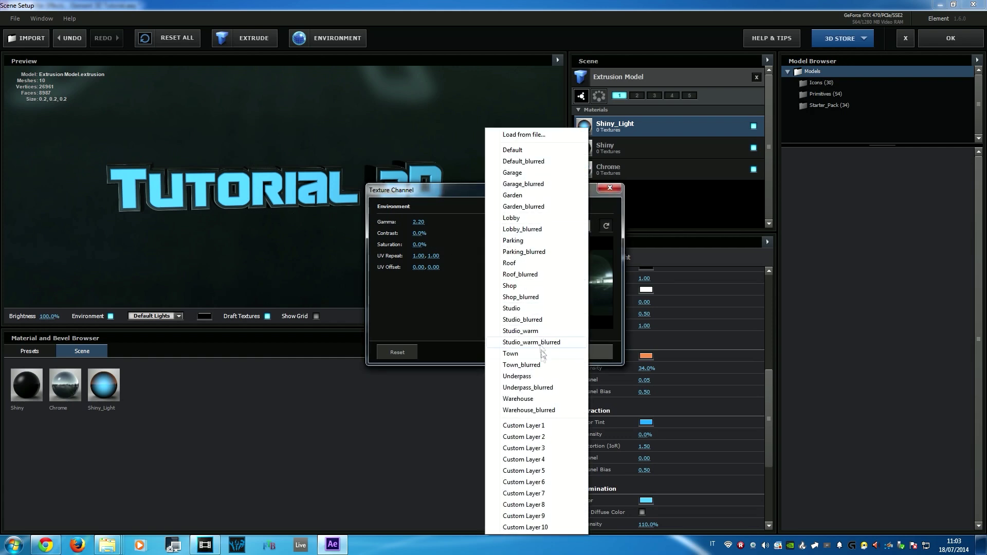
pyautogui.click(536, 196)
pyautogui.click(571, 351)
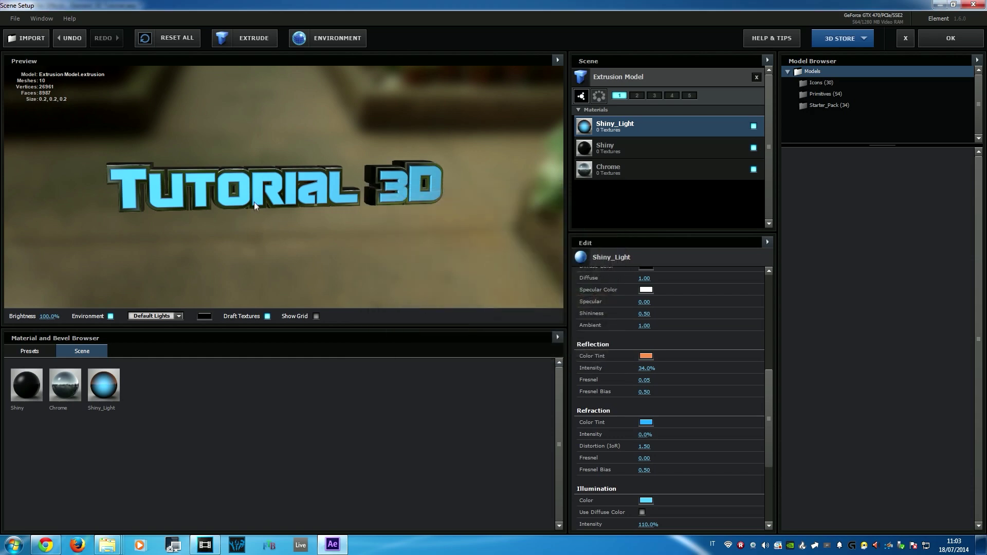
pyautogui.moveTo(254, 201)
pyautogui.mouseDown()
pyautogui.moveTo(283, 229)
pyautogui.moveTo(299, 218)
pyautogui.moveTo(297, 203)
pyautogui.moveTo(254, 216)
pyautogui.mouseUp()
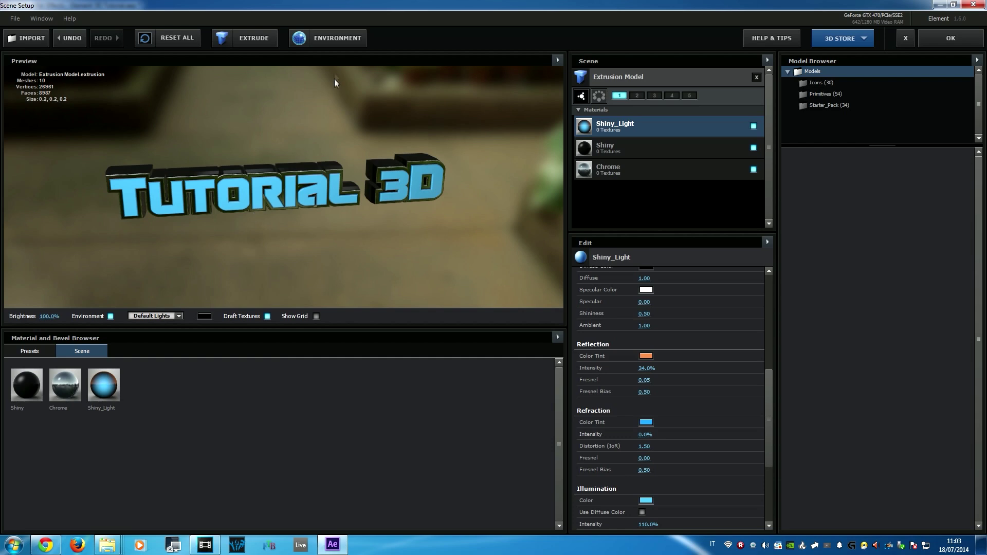
# Switch the environment map to Default_blurred and hide the environment background.
pyautogui.click(334, 40)
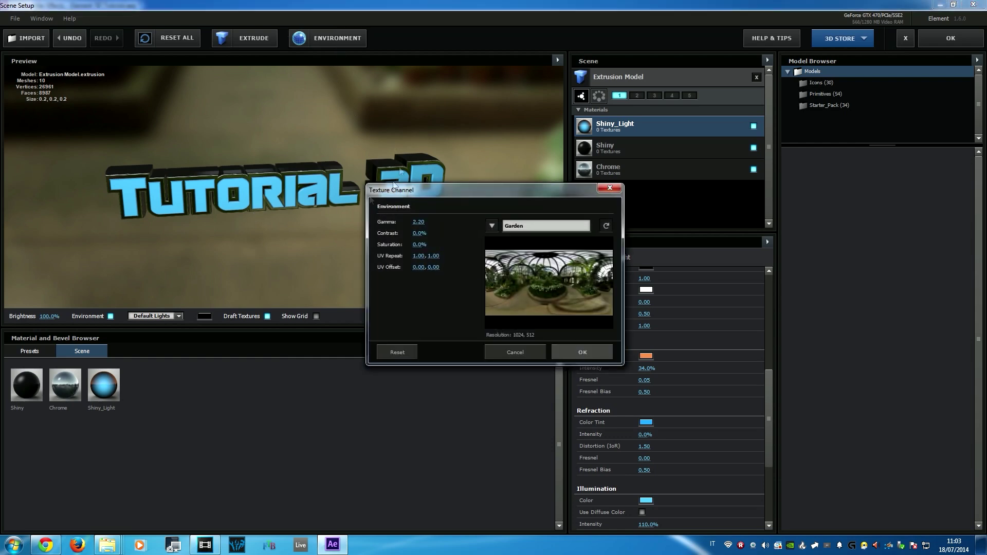
pyautogui.click(491, 226)
pyautogui.click(561, 162)
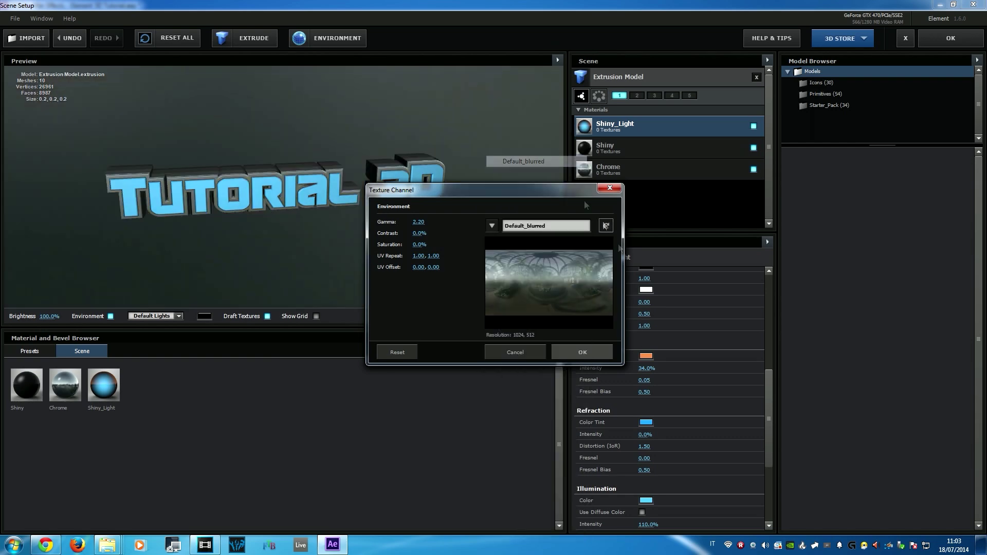
pyautogui.click(587, 350)
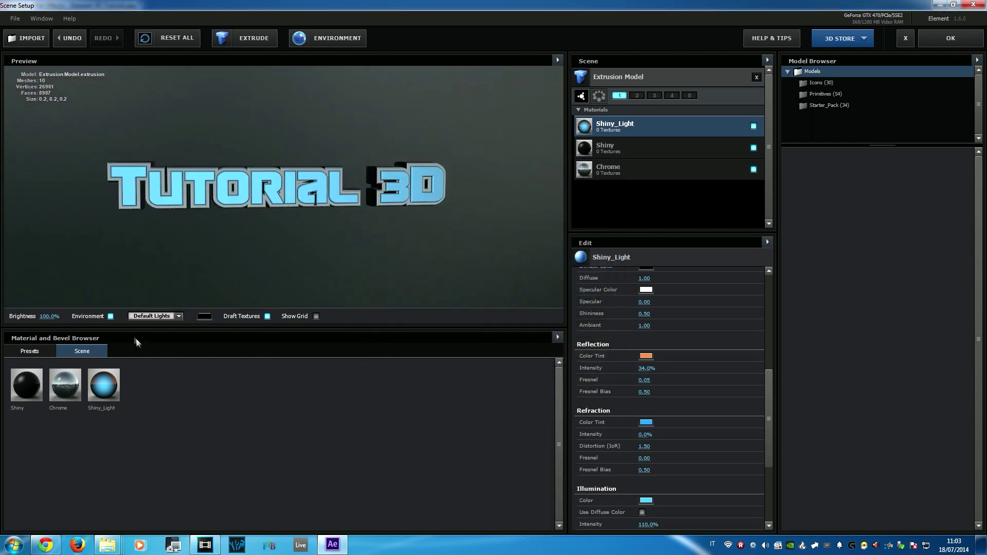
pyautogui.click(110, 317)
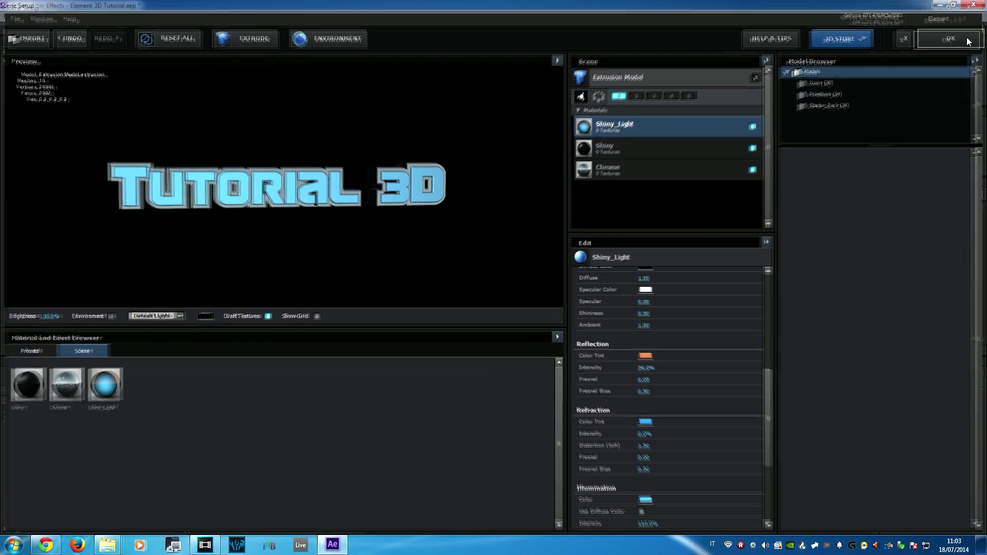
pyautogui.click(951, 38)
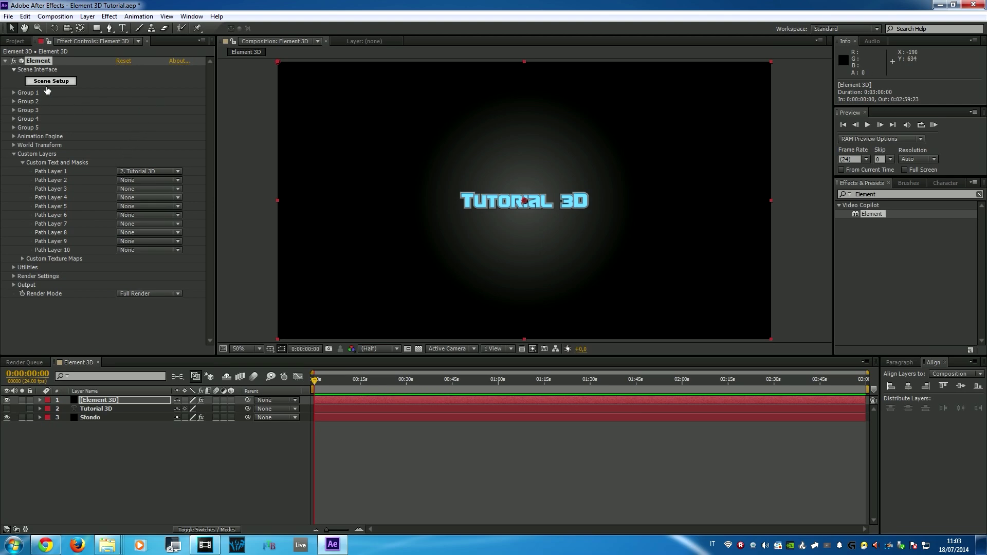
pyautogui.click(49, 82)
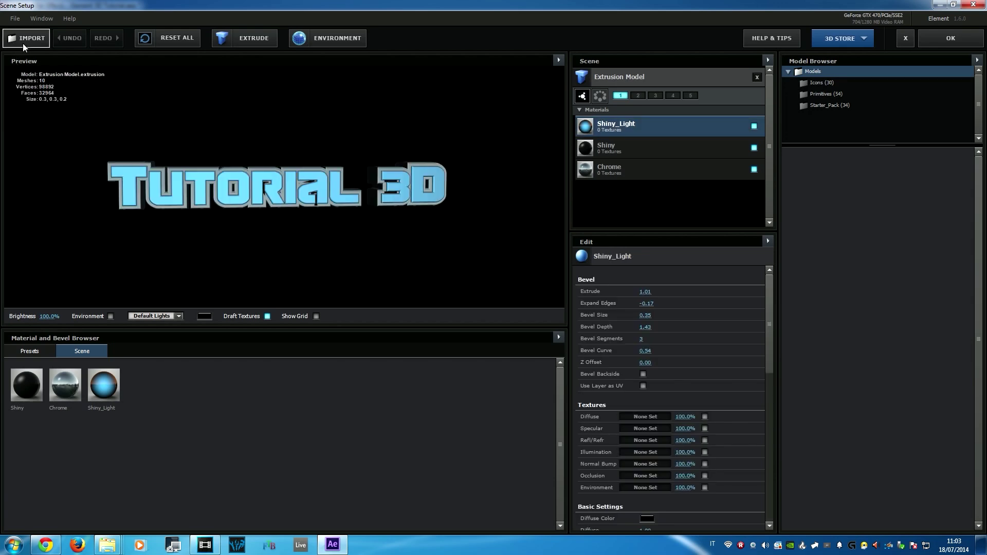
pyautogui.click(23, 43)
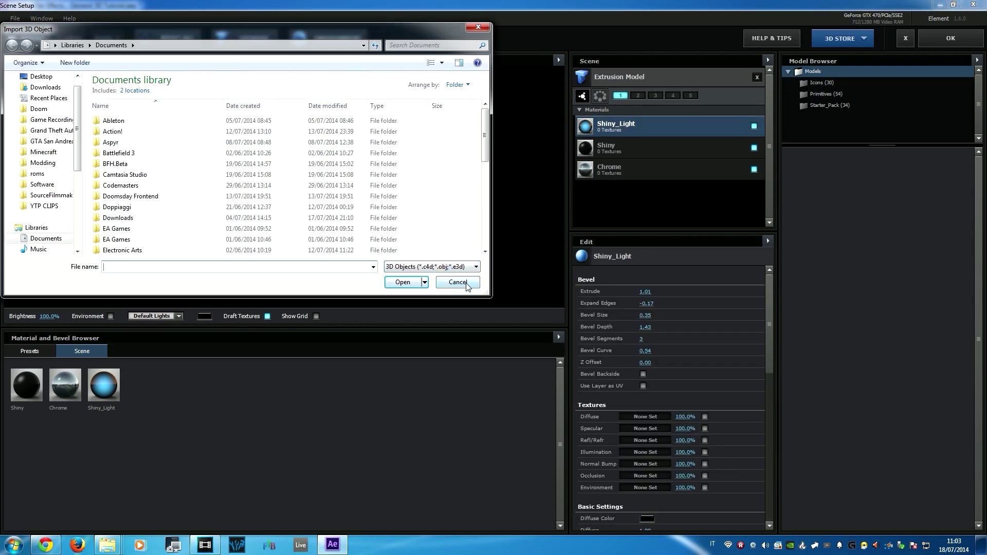
pyautogui.click(457, 282)
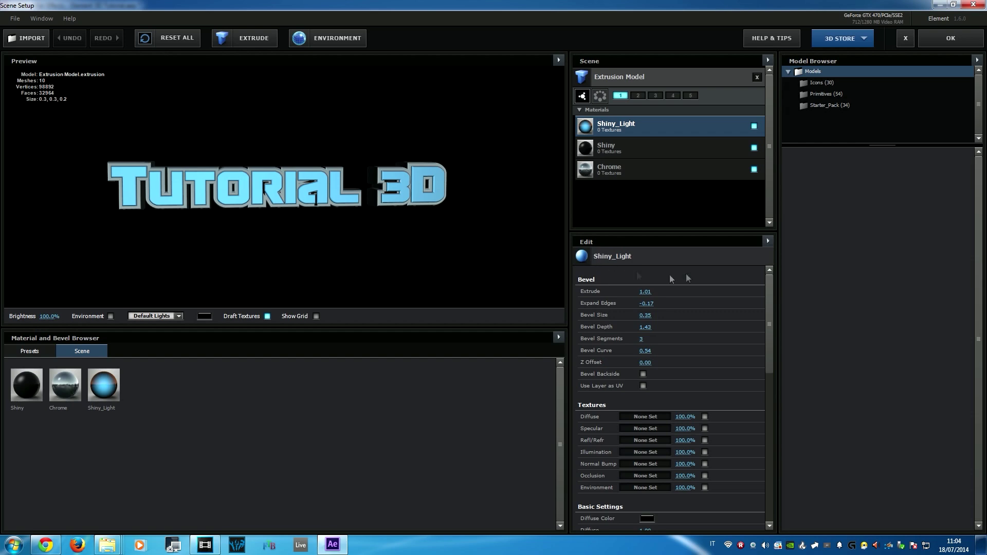
pyautogui.click(944, 40)
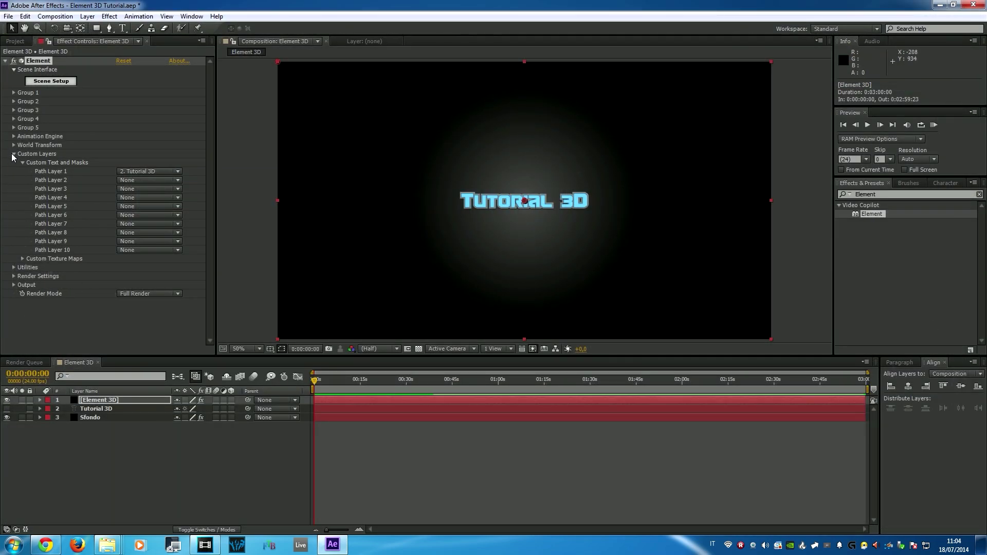
# Enable Multi-Object under Group 1 > Particle Look.
pyautogui.click(13, 153)
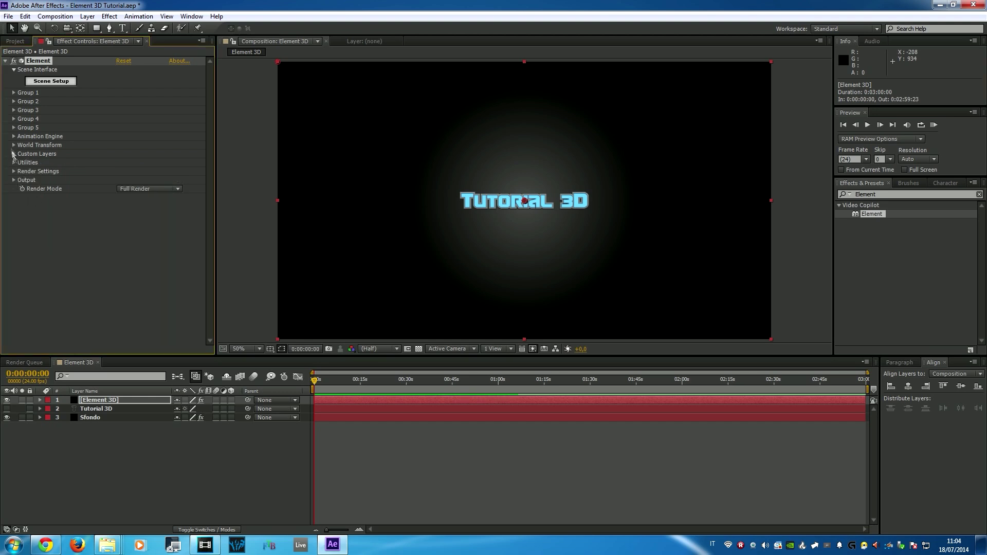
pyautogui.click(14, 93)
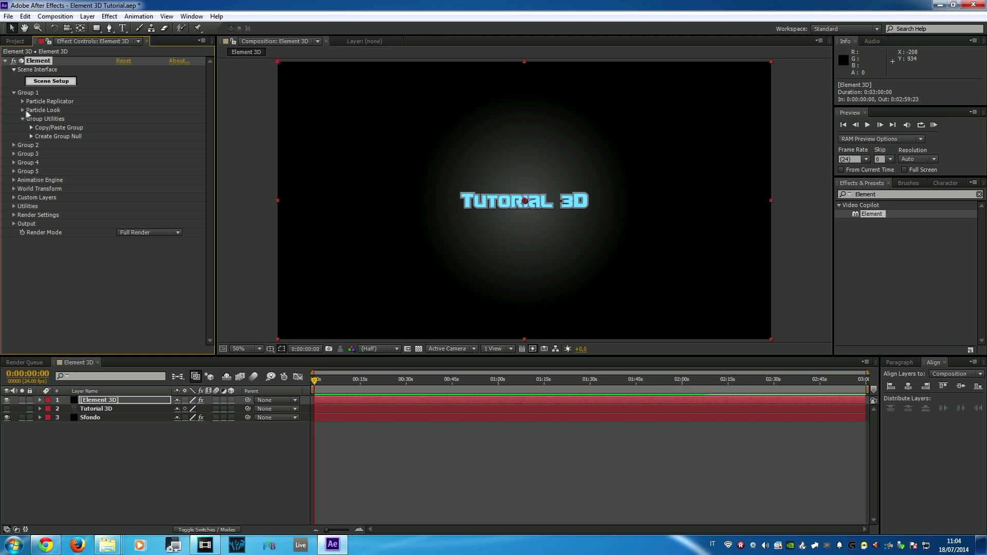
pyautogui.click(23, 110)
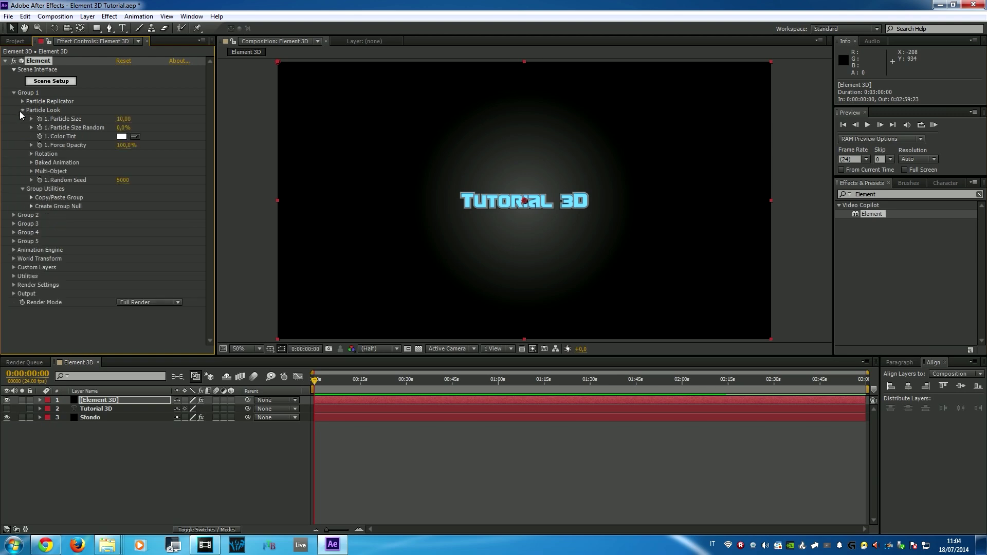
pyautogui.click(31, 171)
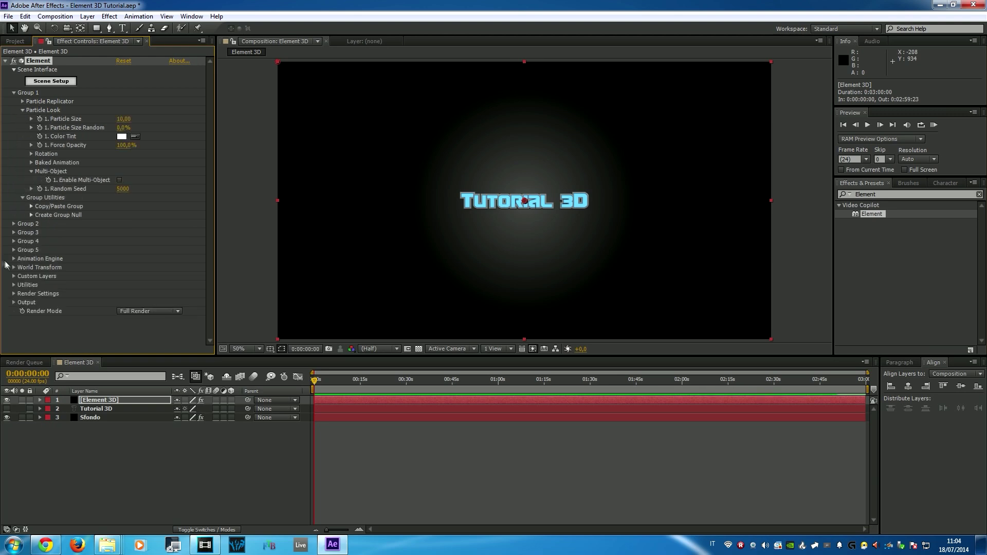
pyautogui.click(119, 181)
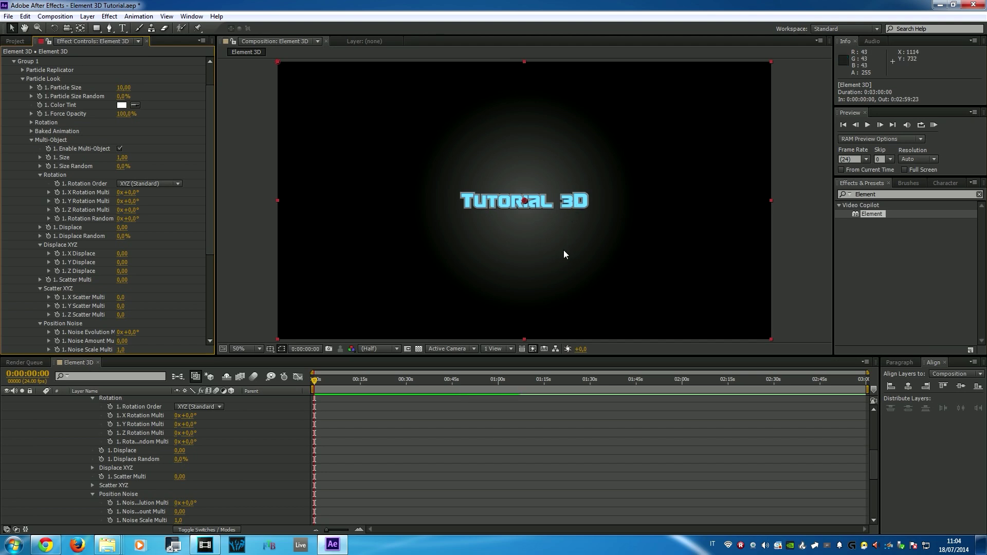
# Set Multi-Object Size to 2,50 and Displace to 1,84.
pyautogui.moveTo(123, 157)
pyautogui.mouseDown()
pyautogui.moveTo(225, 156)
pyautogui.moveTo(110, 164)
pyautogui.mouseUp()
pyautogui.click(125, 158)
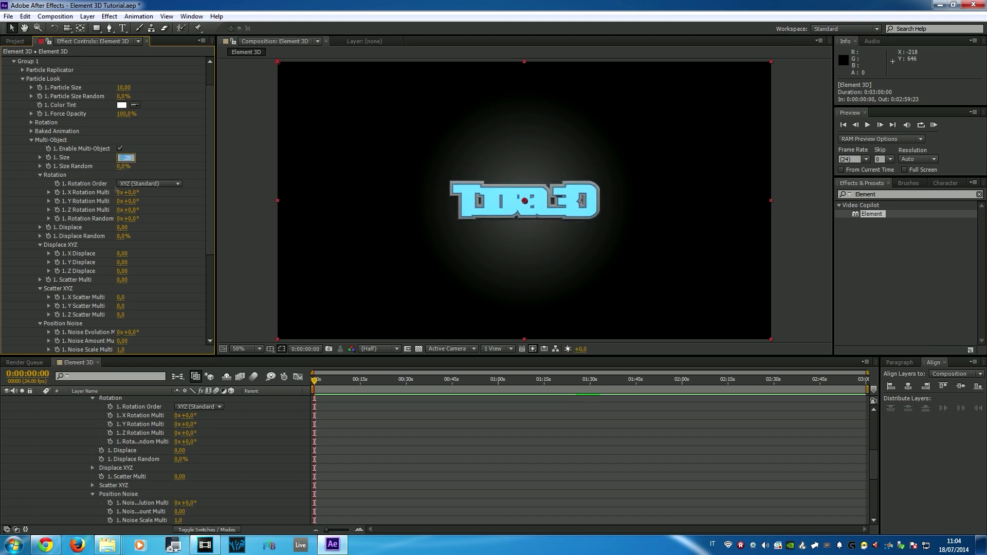
pyautogui.write('2,50')
pyautogui.press('Return')
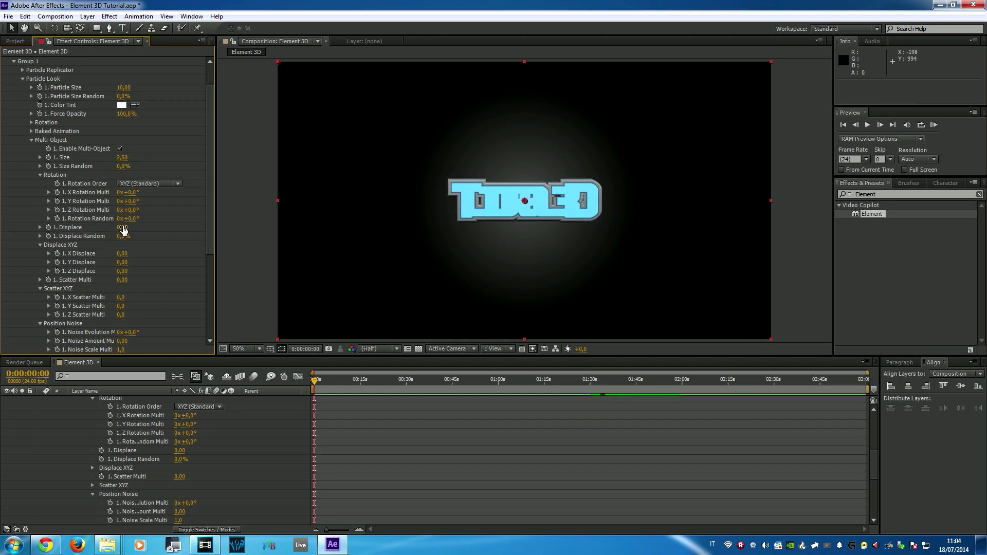
pyautogui.moveTo(124, 230); pyautogui.dragTo(199, 231)
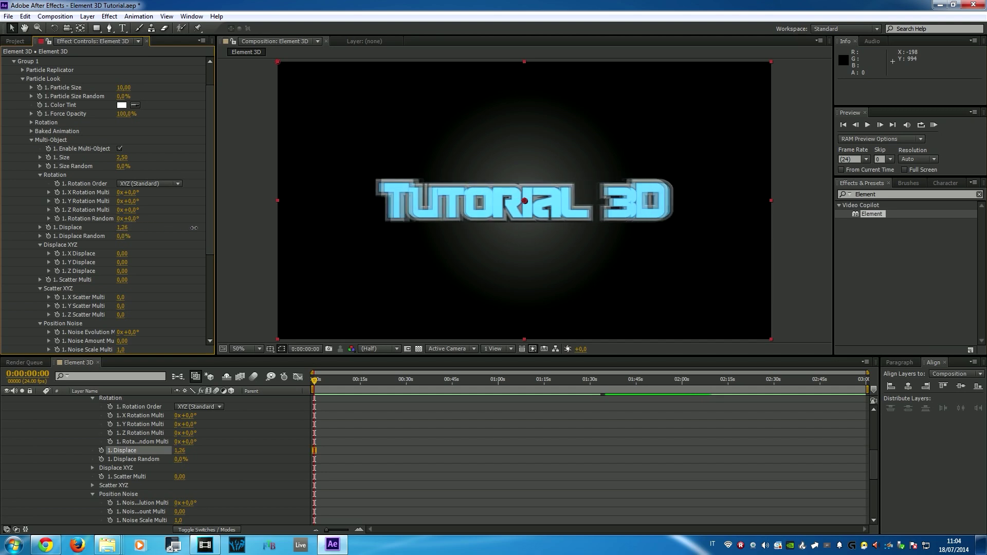
pyautogui.moveTo(122, 228)
pyautogui.mouseDown()
pyautogui.moveTo(12, 238)
pyautogui.moveTo(182, 220)
pyautogui.moveTo(139, 224)
pyautogui.mouseUp()
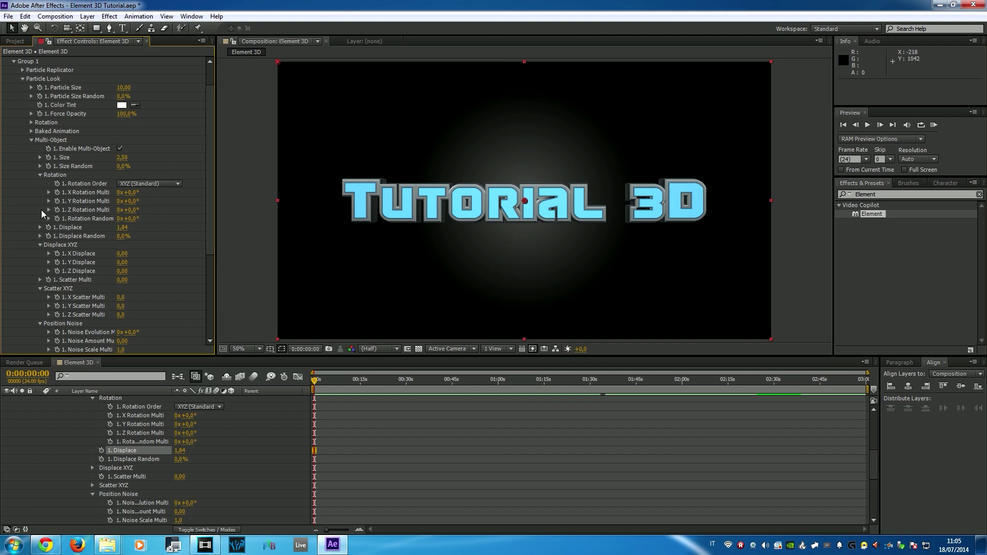
# Test X, Y and Z Displace offsets on the letters and undo each back to zero.
pyautogui.scroll(-3, 94, 247)
pyautogui.moveTo(106, 186)
pyautogui.mouseDown()
pyautogui.moveTo(96, 196)
pyautogui.moveTo(197, 198)
pyautogui.mouseUp()
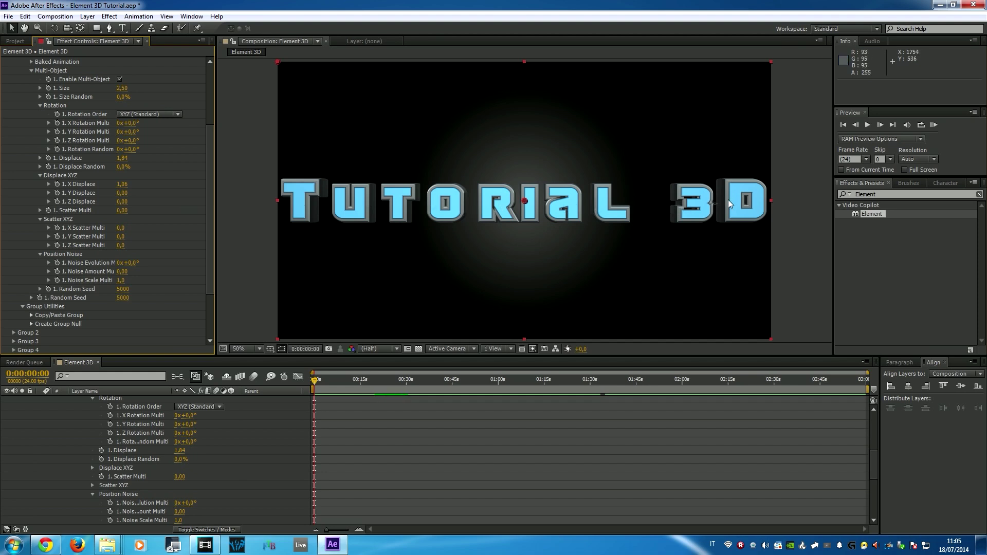
pyautogui.moveTo(122, 184); pyautogui.dragTo(125, 193)
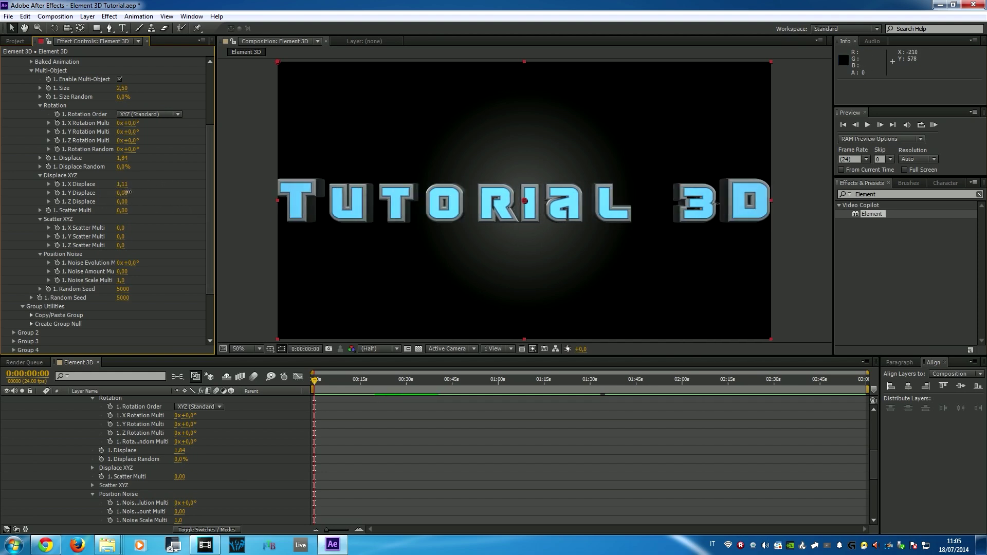
pyautogui.hotkey('ctrl', 'z')
pyautogui.hotkey('ctrl', 'z')
pyautogui.hotkey('ctrl', 'z')
pyautogui.hotkey('ctrl', 'z')
pyautogui.hotkey('ctrl', 'z')
pyautogui.moveTo(124, 193)
pyautogui.mouseDown()
pyautogui.moveTo(1, 274)
pyautogui.moveTo(847, 266)
pyautogui.mouseUp()
pyautogui.hotkey('ctrl', 'z')
pyautogui.hotkey('ctrl', 'z')
pyautogui.moveTo(122, 201); pyautogui.dragTo(196, 205)
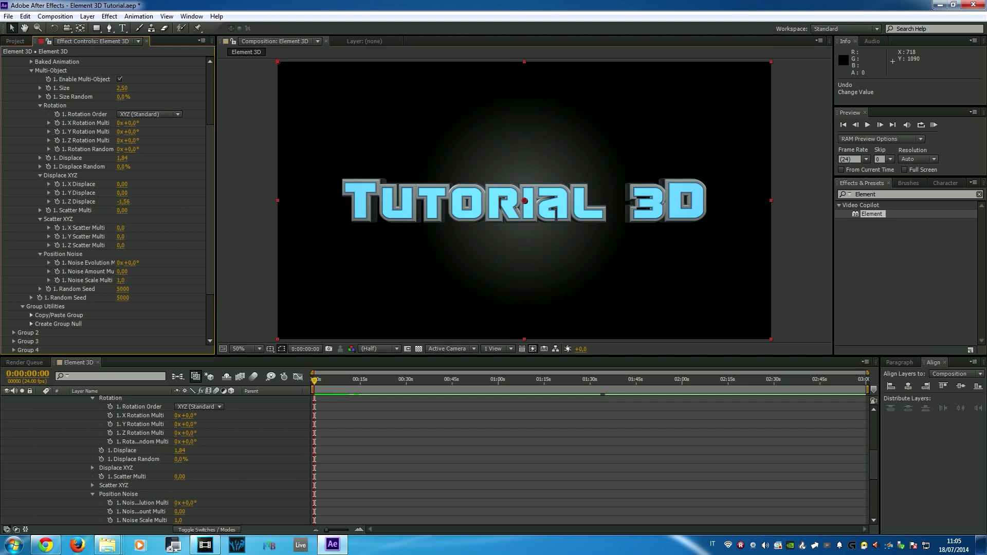
pyautogui.hotkey('ctrl', 'z')
pyautogui.click(122, 451)
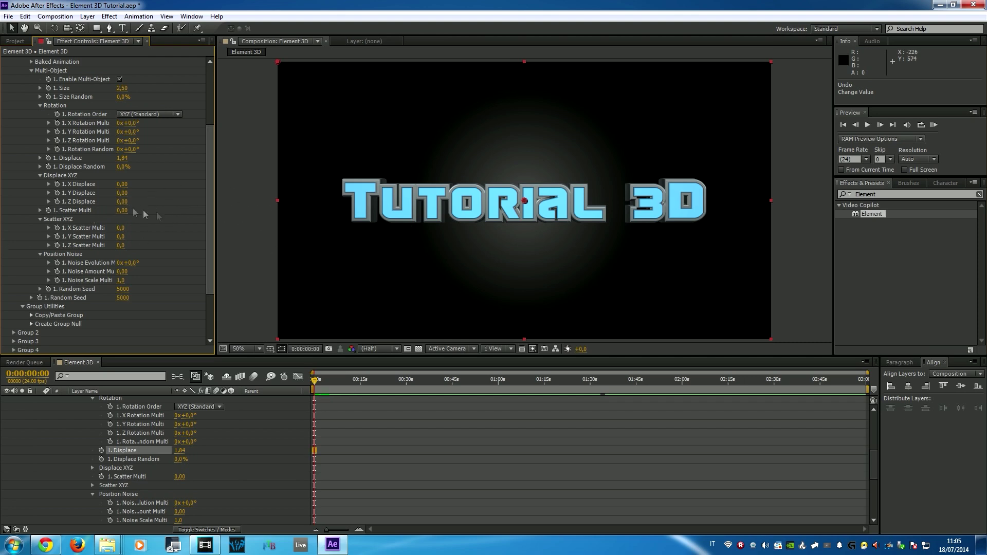
pyautogui.scroll(5, 86, 425)
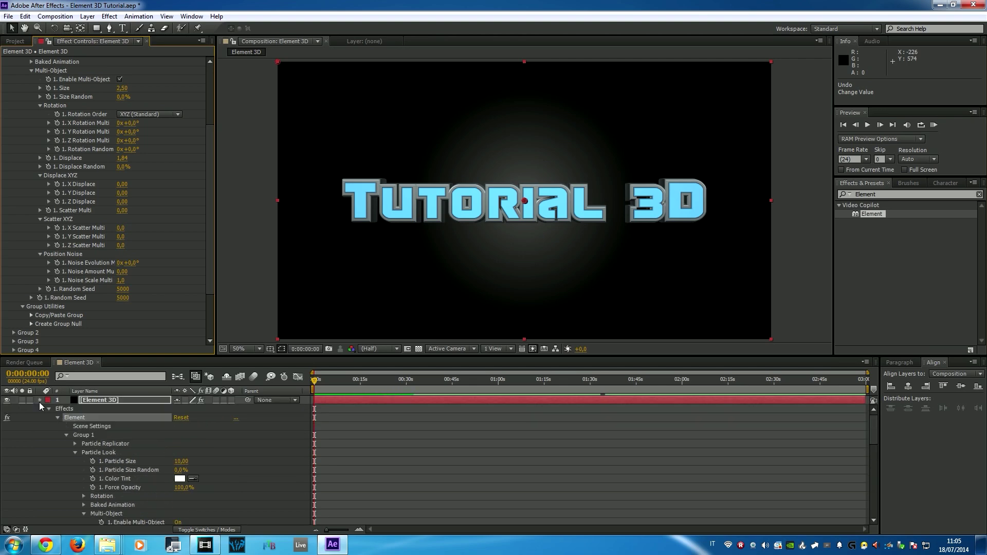
# Add a new camera layer through the timeline's New > Camera menu.
pyautogui.click(40, 400)
pyautogui.click(130, 452)
pyautogui.rightClick(93, 439)
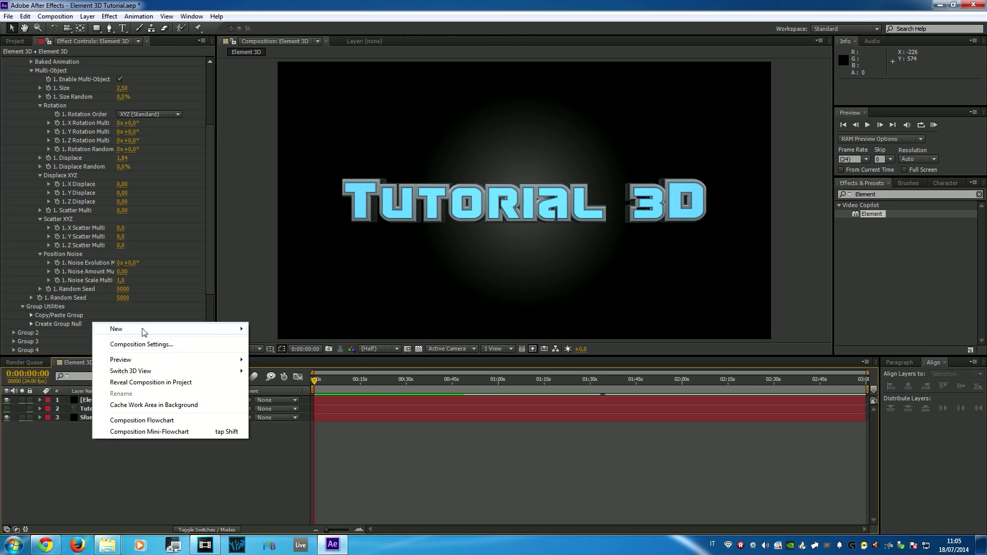
pyautogui.moveTo(144, 330)
pyautogui.click(289, 382)
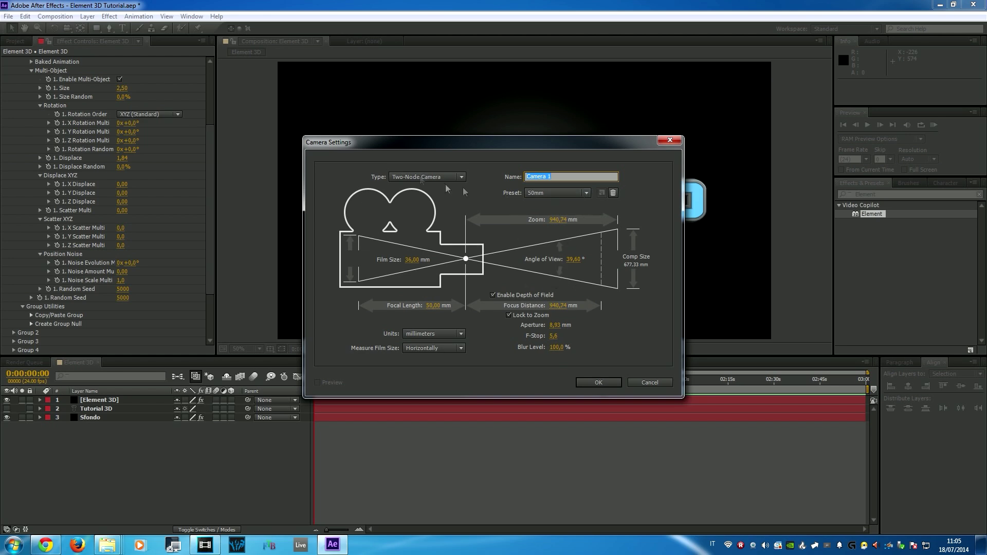
# Create Camera 1 and make the Element 3D layer a 3D layer.
pyautogui.click(609, 381)
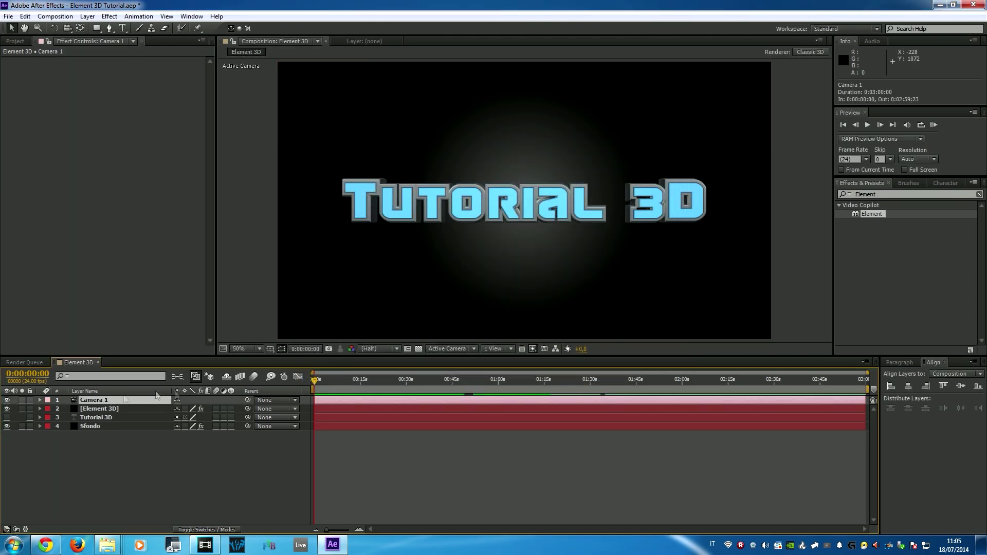
pyautogui.click(114, 410)
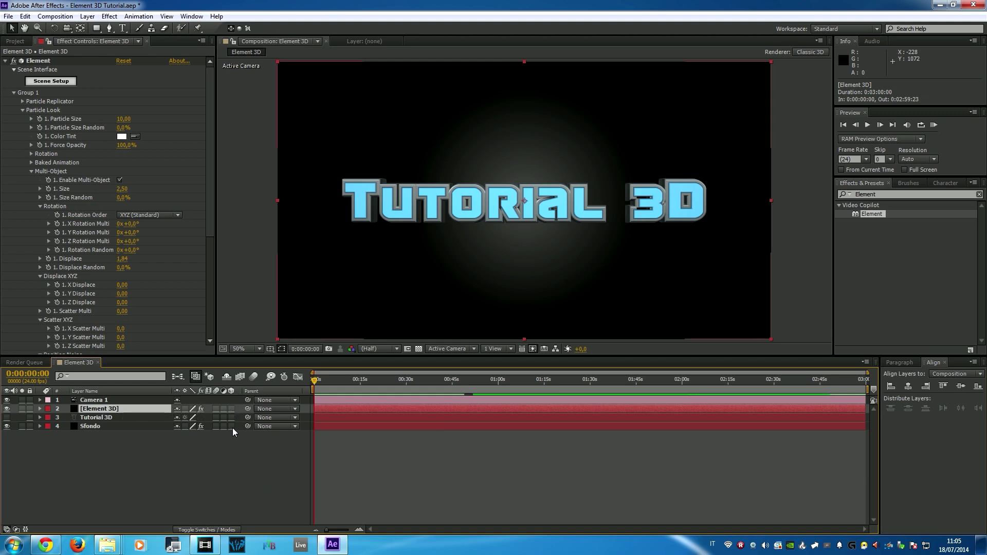
pyautogui.click(231, 409)
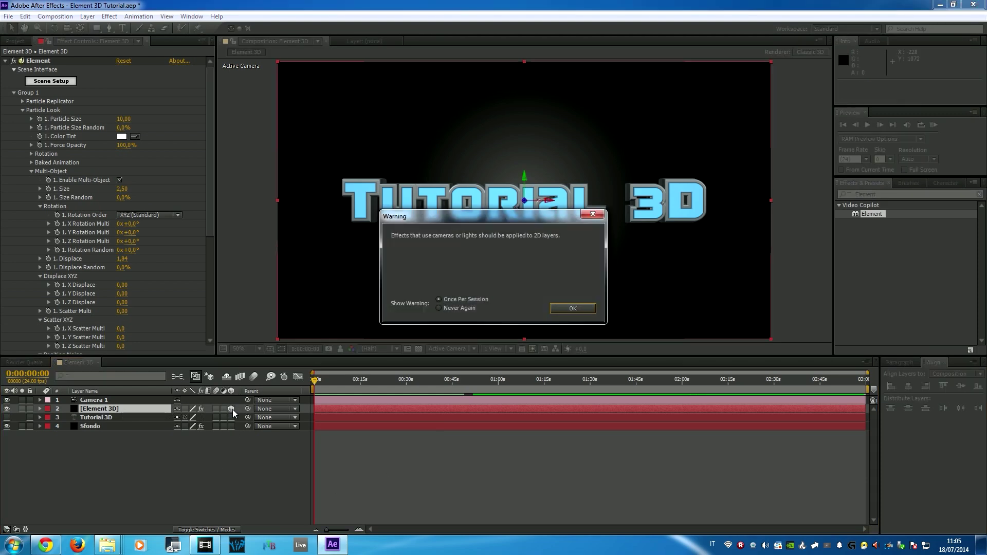
pyautogui.click(584, 310)
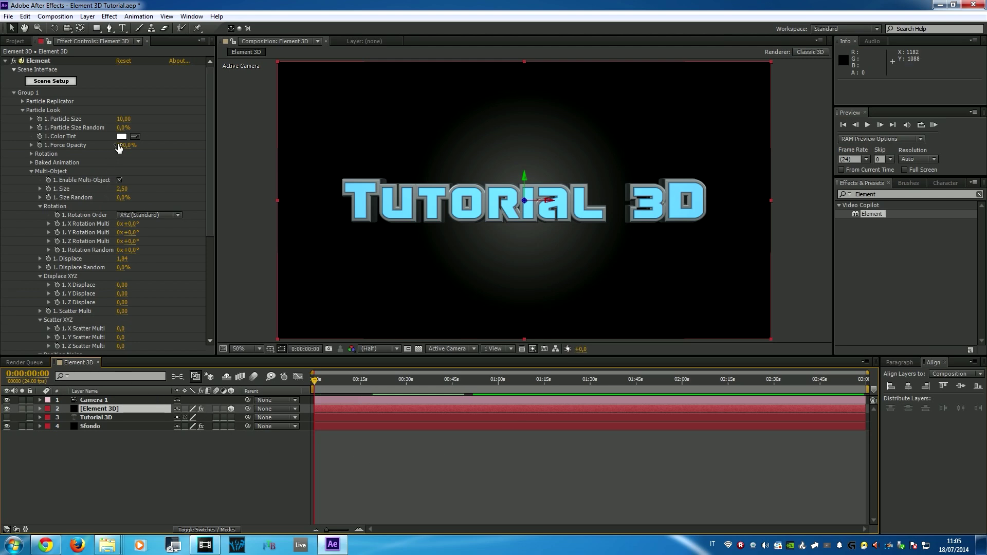
# Test a Z Displace value on the letters, then undo it.
pyautogui.scroll(-1, 113, 224)
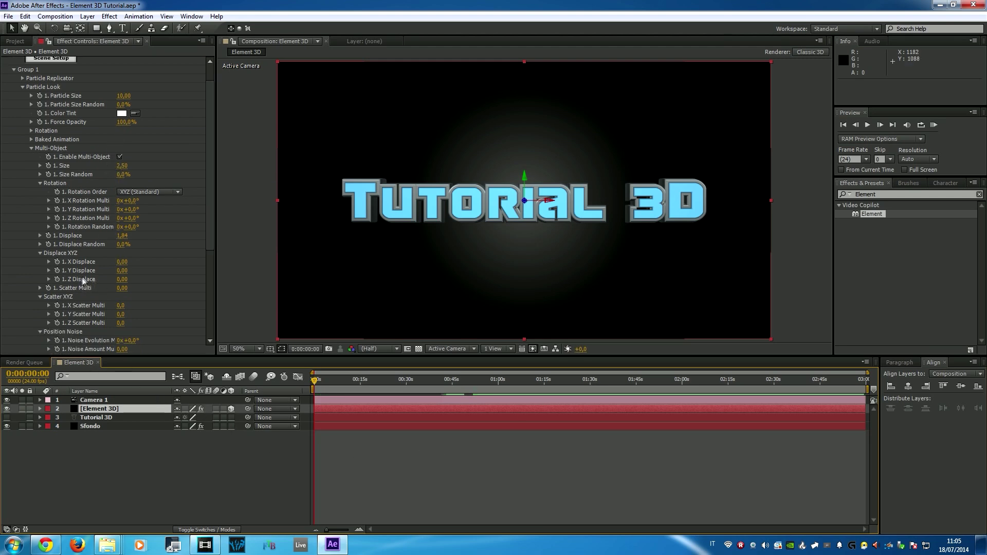
pyautogui.hotkey('ctrl', 'z')
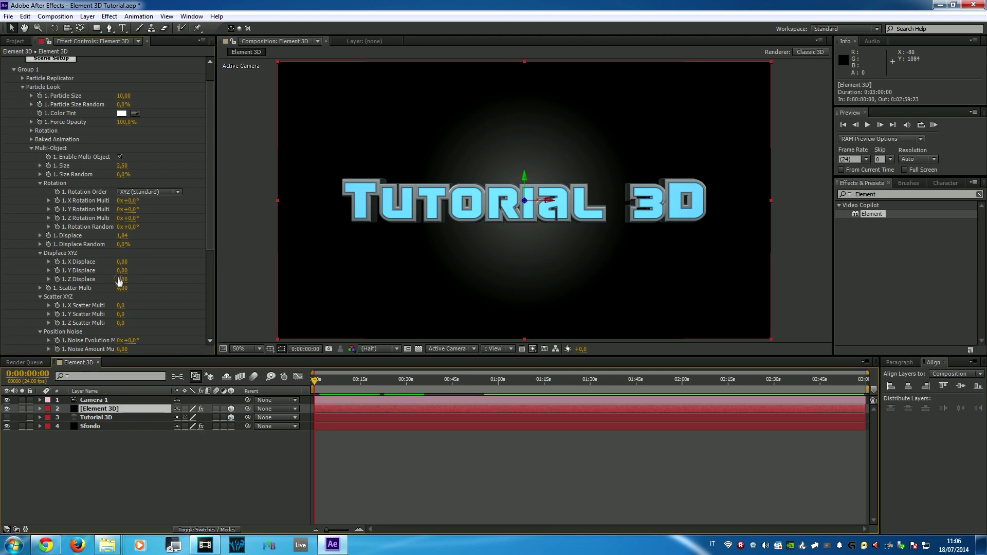
pyautogui.moveTo(121, 280); pyautogui.dragTo(129, 305)
pyautogui.hotkey('ctrl', 'z')
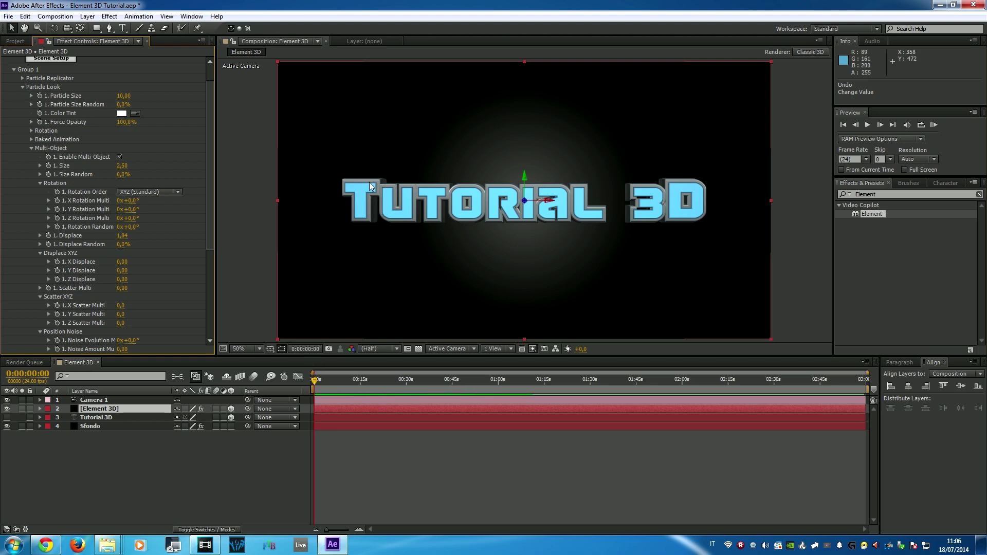
pyautogui.click(379, 349)
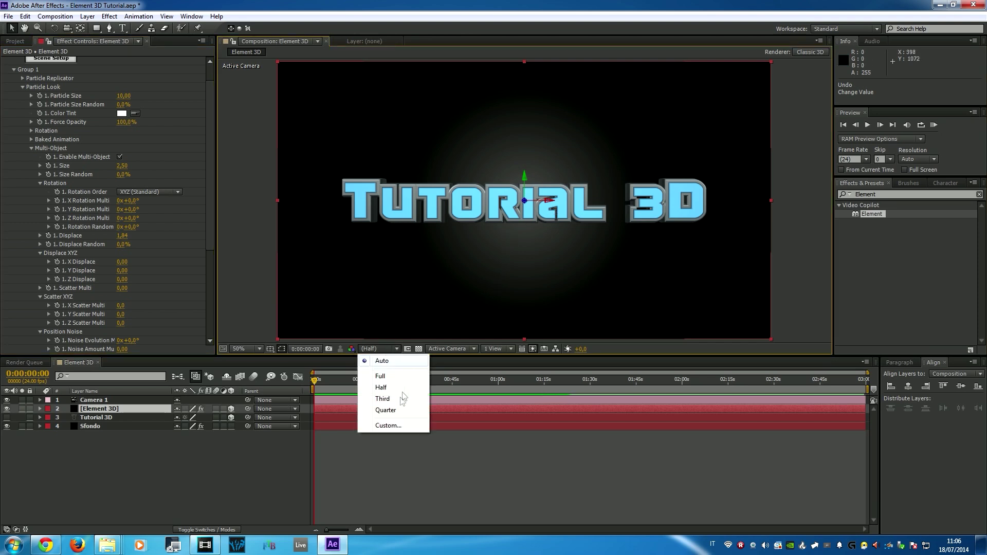
pyautogui.click(474, 349)
pyautogui.click(474, 349)
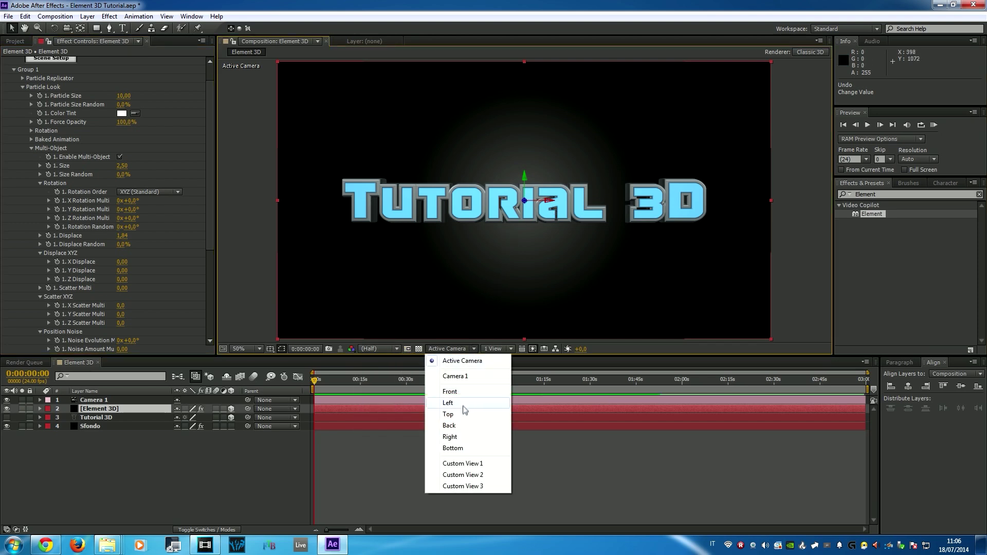
pyautogui.click(458, 414)
pyautogui.scroll(-2, 473, 234)
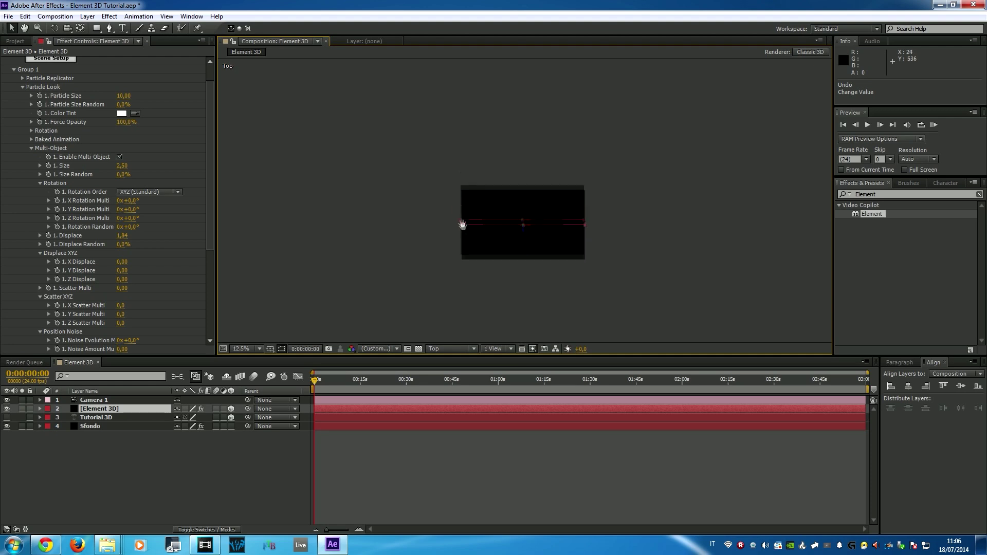
pyautogui.scroll(2, 488, 209)
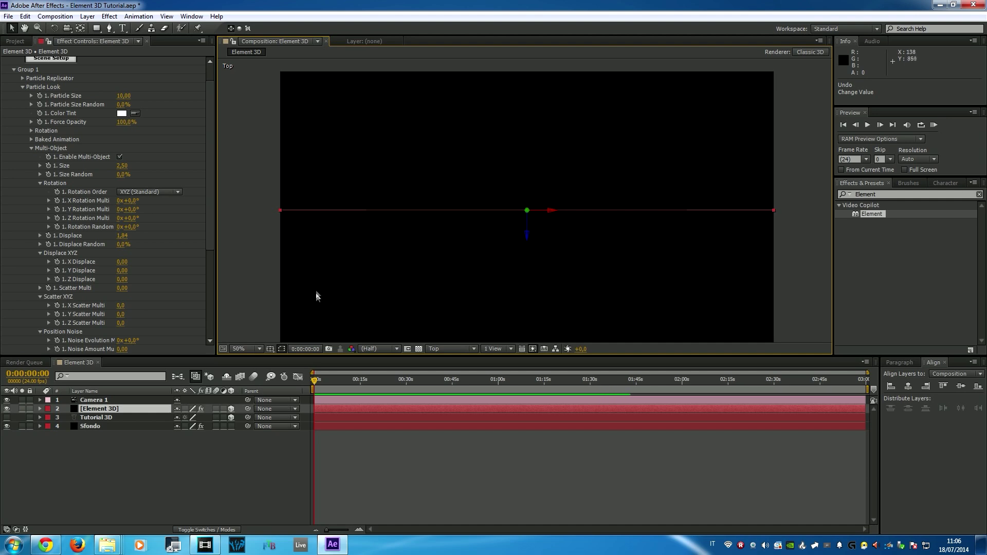
pyautogui.click(441, 348)
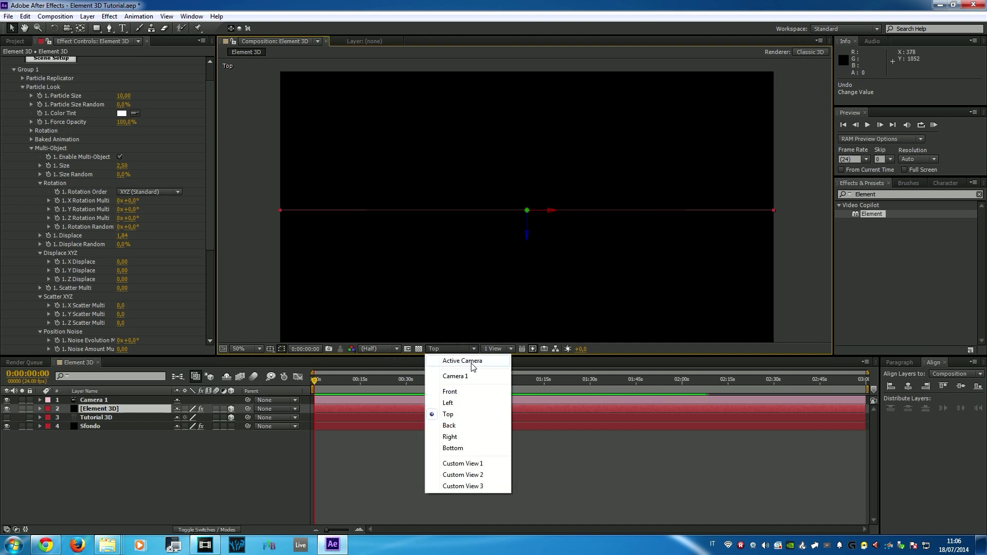
pyautogui.click(450, 357)
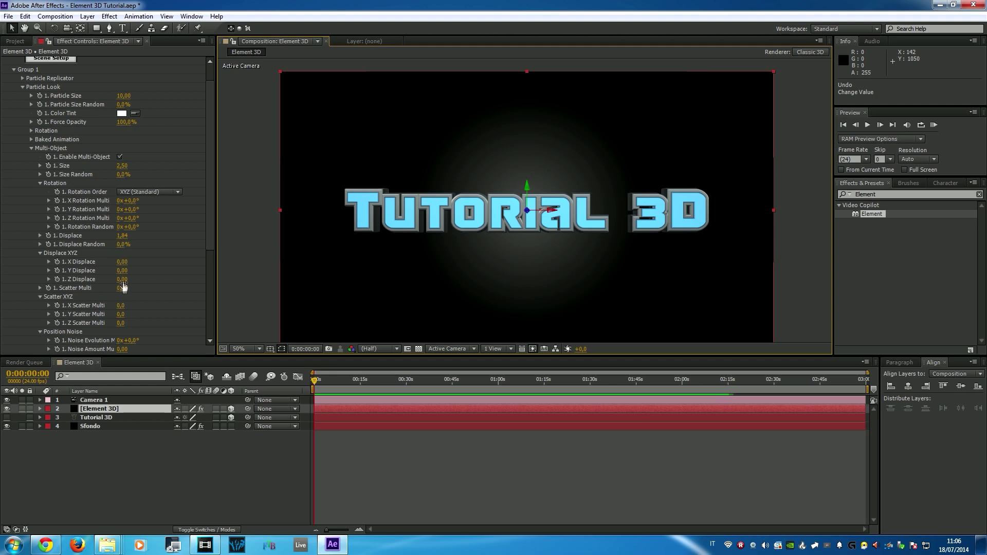
pyautogui.moveTo(123, 282); pyautogui.dragTo(193, 292)
# Raise 1. Z Scatter Multi to about 48,5, spreading the letters in depth.
pyautogui.hotkey('ctrl', 'z')
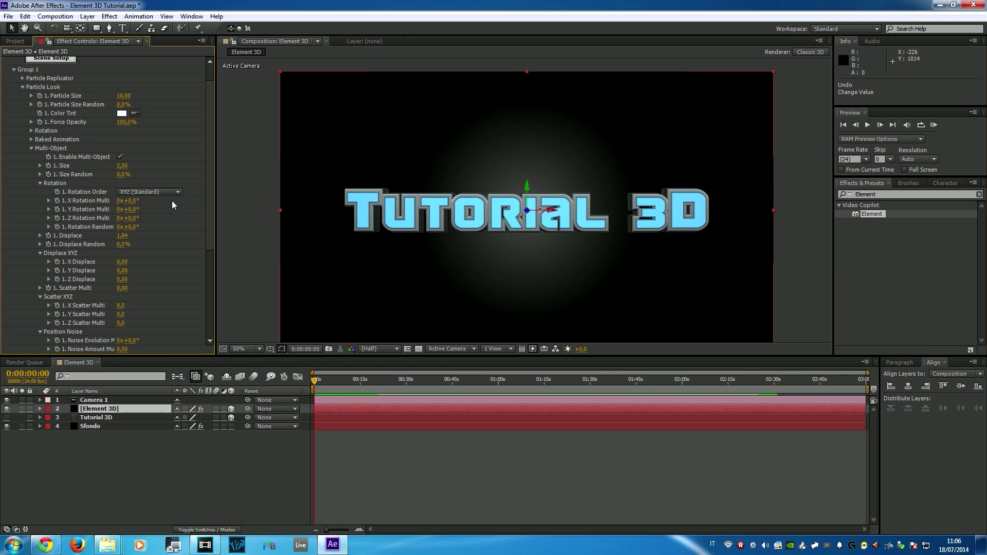
pyautogui.scroll(-1, 172, 202)
pyautogui.scroll(-1, 170, 204)
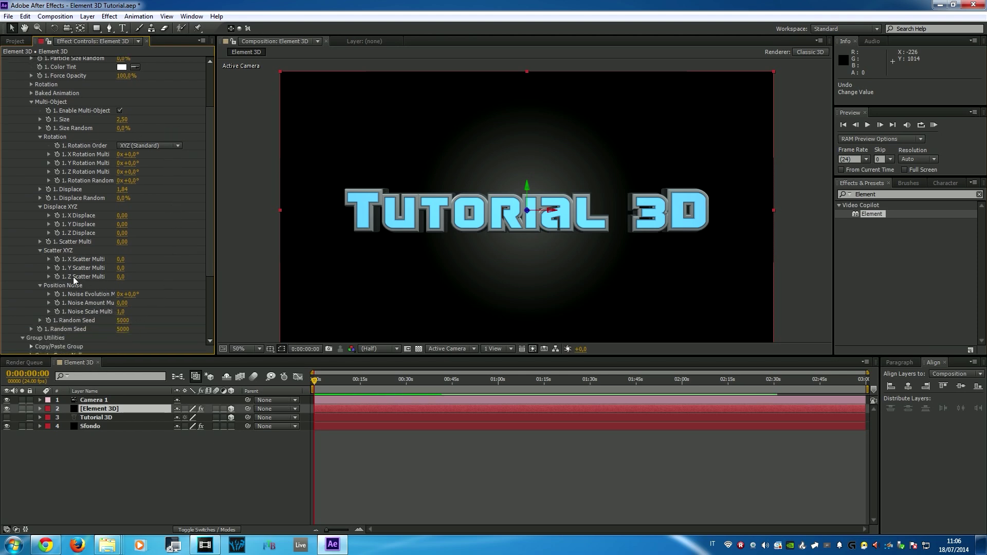
pyautogui.moveTo(122, 277)
pyautogui.mouseDown()
pyautogui.moveTo(147, 283)
pyautogui.moveTo(1, 337)
pyautogui.moveTo(86, 287)
pyautogui.mouseUp()
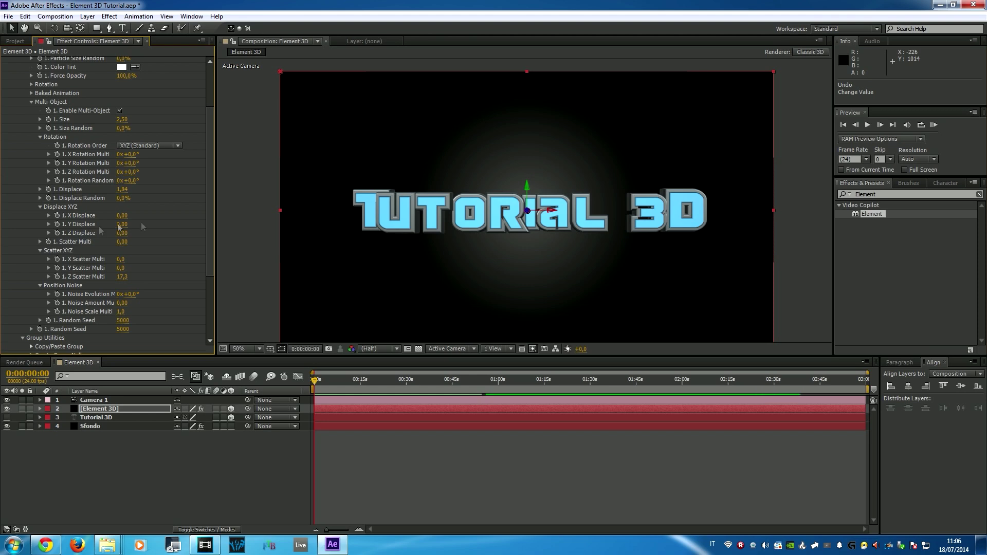
pyautogui.moveTo(122, 276); pyautogui.dragTo(138, 276)
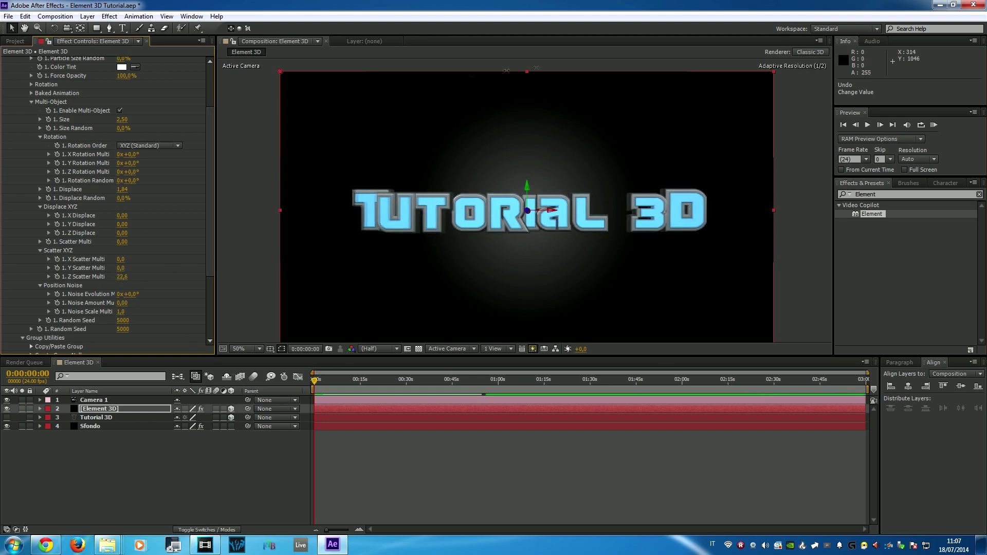
pyautogui.moveTo(139, 277)
pyautogui.mouseDown()
pyautogui.moveTo(122, 277)
pyautogui.moveTo(167, 239)
pyautogui.mouseUp()
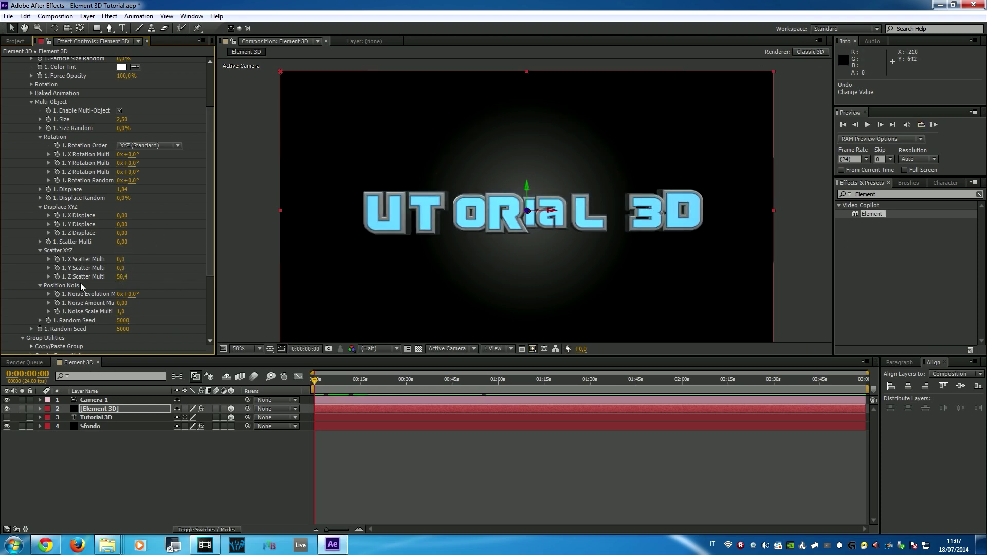
pyautogui.moveTo(122, 277); pyautogui.dragTo(424, 215)
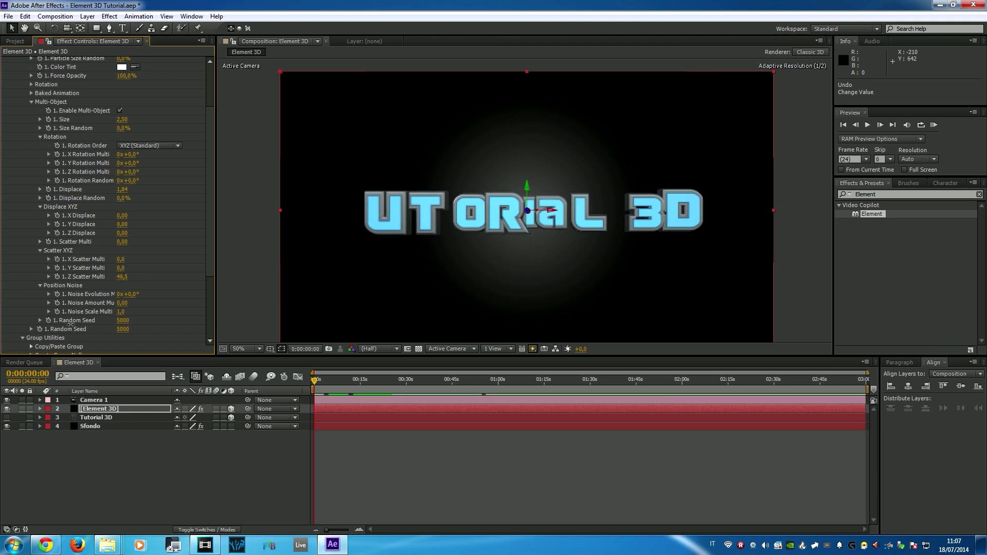
pyautogui.click(97, 400)
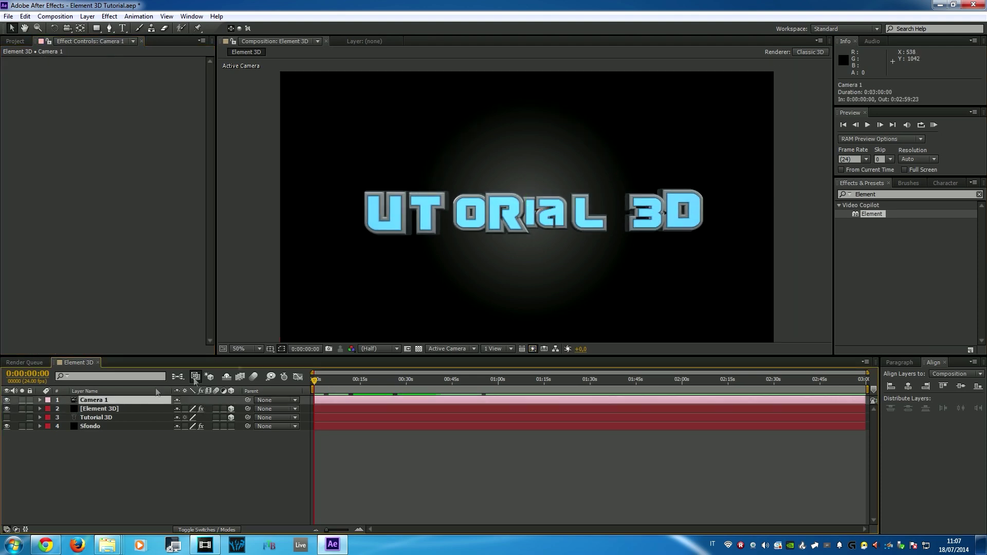
# Orbit the camera, then reset Camera 1's transform and Z Scatter Multi to zero.
pyautogui.click(68, 29)
pyautogui.moveTo(388, 221)
pyautogui.mouseDown()
pyautogui.moveTo(431, 232)
pyautogui.moveTo(417, 243)
pyautogui.mouseUp()
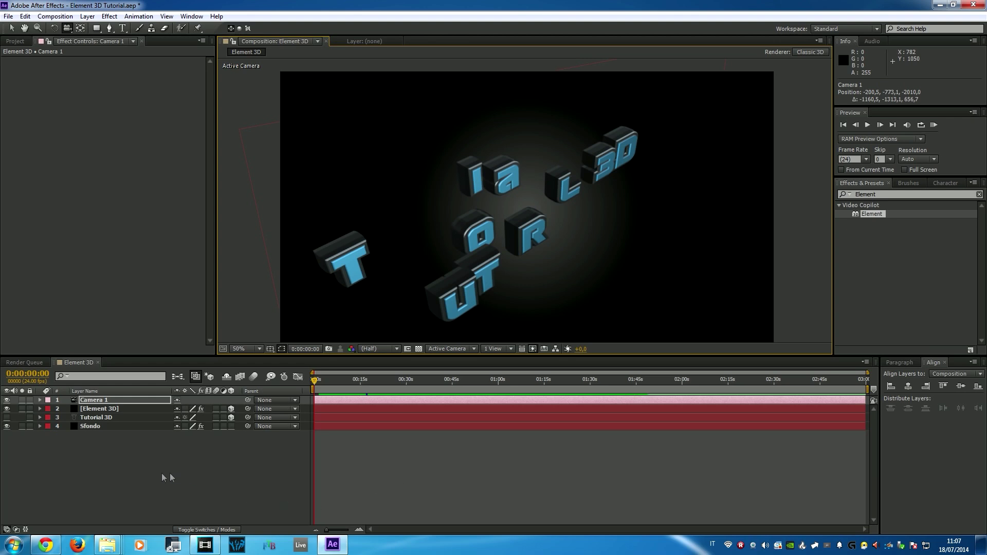
pyautogui.click(39, 399)
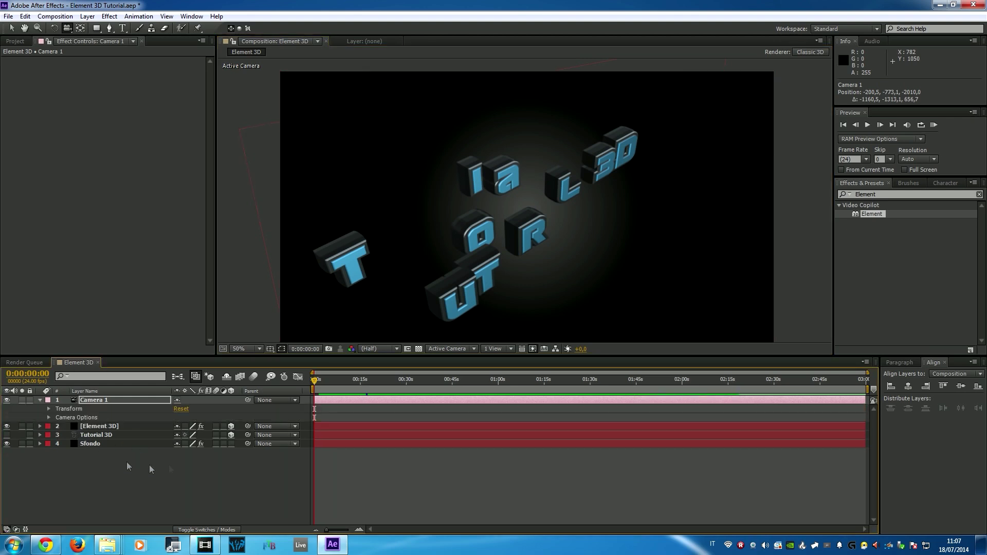
pyautogui.click(181, 409)
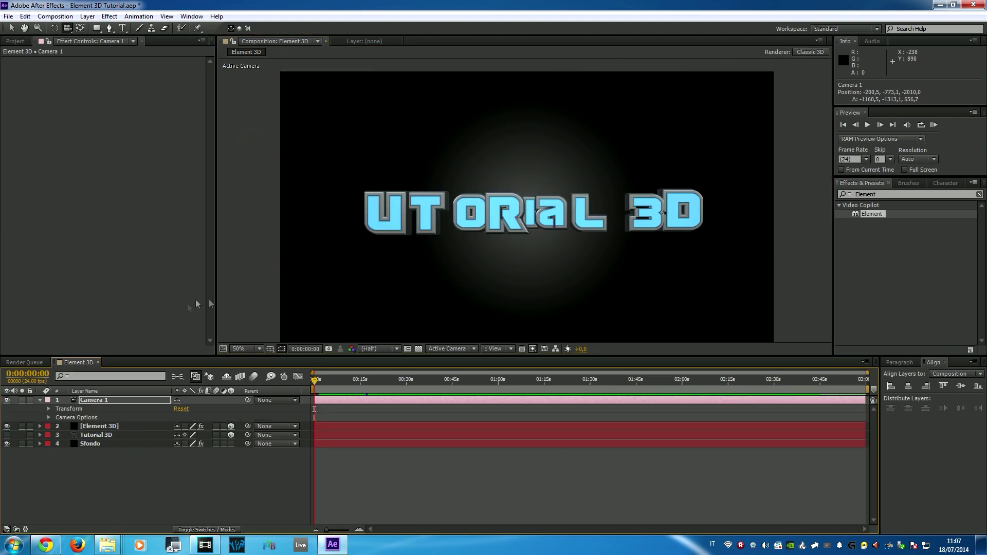
pyautogui.click(93, 426)
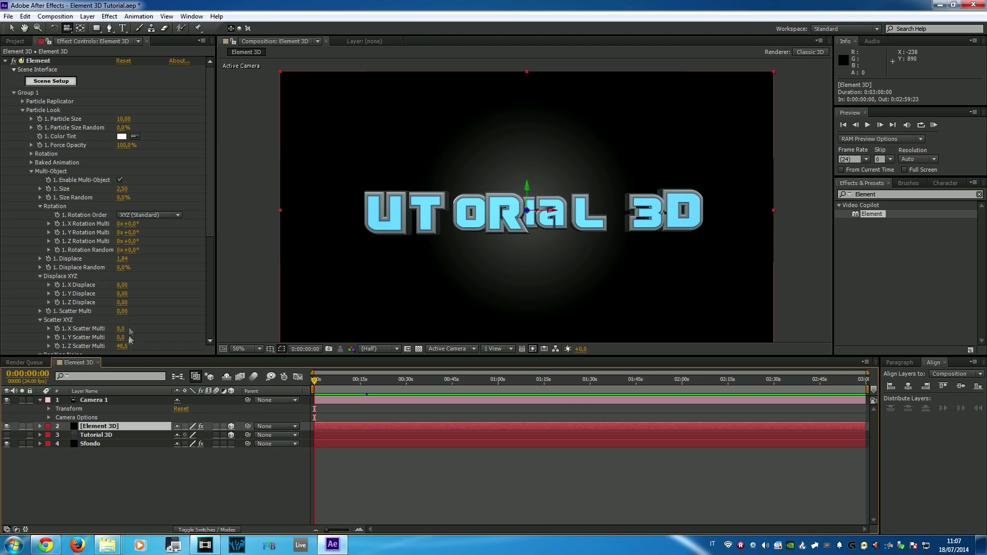
pyautogui.rightClick(136, 346)
pyautogui.click(195, 420)
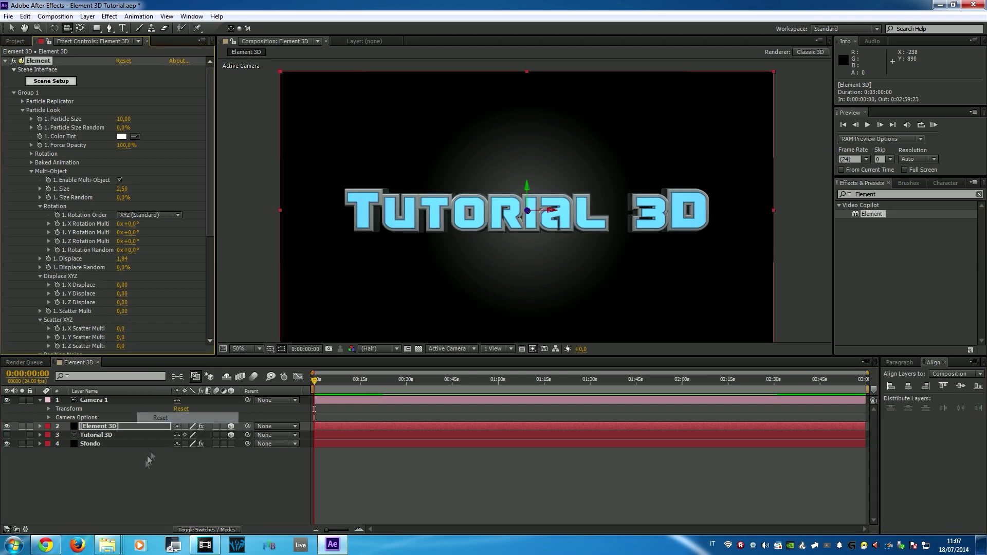
# Try X and Y Scatter Multi values, then reset both to zero.
pyautogui.scroll(-3, 83, 284)
pyautogui.moveTo(121, 286)
pyautogui.mouseDown()
pyautogui.moveTo(478, 295)
pyautogui.moveTo(301, 294)
pyautogui.mouseUp()
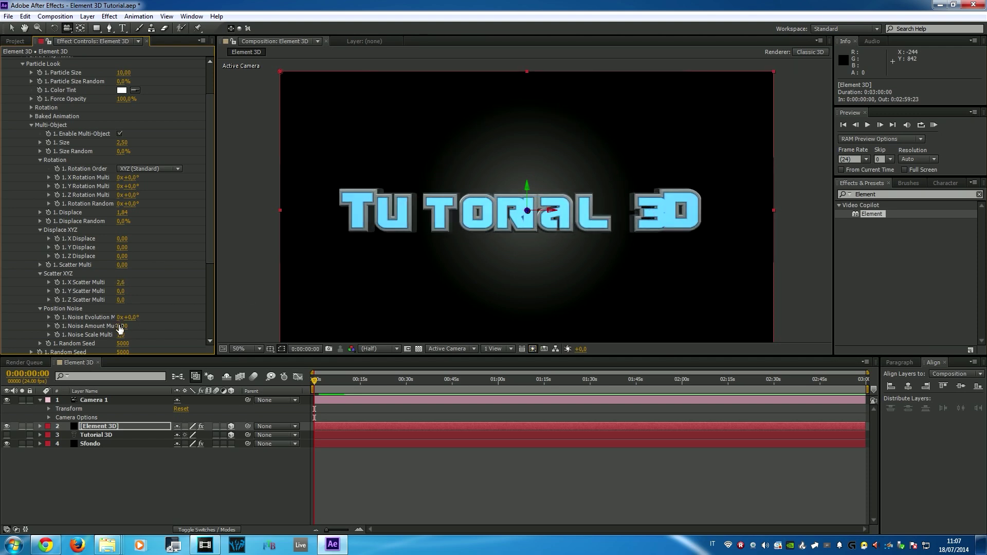
pyautogui.moveTo(121, 292); pyautogui.dragTo(477, 323)
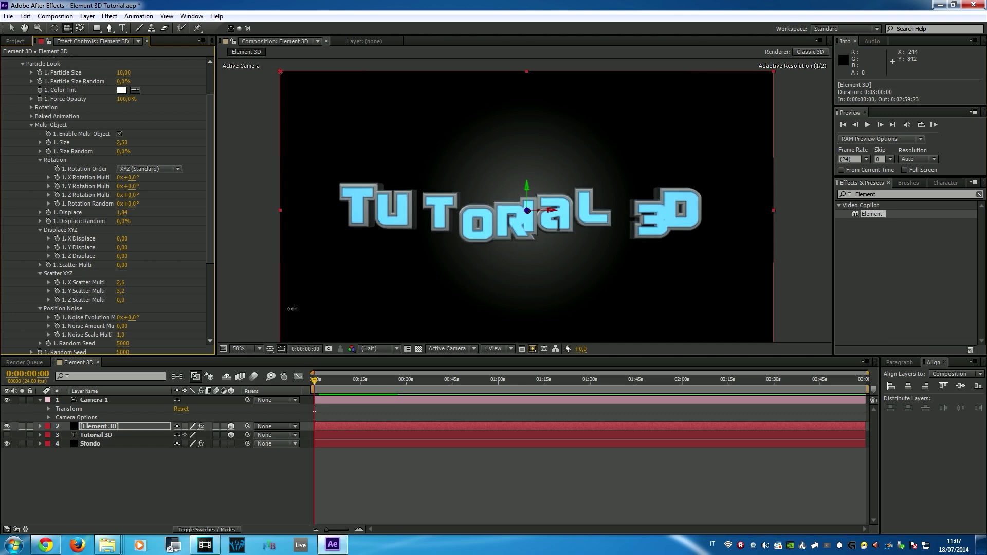
pyautogui.rightClick(129, 291)
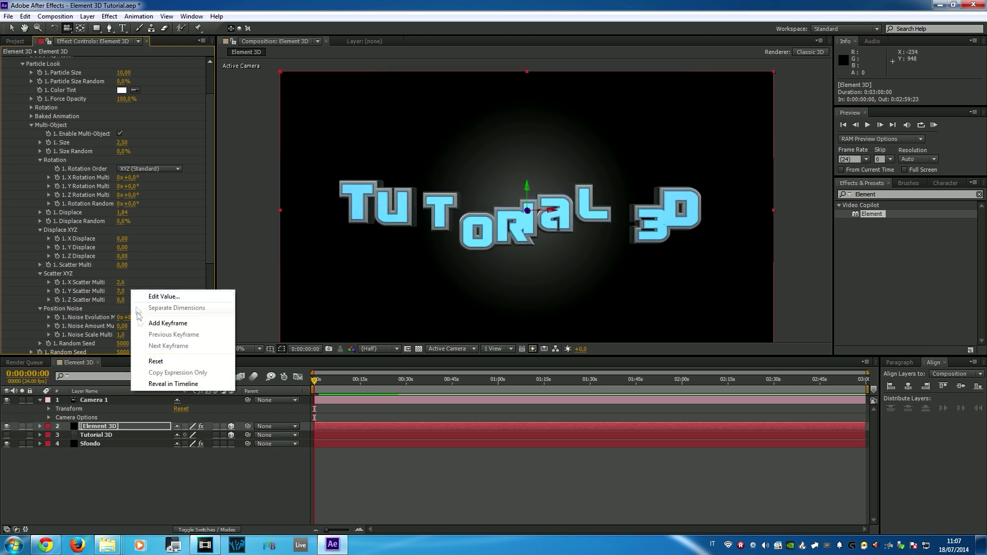
pyautogui.click(151, 360)
pyautogui.rightClick(137, 282)
pyautogui.click(150, 352)
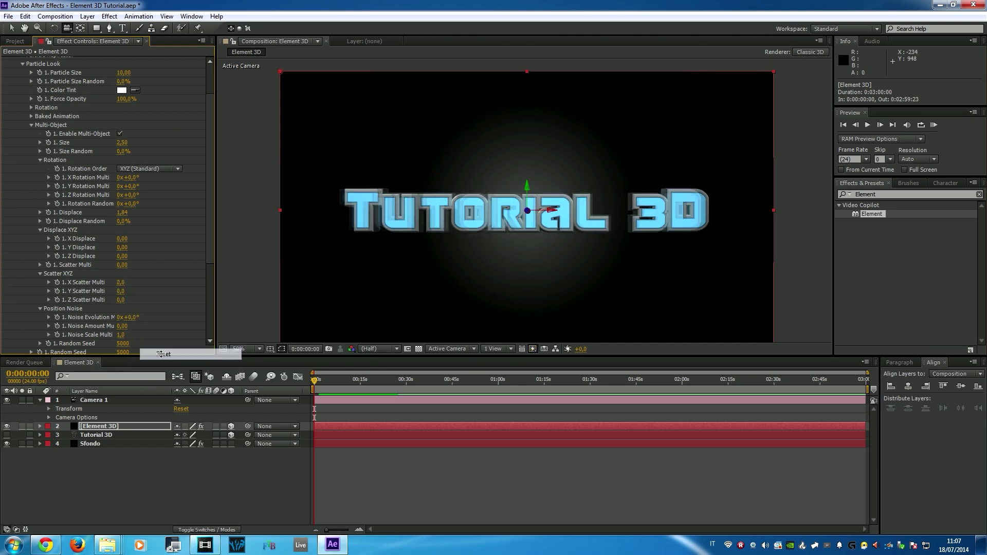
pyautogui.scroll(2, 149, 251)
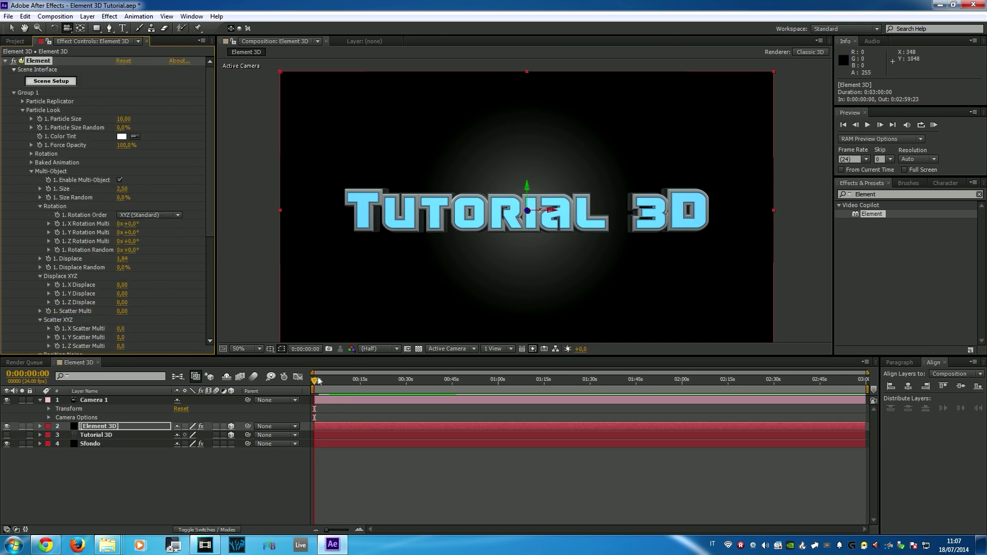
pyautogui.click(299, 381)
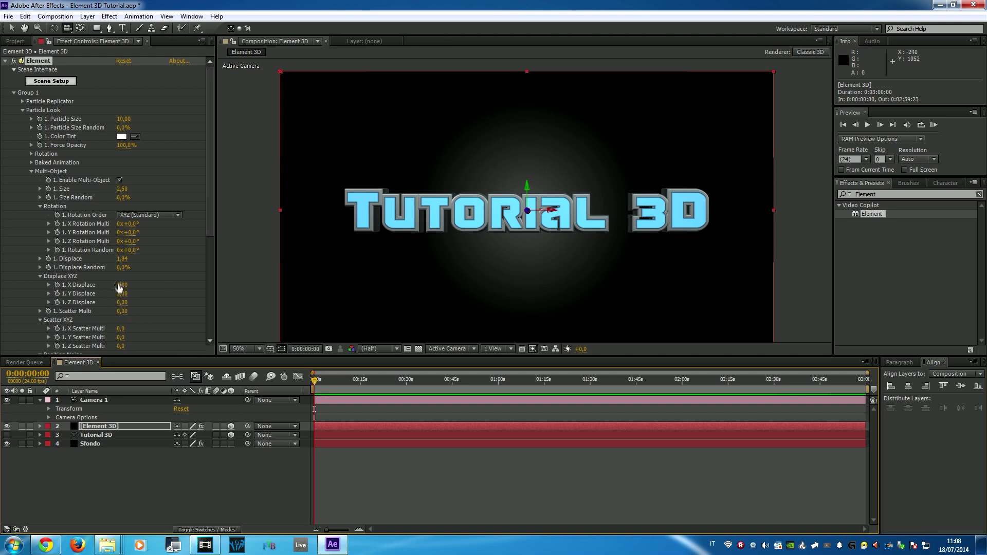
# Spread the letters apart by keying X Displace at 6,00 at the start.
pyautogui.moveTo(166, 287)
pyautogui.mouseDown()
pyautogui.moveTo(195, 298)
pyautogui.moveTo(158, 307)
pyautogui.moveTo(130, 335)
pyautogui.mouseUp()
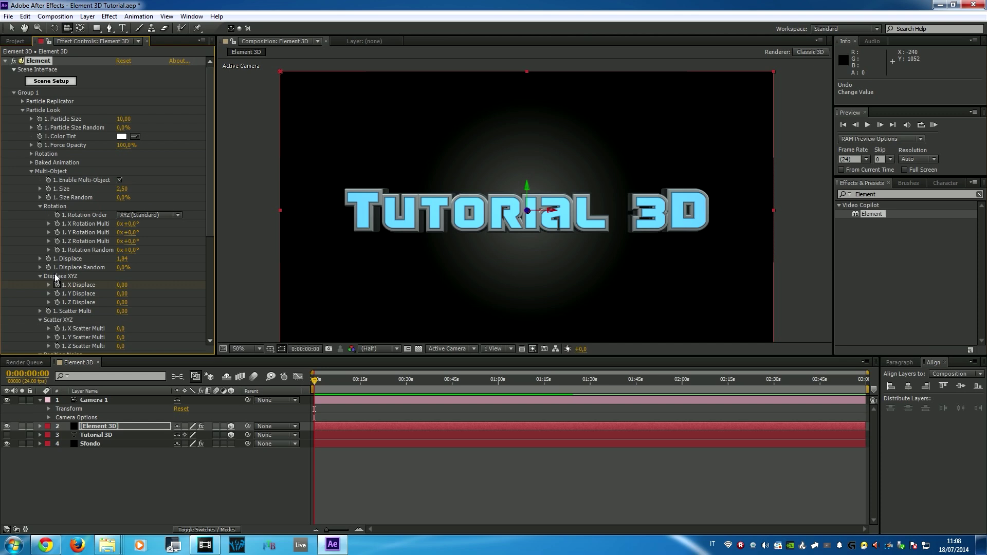
pyautogui.moveTo(122, 285); pyautogui.dragTo(402, 271)
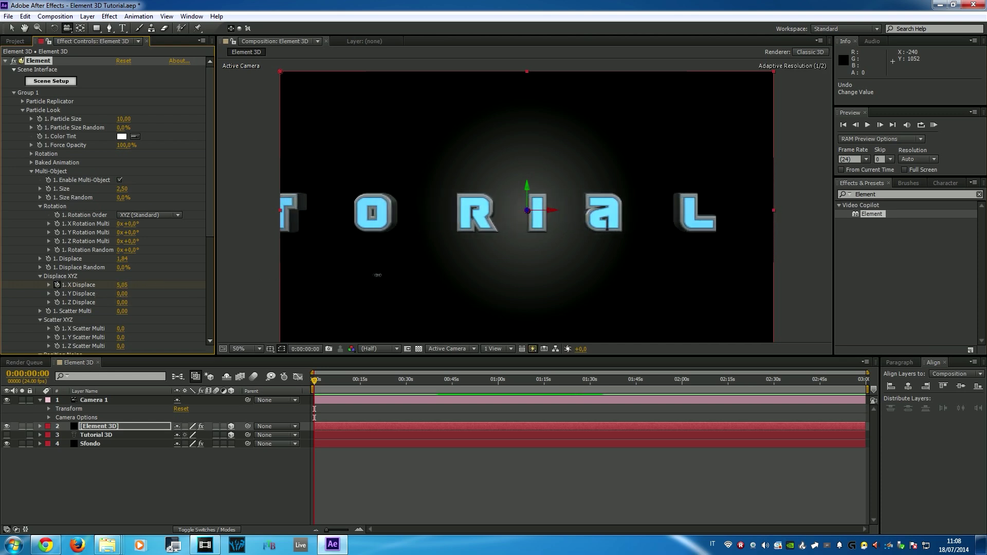
pyautogui.click(125, 284)
pyautogui.write('6')
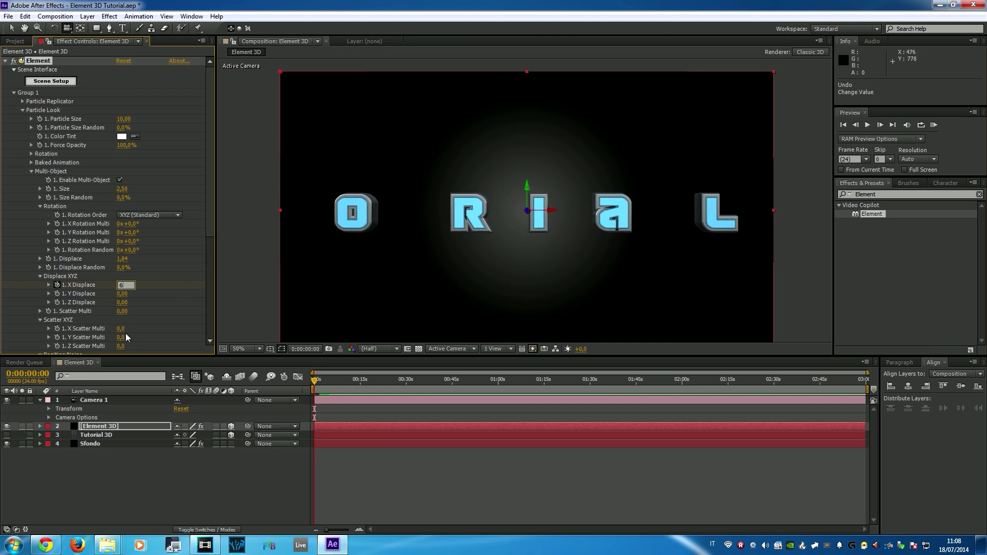
pyautogui.press('Return')
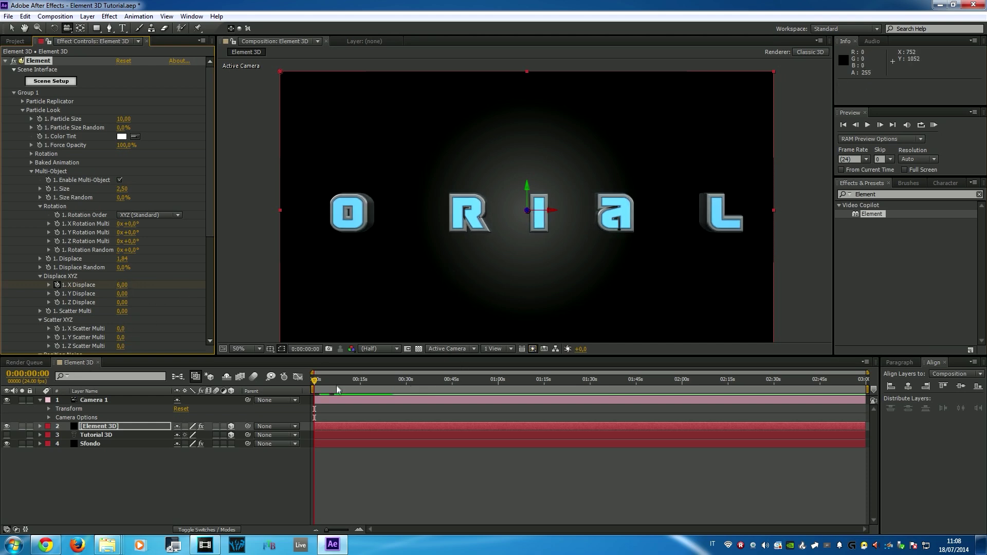
# Set X Displace to 0,00 at 0:00:04:00 so the letters regroup, then scrub back to 0:00:01:07.
pyautogui.moveTo(867, 372); pyautogui.dragTo(376, 372)
pyautogui.click(427, 380)
pyautogui.press('pageup')
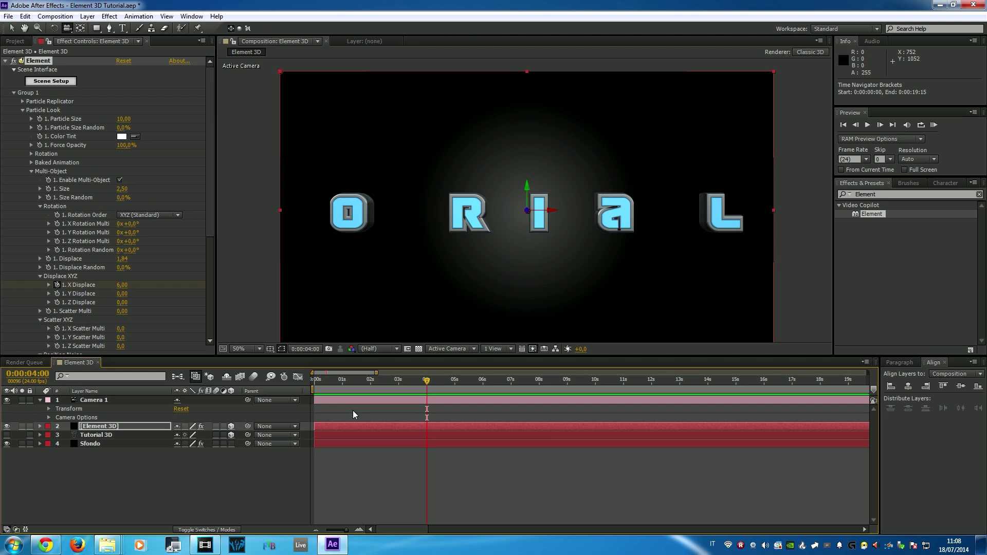
pyautogui.click(124, 285)
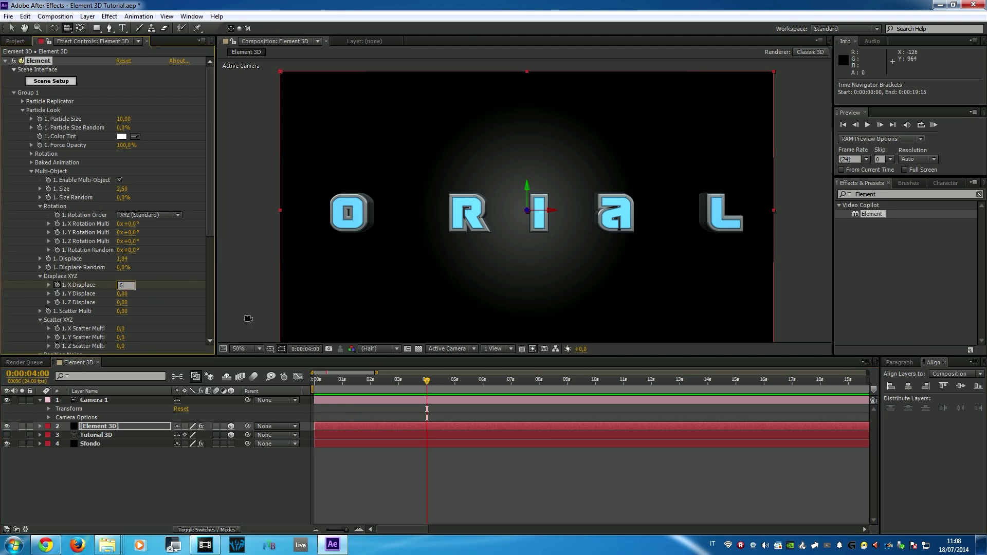
pyautogui.write('0')
pyautogui.press('Return')
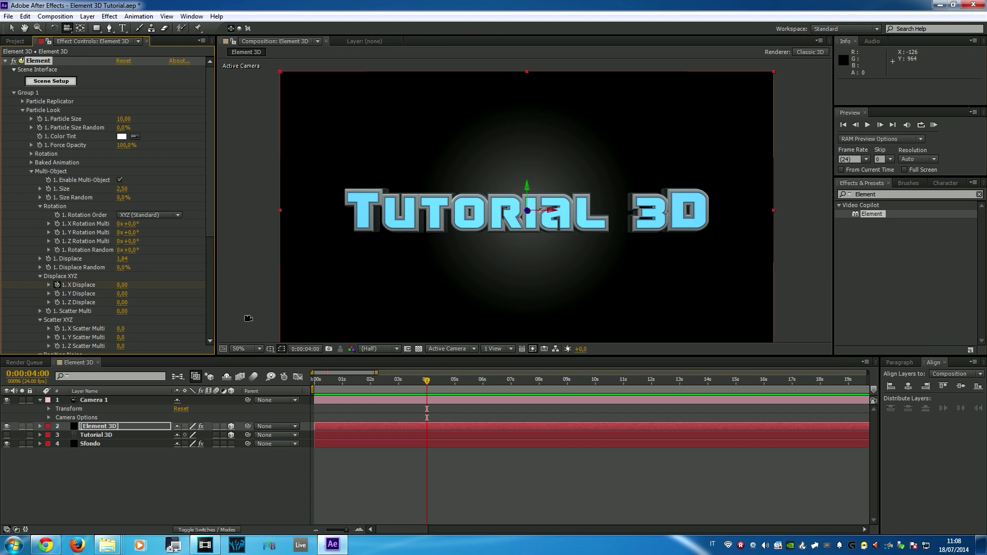
pyautogui.moveTo(427, 382)
pyautogui.mouseDown()
pyautogui.moveTo(339, 384)
pyautogui.moveTo(418, 383)
pyautogui.mouseUp()
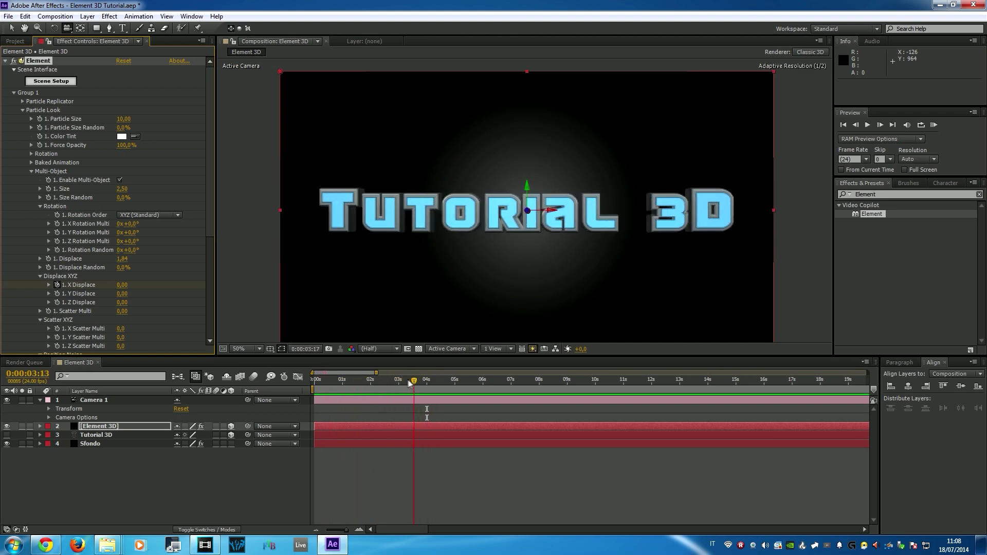
pyautogui.moveTo(418, 383); pyautogui.dragTo(351, 380)
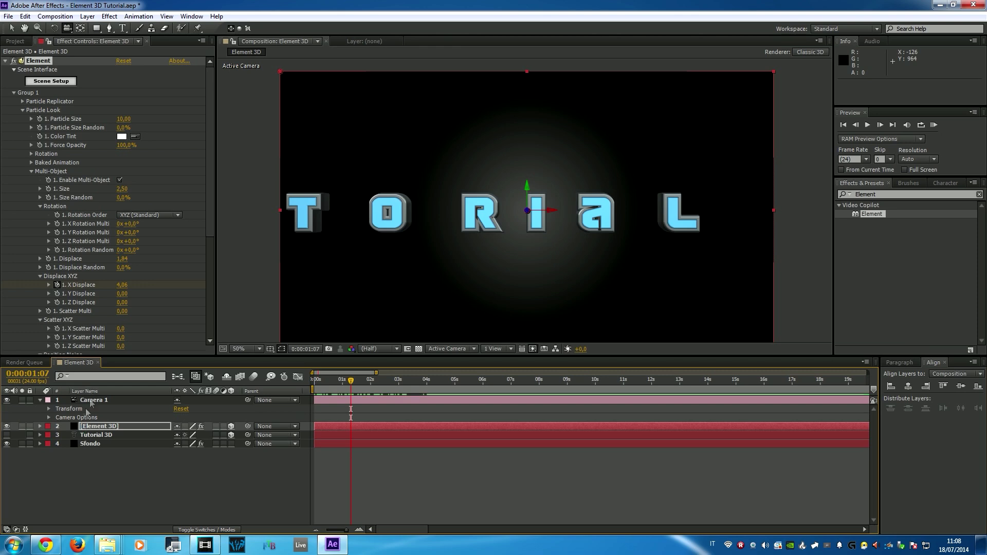
pyautogui.click(39, 401)
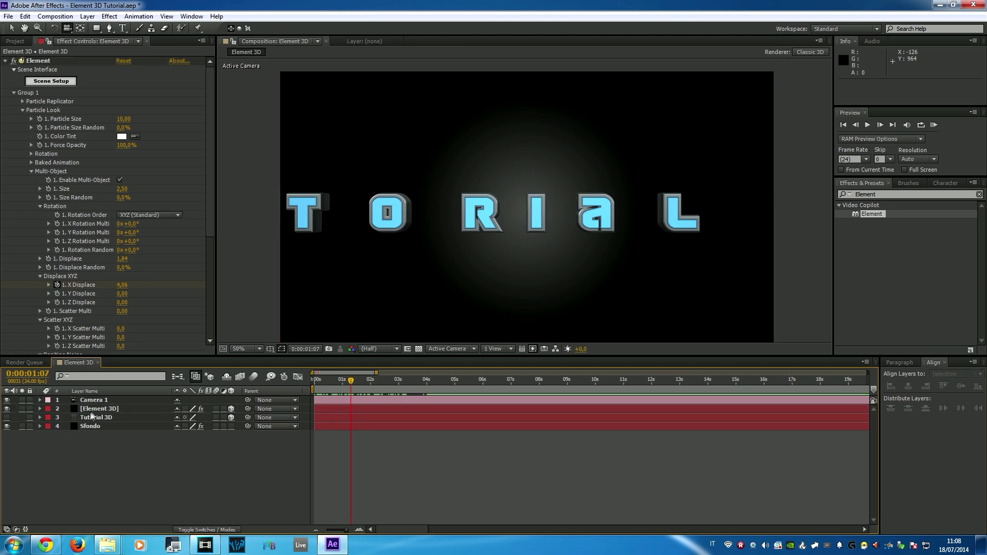
# Select both X Displace keyframes on the Element 3D layer and apply Easy Ease with F9.
pyautogui.click(40, 409)
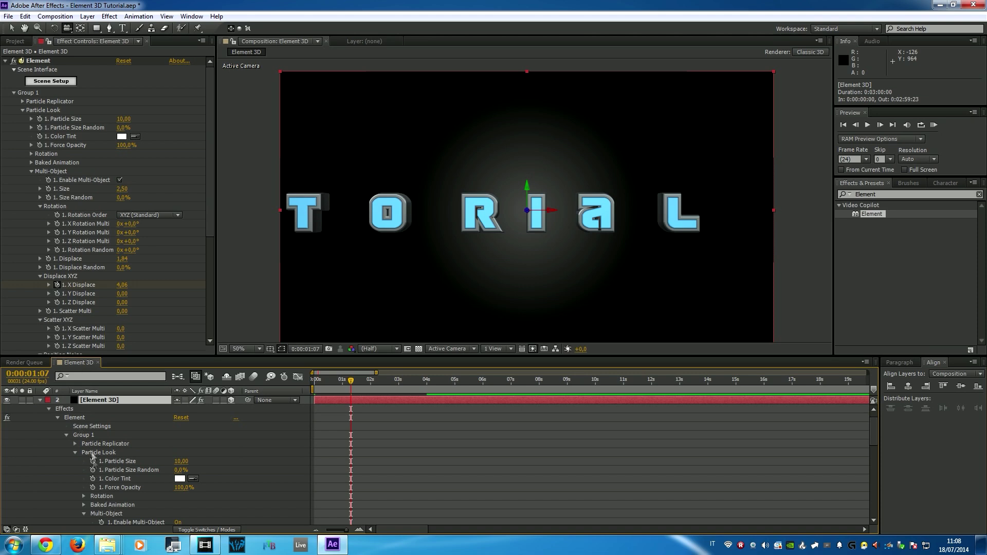
pyautogui.click(99, 455)
pyautogui.scroll(-2, 99, 455)
pyautogui.scroll(-2, 99, 457)
pyautogui.scroll(-1, 100, 458)
pyautogui.scroll(-1, 100, 457)
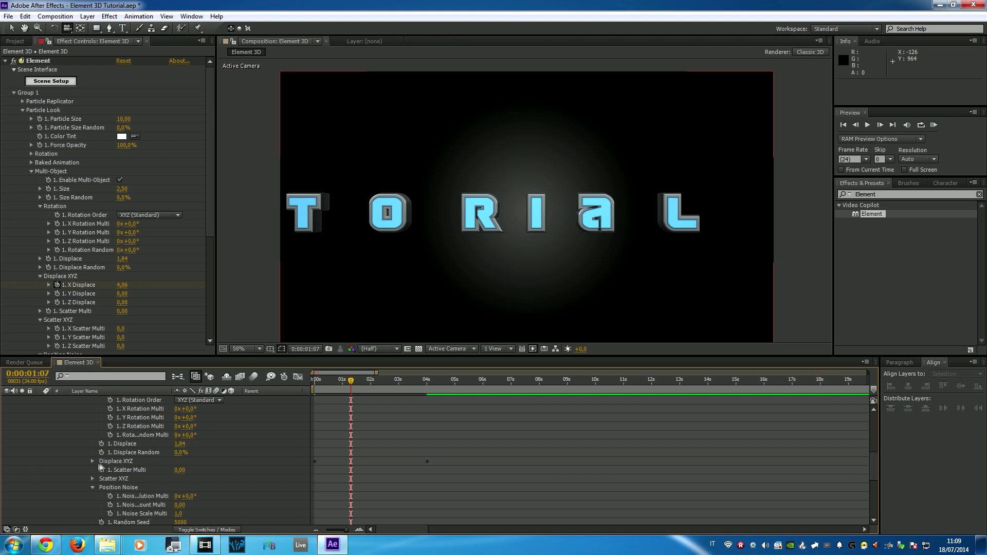
pyautogui.click(92, 462)
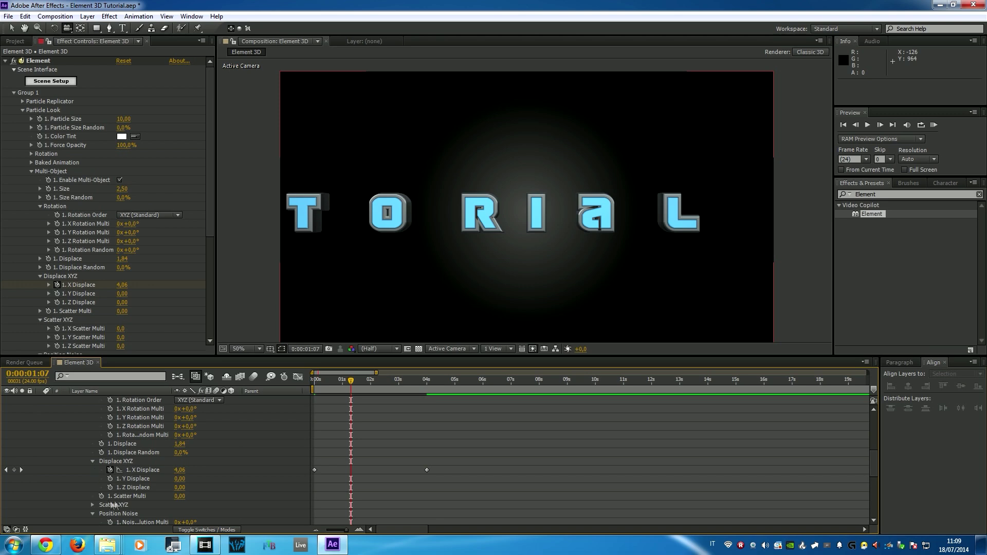
pyautogui.moveTo(438, 463); pyautogui.dragTo(304, 475)
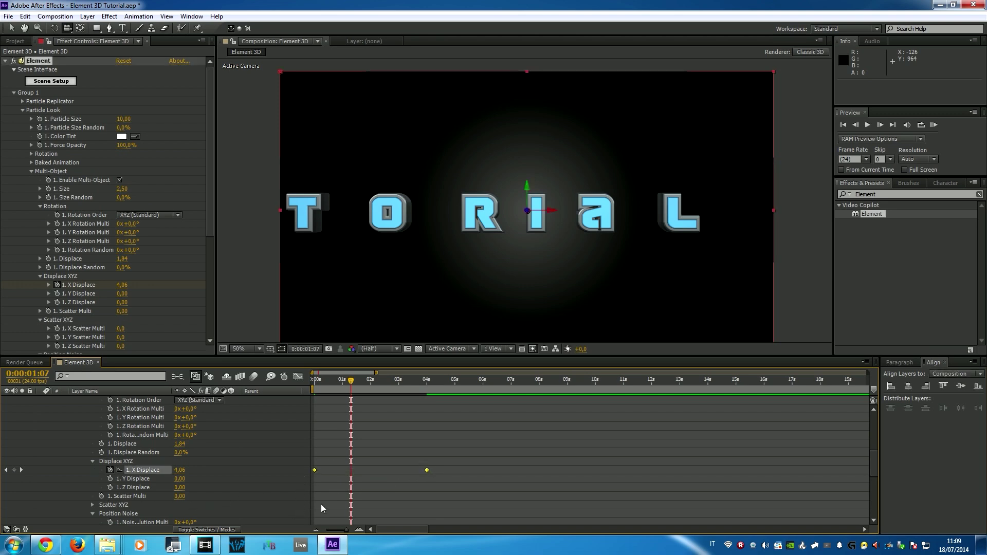
pyautogui.press('F9')
# Preview the eased motion, undo the ease, then reapply it and return to the first frame.
pyautogui.moveTo(325, 383)
pyautogui.mouseDown()
pyautogui.moveTo(423, 380)
pyautogui.moveTo(413, 377)
pyautogui.mouseUp()
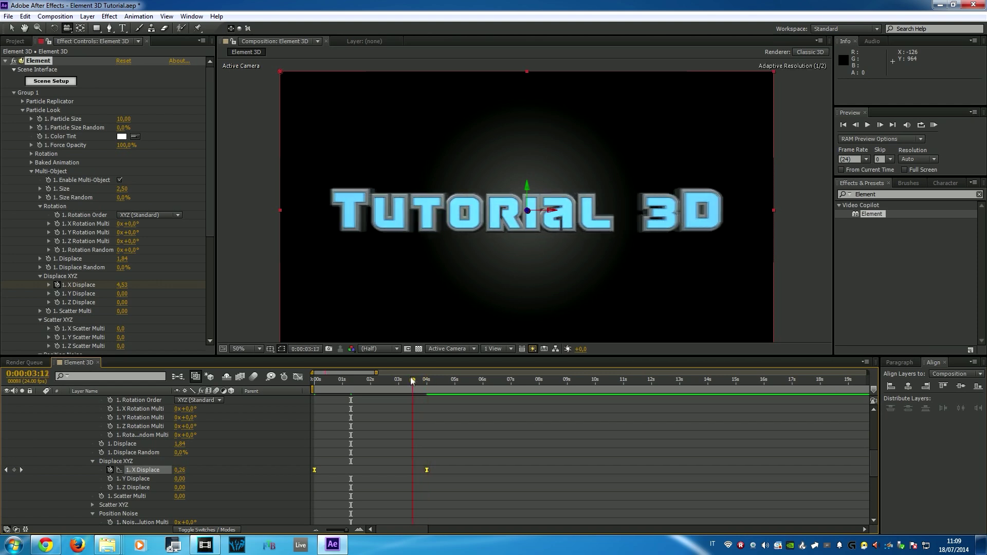
pyautogui.click(350, 380)
pyautogui.hotkey('ctrl', 'z')
pyautogui.moveTo(391, 383)
pyautogui.mouseDown()
pyautogui.moveTo(428, 379)
pyautogui.moveTo(416, 383)
pyautogui.mouseUp()
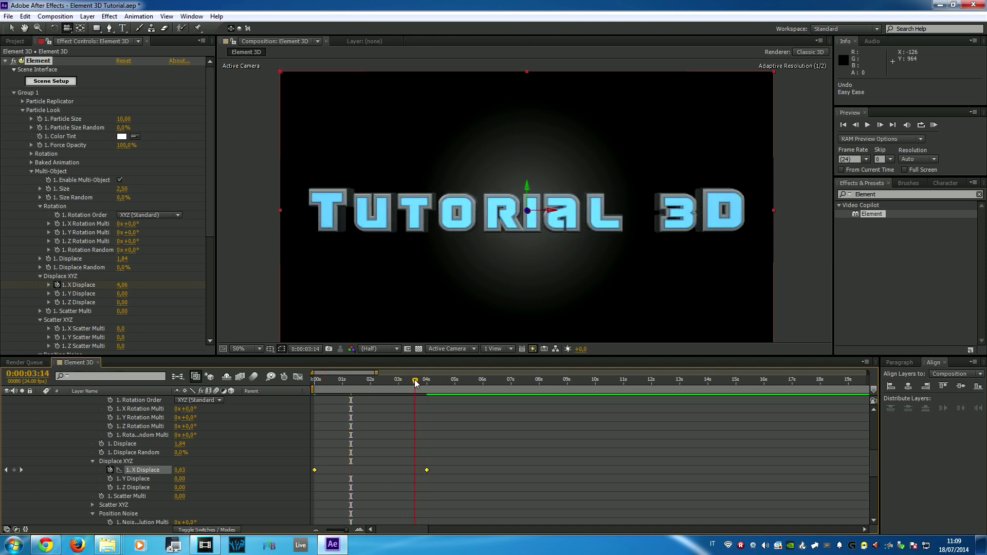
pyautogui.press('F9')
pyautogui.press('Home')
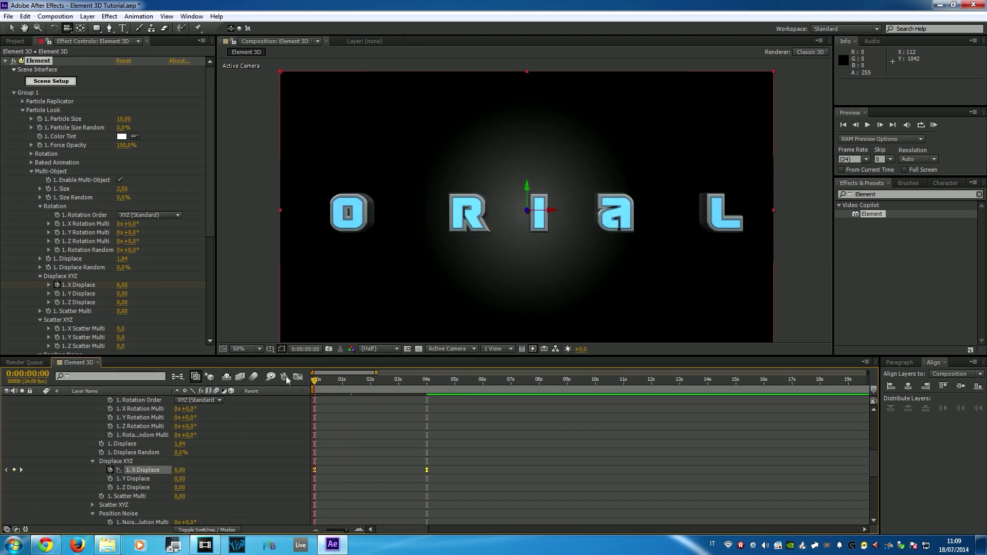
# Apply Easy Ease from the 4-second keyframe's Keyframe Assistant menu, preview, and open Element 3D.avi.
pyautogui.rightClick(427, 470)
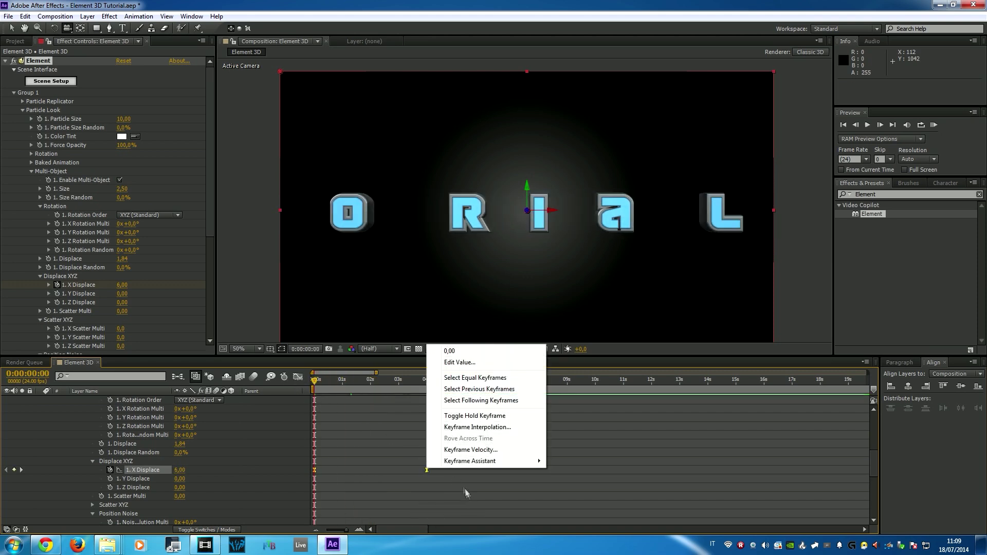
pyautogui.moveTo(495, 462)
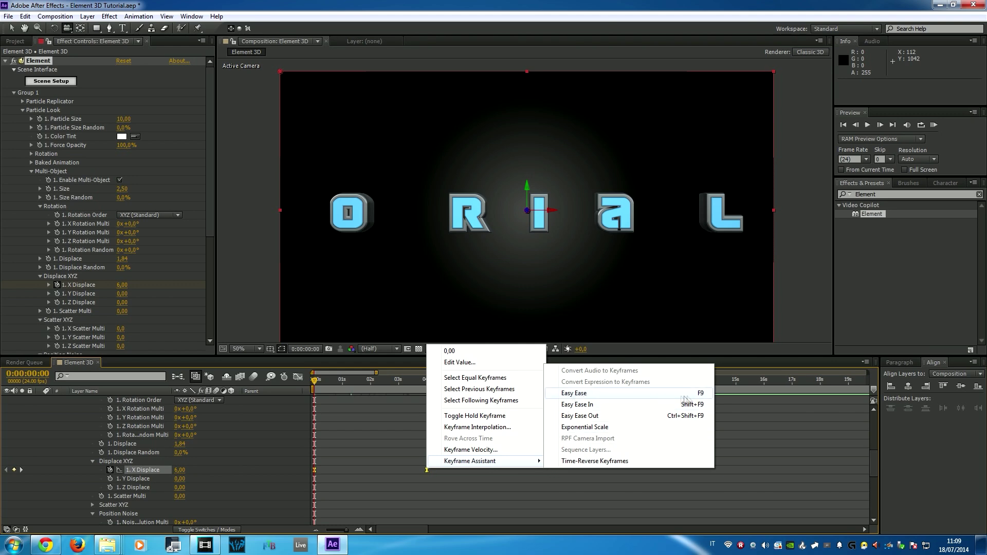
pyautogui.click(701, 394)
pyautogui.scroll(10, 175, 454)
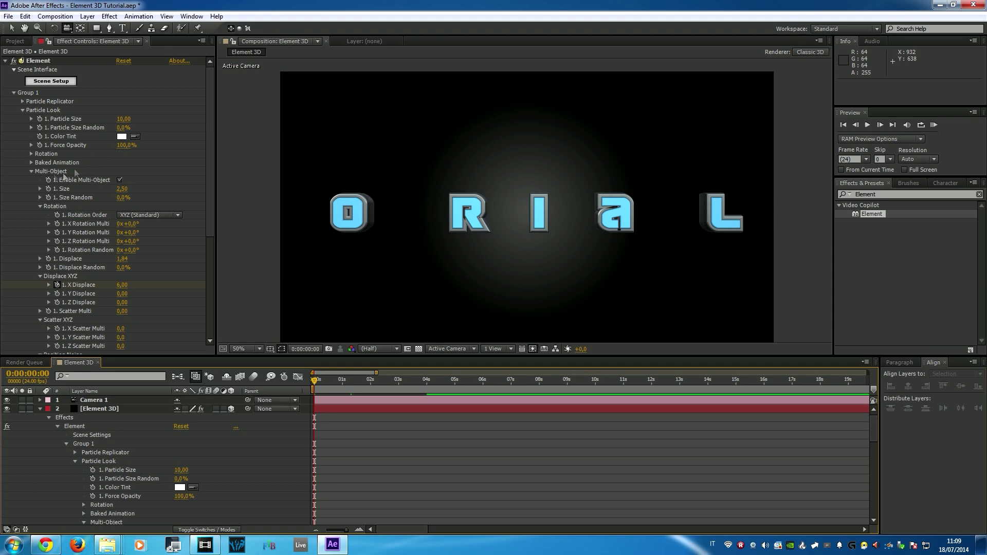
pyautogui.click(327, 381)
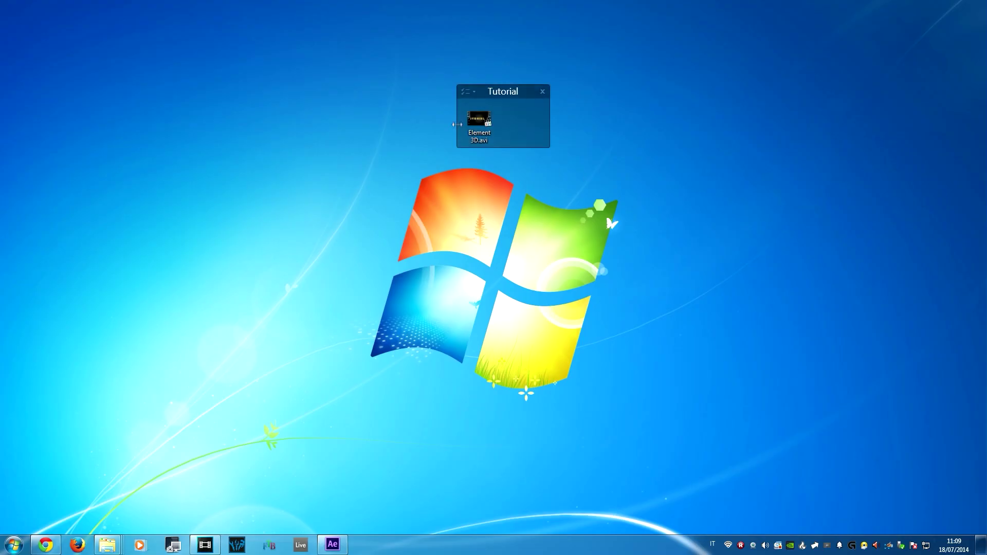
pyautogui.doubleClick(478, 119)
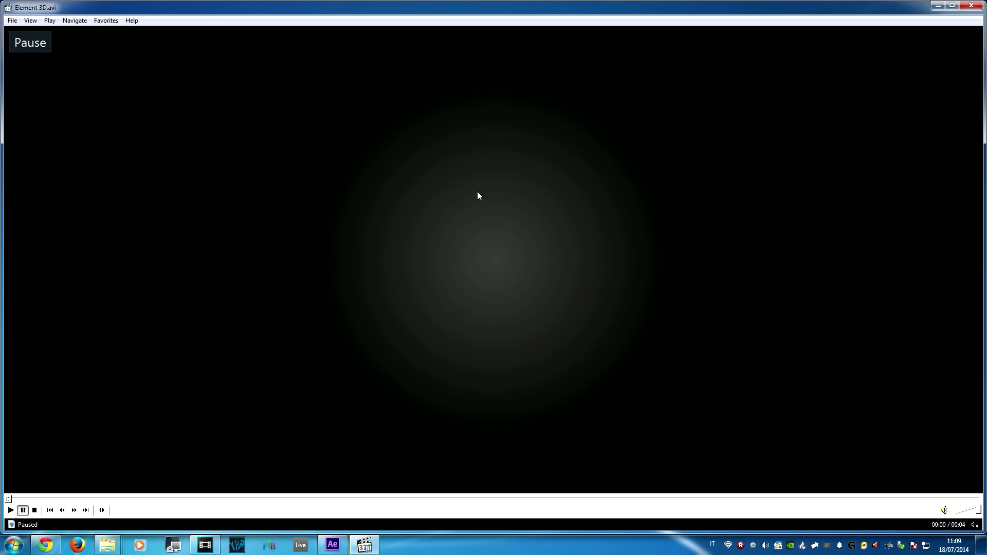
# Play, pause and restart Element 3D.avi to review it, then close the player and return to After Effects.
pyautogui.click(471, 232)
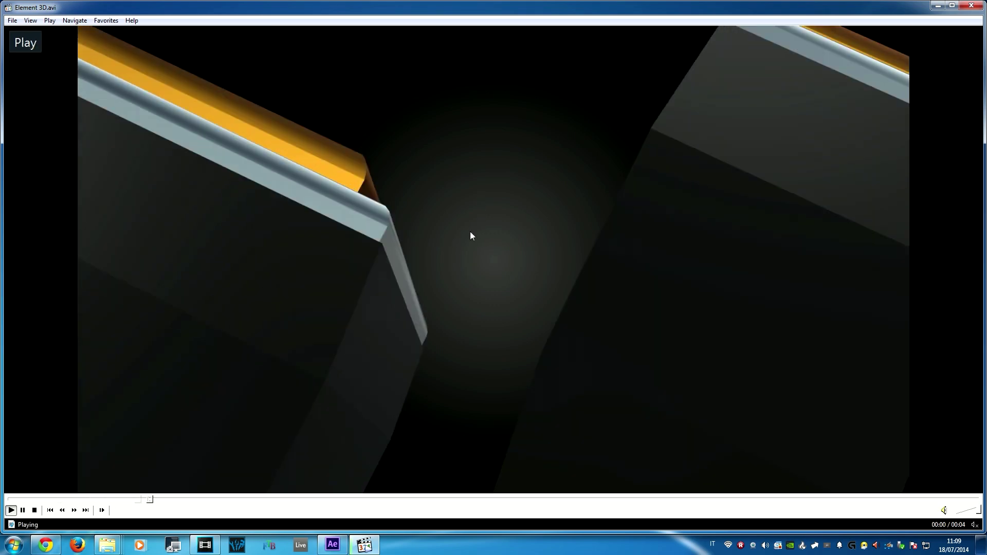
pyautogui.click(470, 232)
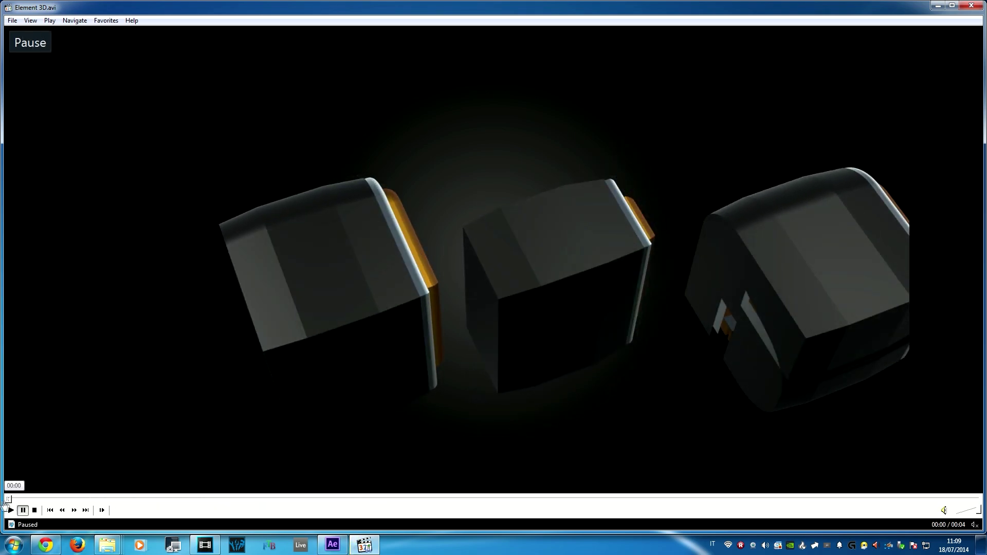
pyautogui.click(11, 498)
pyautogui.click(356, 336)
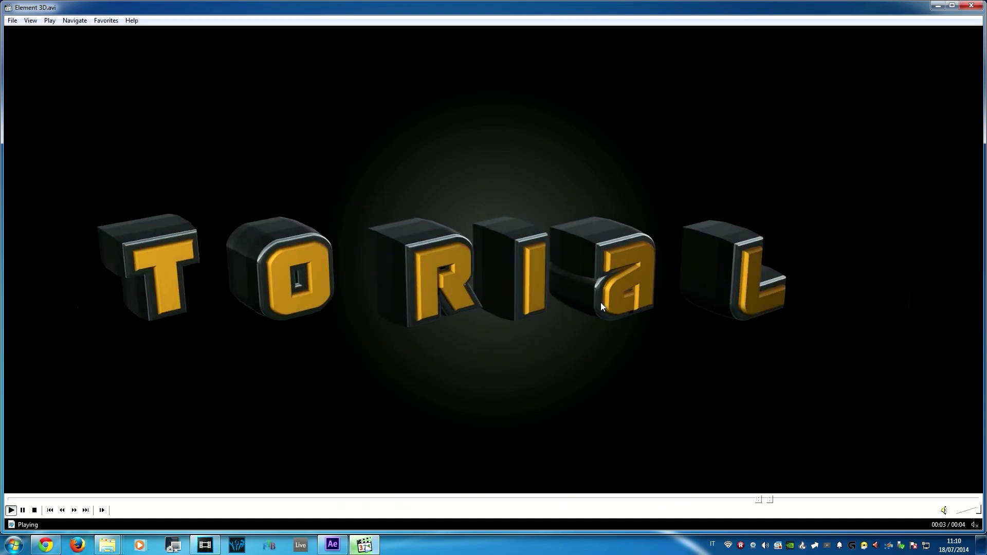
pyautogui.click(11, 499)
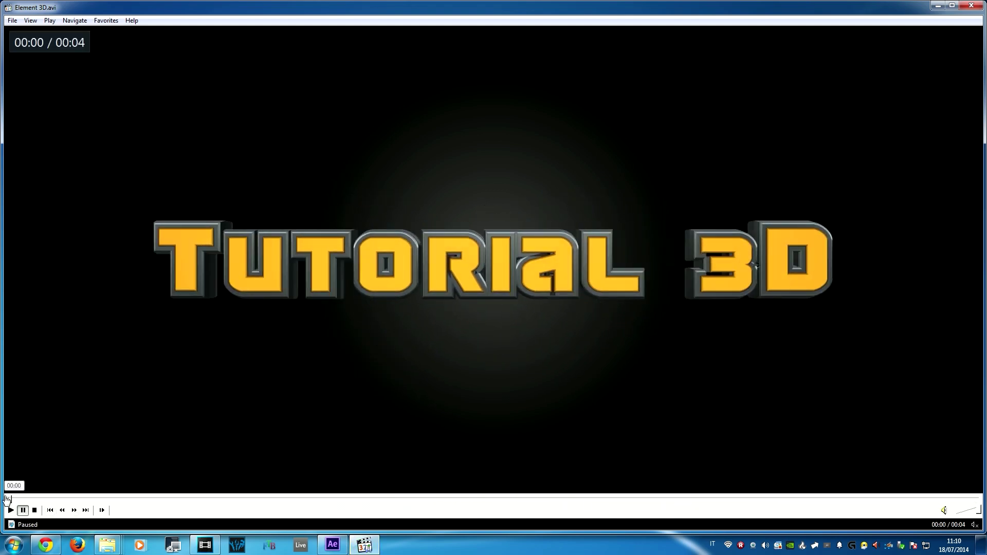
pyautogui.click(256, 417)
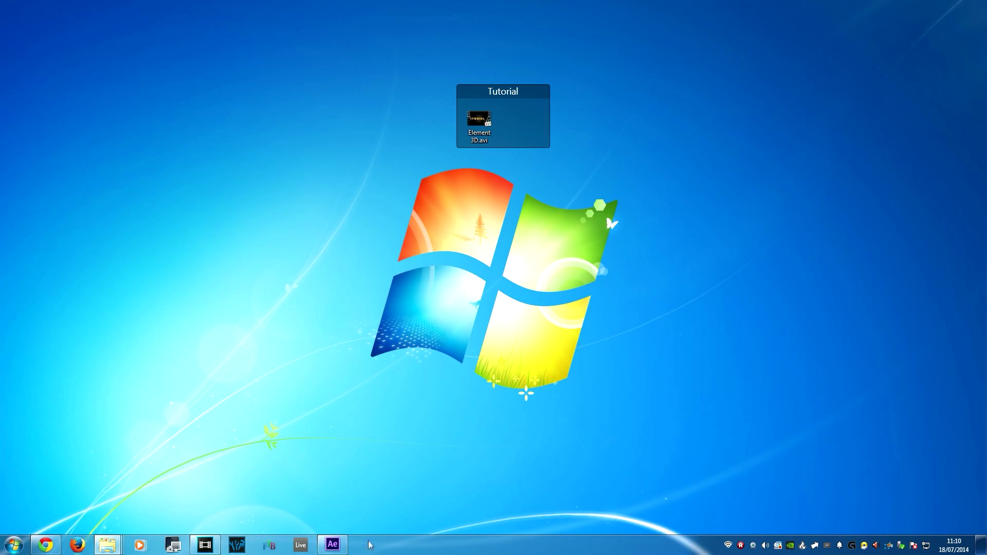
pyautogui.click(333, 544)
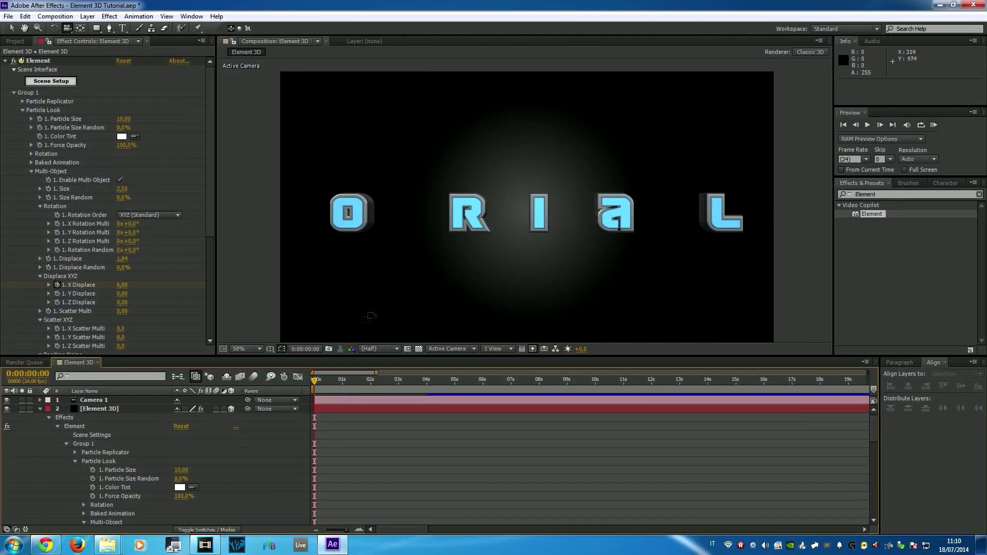
# Collapse the layer and Particle Look, expand Particle Replicator, and select its Position XY property.
pyautogui.click(39, 409)
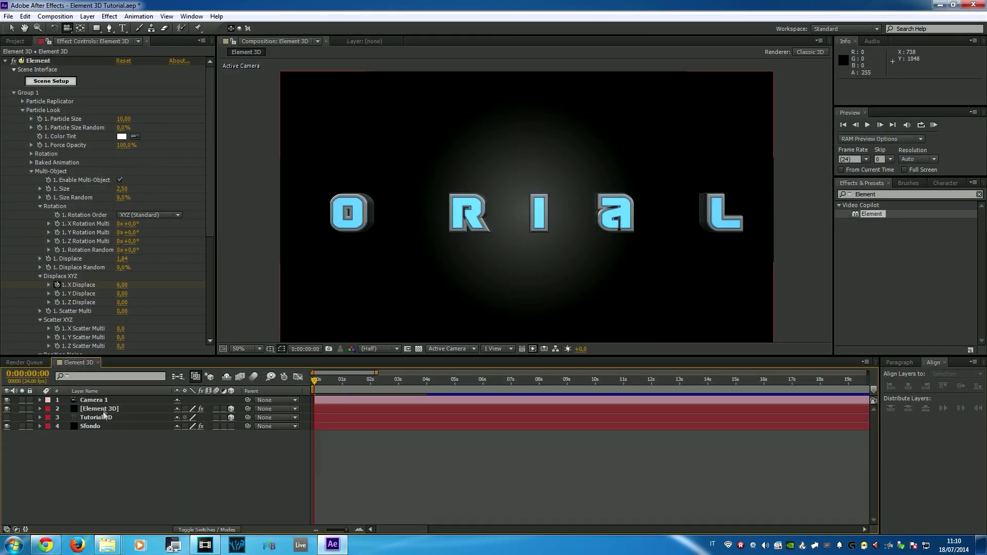
pyautogui.click(38, 102)
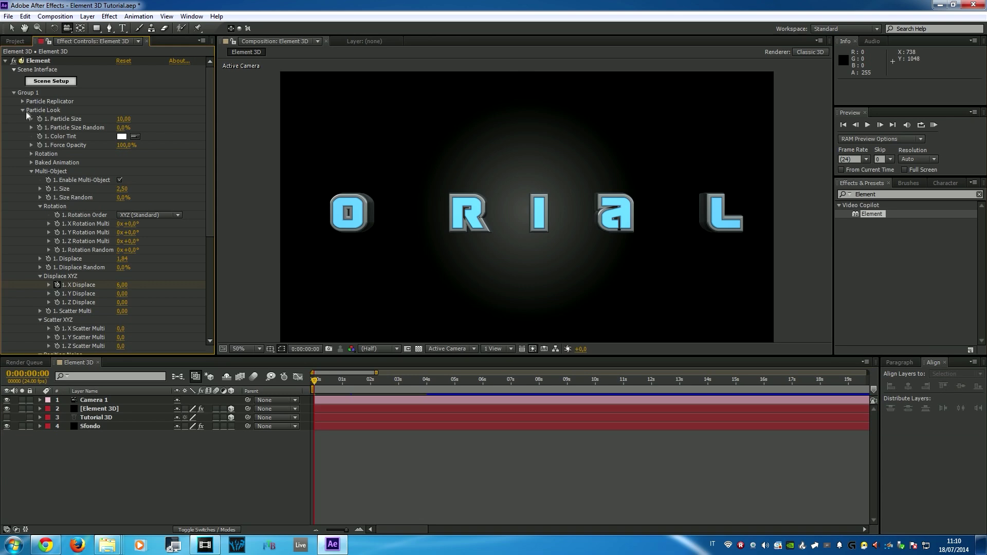
pyautogui.click(23, 111)
pyautogui.click(22, 101)
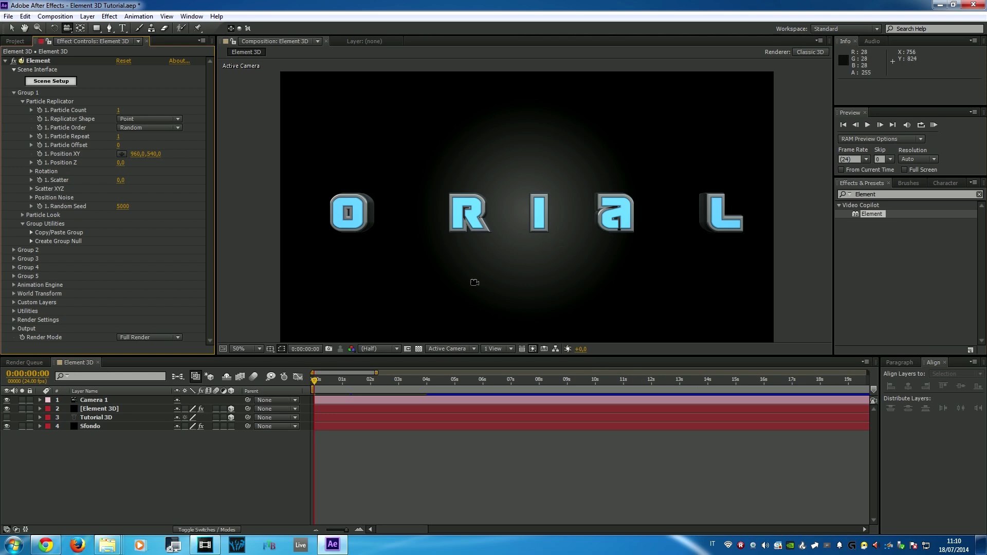
pyautogui.click(11, 28)
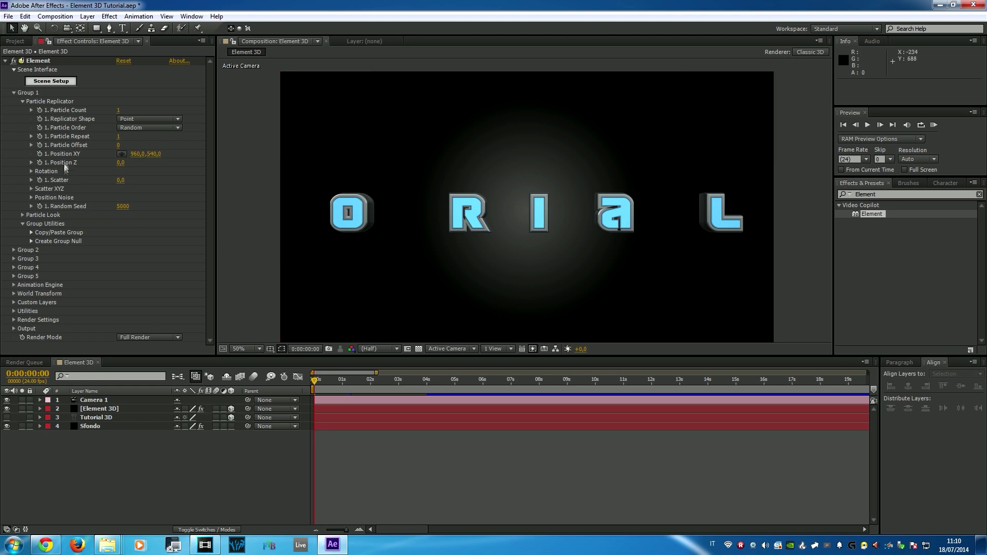
pyautogui.click(40, 154)
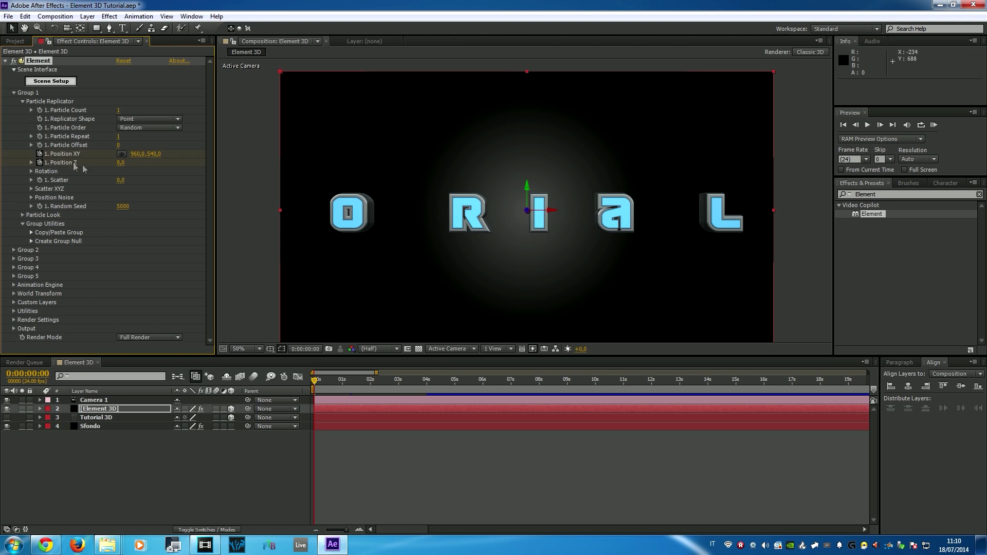
pyautogui.moveTo(122, 163)
pyautogui.mouseDown()
pyautogui.moveTo(111, 178)
pyautogui.moveTo(31, 208)
pyautogui.mouseUp()
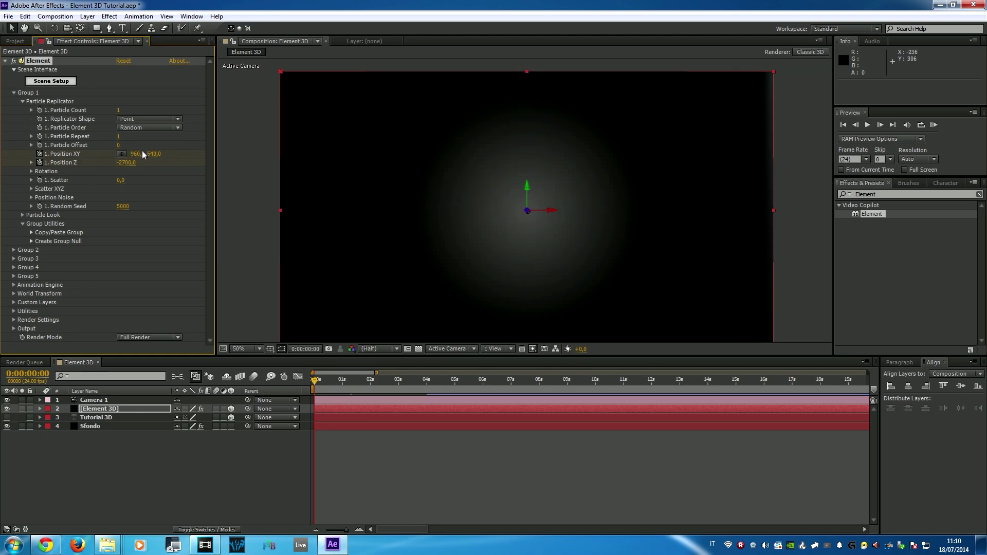
pyautogui.moveTo(143, 154); pyautogui.dragTo(171, 168)
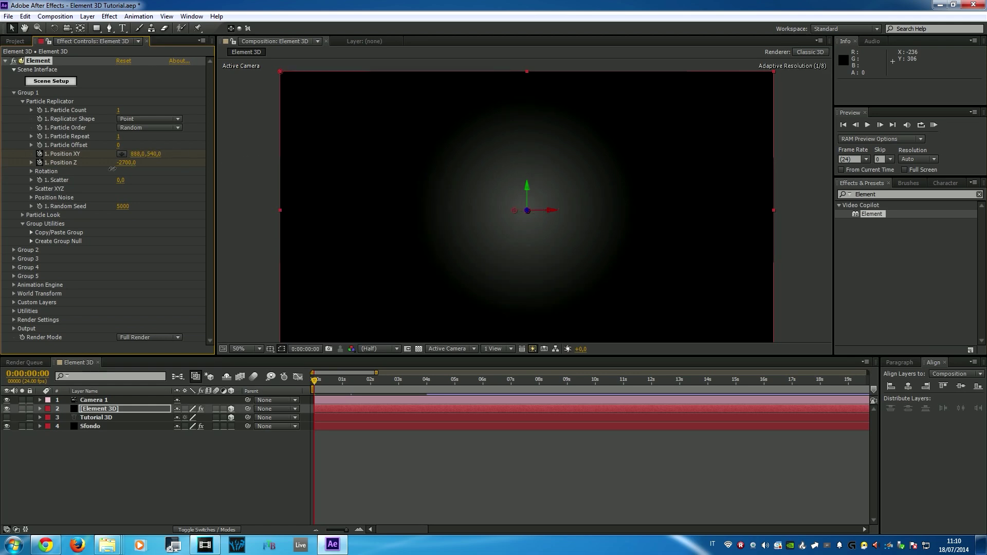
pyautogui.moveTo(124, 161)
pyautogui.mouseDown()
pyautogui.moveTo(213, 163)
pyautogui.moveTo(159, 171)
pyautogui.mouseUp()
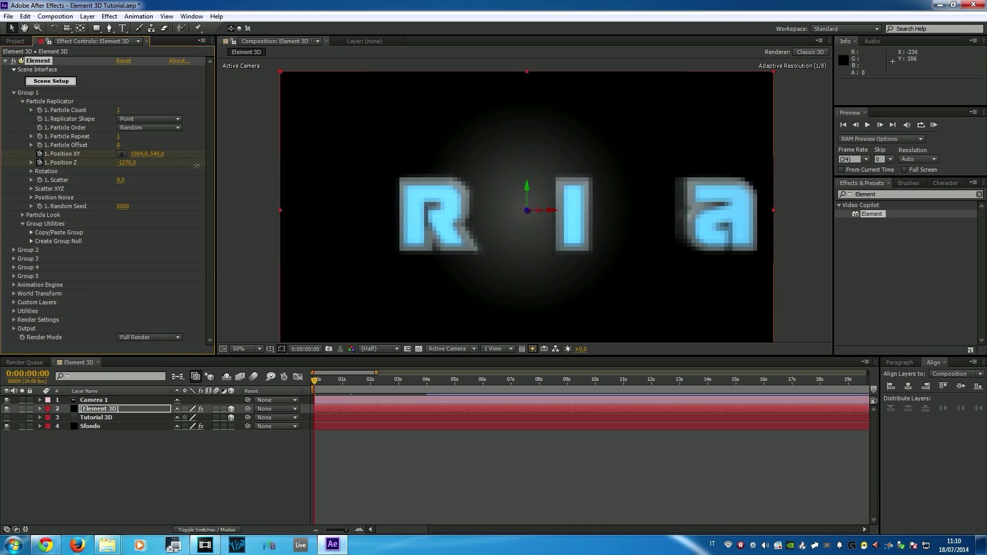
pyautogui.moveTo(149, 174)
pyautogui.mouseDown()
pyautogui.moveTo(167, 152)
pyautogui.moveTo(153, 153)
pyautogui.moveTo(209, 153)
pyautogui.mouseUp()
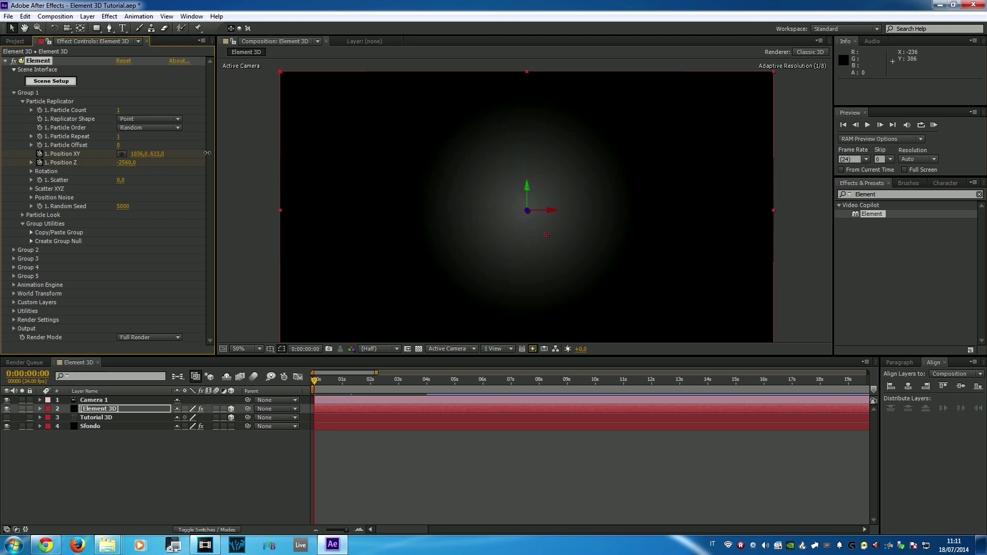
pyautogui.hotkey('ctrl', 'z')
pyautogui.hotkey('ctrl', 'z')
pyautogui.moveTo(125, 163); pyautogui.dragTo(135, 168)
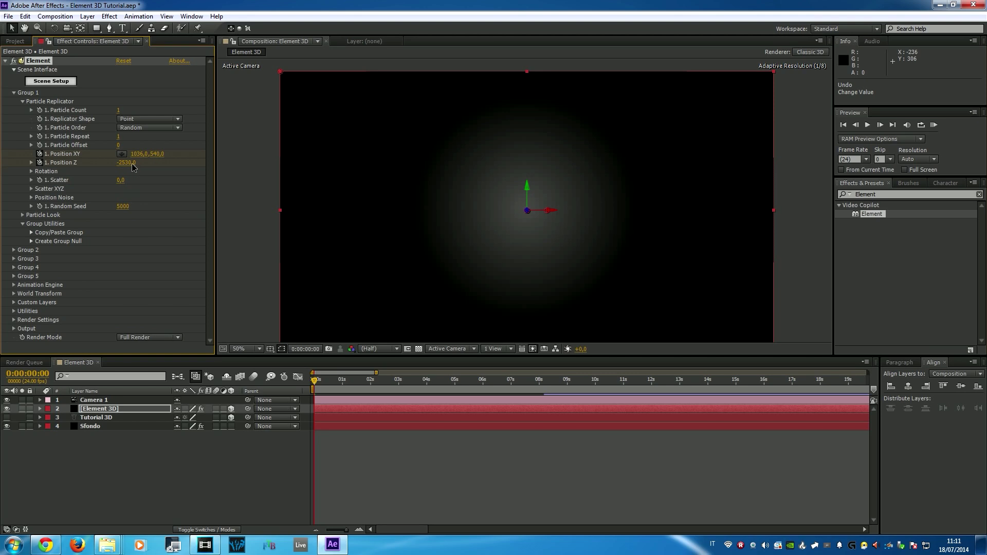
pyautogui.click(426, 380)
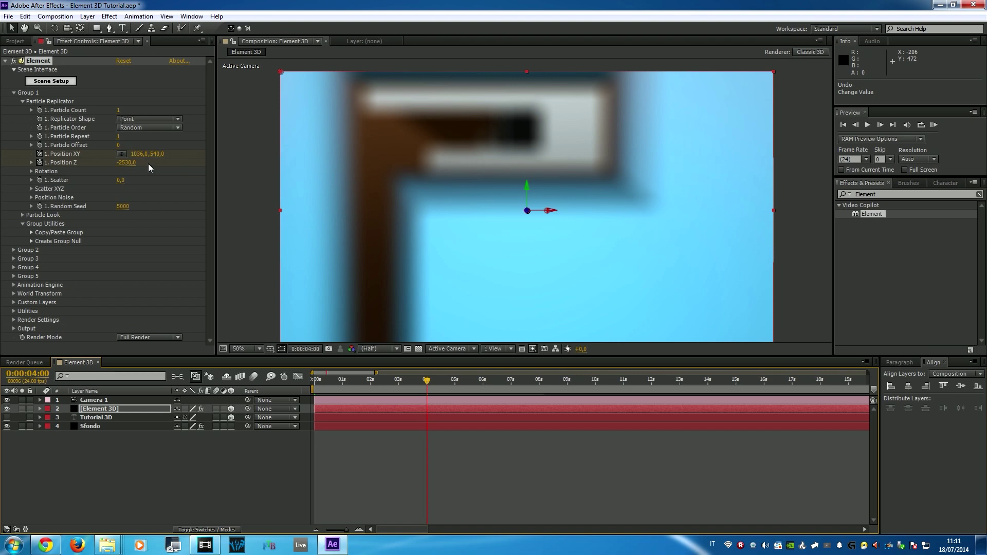
pyautogui.click(148, 163)
pyautogui.click(558, 318)
pyautogui.rightClick(175, 163)
pyautogui.click(203, 234)
pyautogui.rightClick(180, 155)
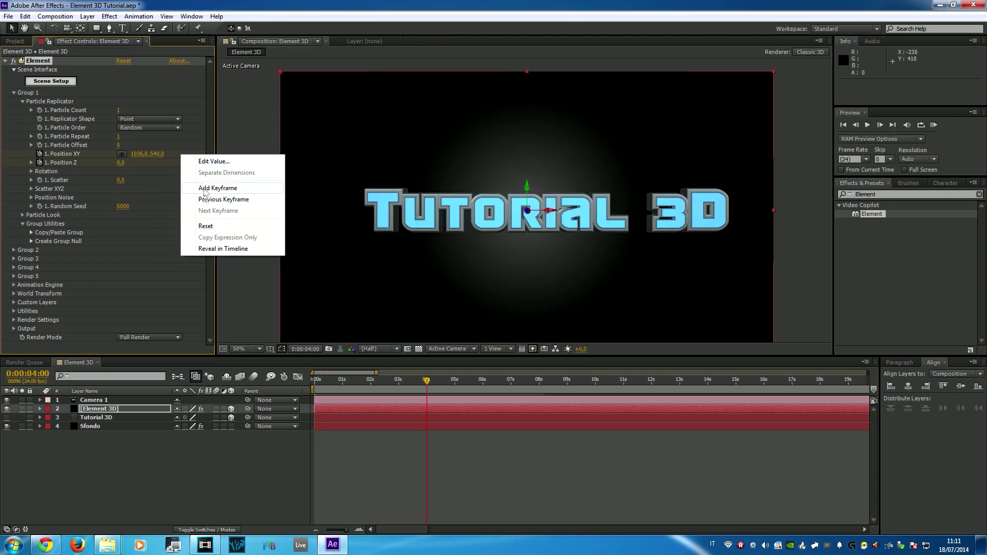
pyautogui.click(205, 227)
pyautogui.moveTo(324, 380)
pyautogui.mouseDown()
pyautogui.moveTo(409, 366)
pyautogui.moveTo(325, 368)
pyautogui.mouseUp()
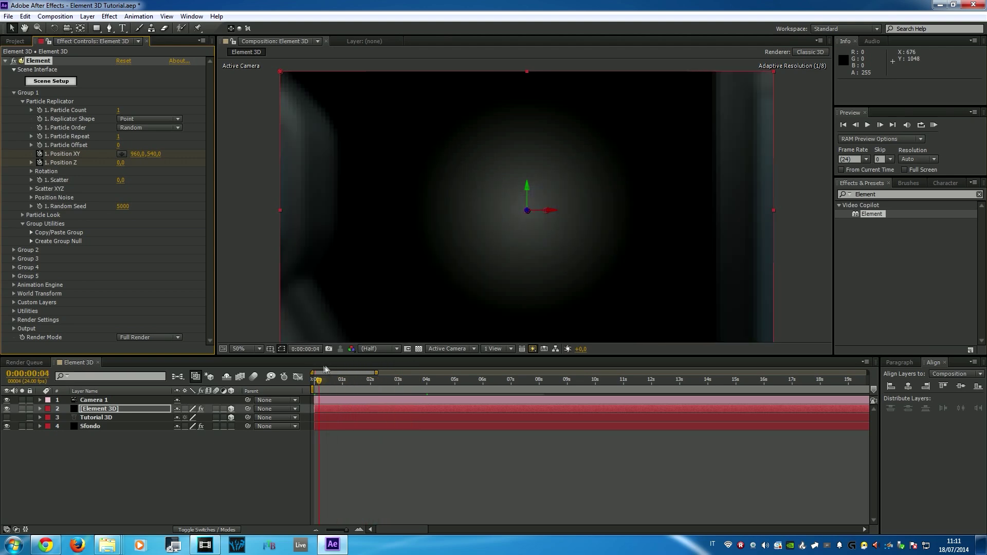
pyautogui.press('super+d')
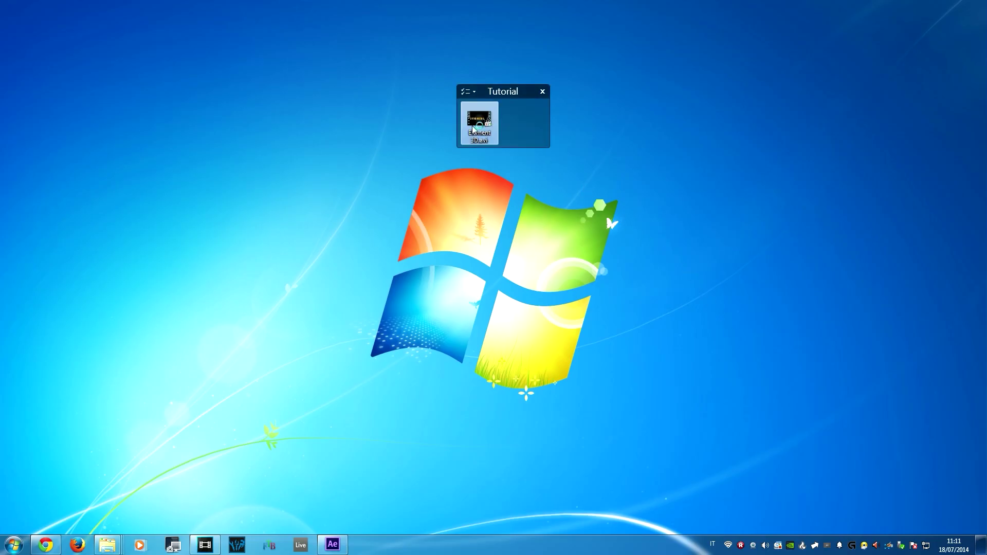
pyautogui.doubleClick(474, 129)
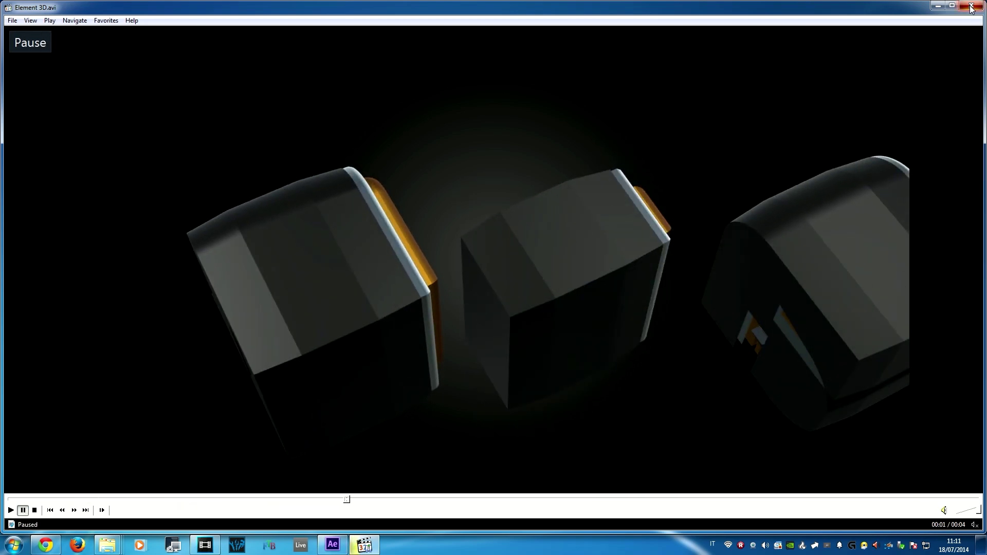
pyautogui.click(971, 5)
pyautogui.click(332, 544)
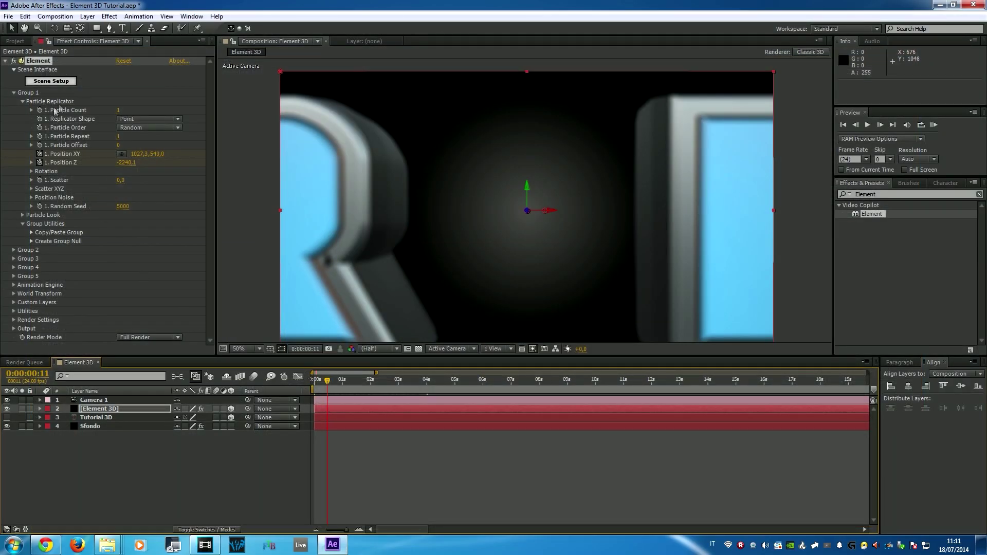
# Swap Particle Replicator for the Particle Look settings and move to a frame showing the full title.
pyautogui.click(23, 102)
pyautogui.click(22, 110)
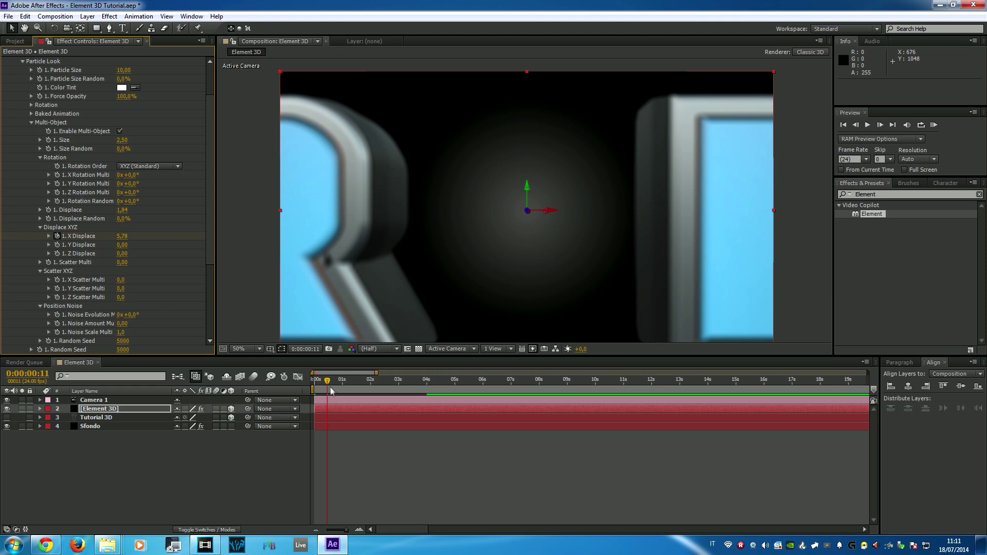
pyautogui.moveTo(332, 391); pyautogui.dragTo(420, 379)
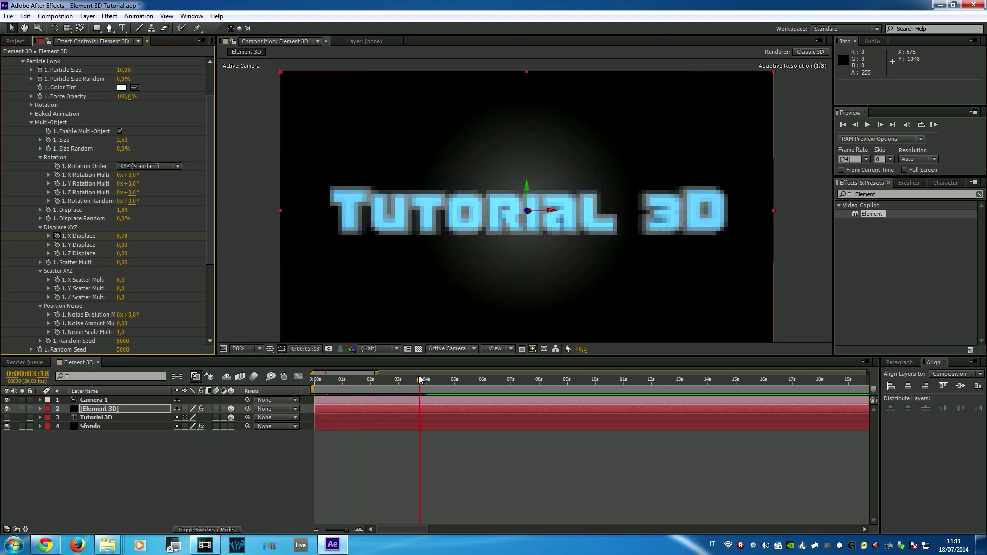
# Try X, Y and Z Rotation Multi changes, undoing each so all stay at 0x+0.0°.
pyautogui.moveTo(128, 175); pyautogui.dragTo(148, 175)
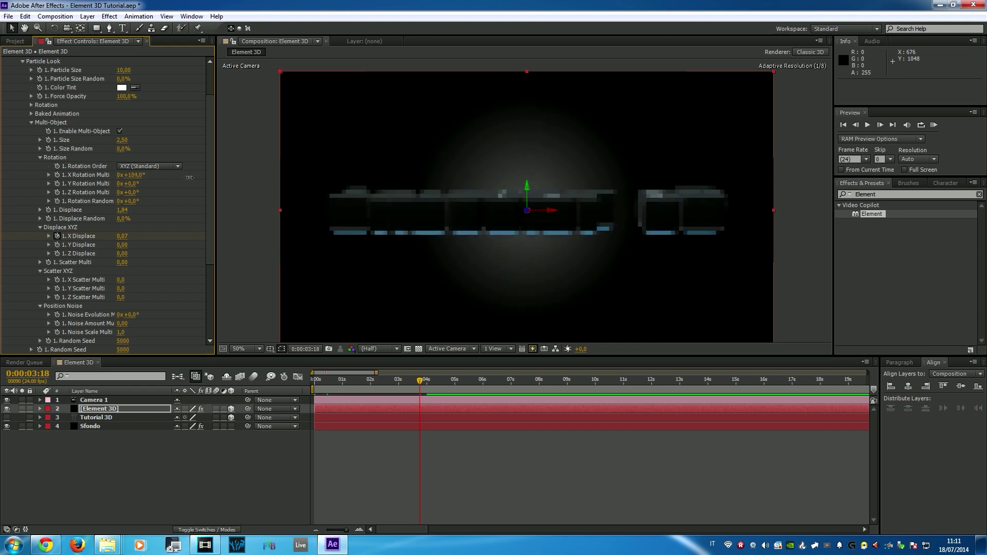
pyautogui.hotkey('ctrl', 'z')
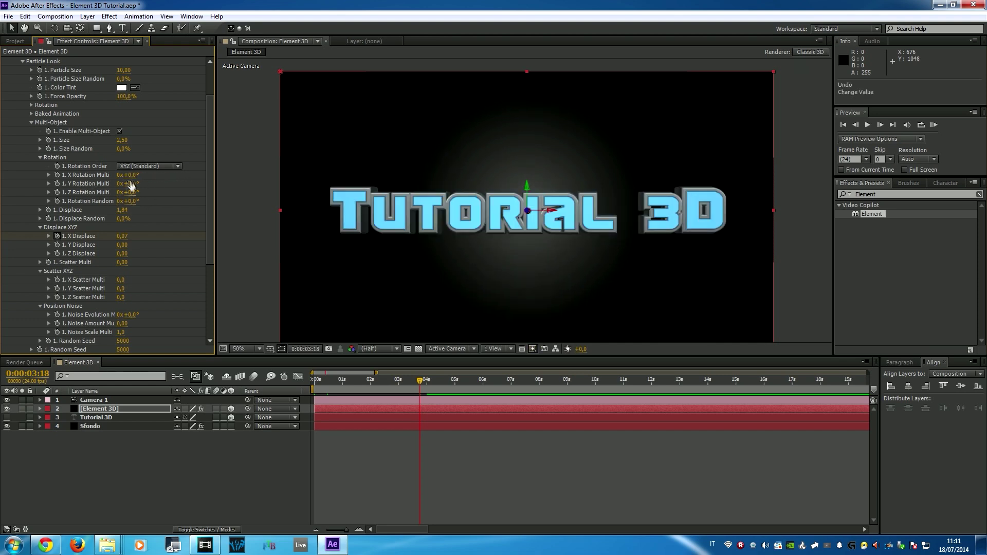
pyautogui.moveTo(138, 182); pyautogui.dragTo(119, 227)
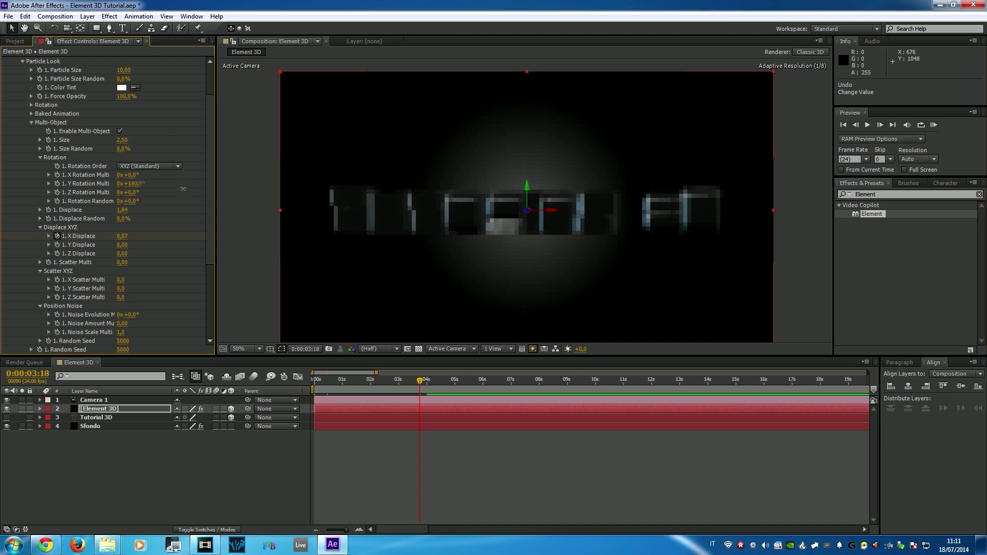
pyautogui.hotkey('ctrl', 'z')
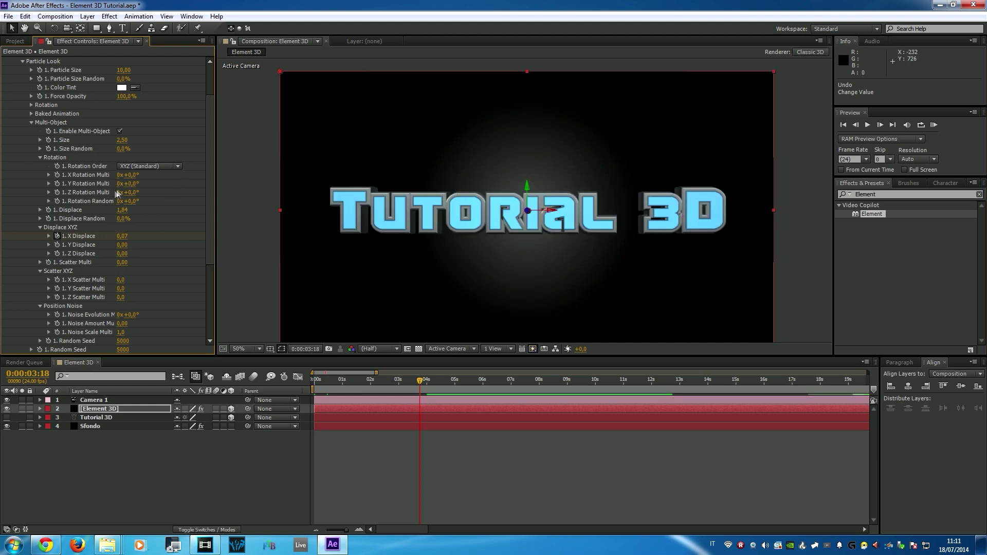
pyautogui.moveTo(127, 192); pyautogui.dragTo(139, 199)
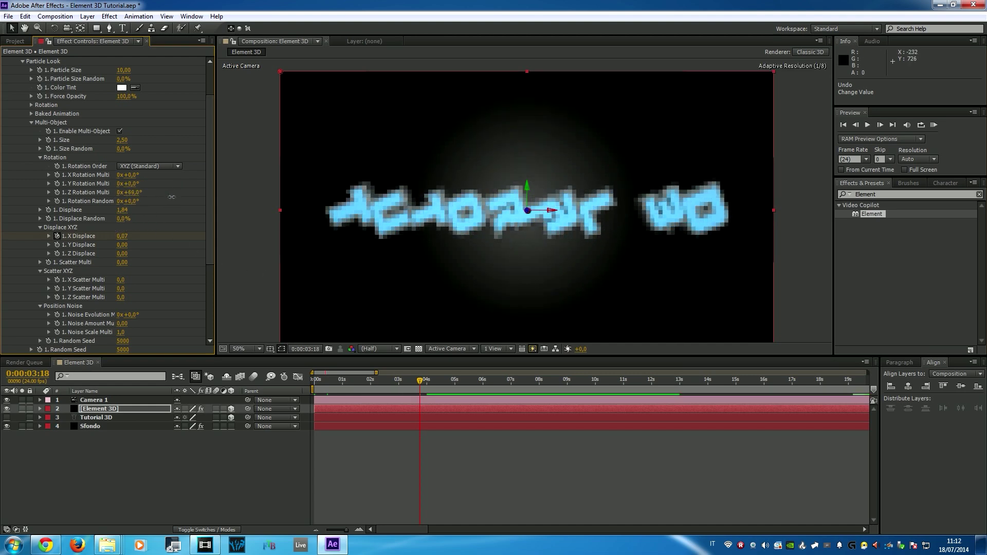
pyautogui.hotkey('ctrl', 'z')
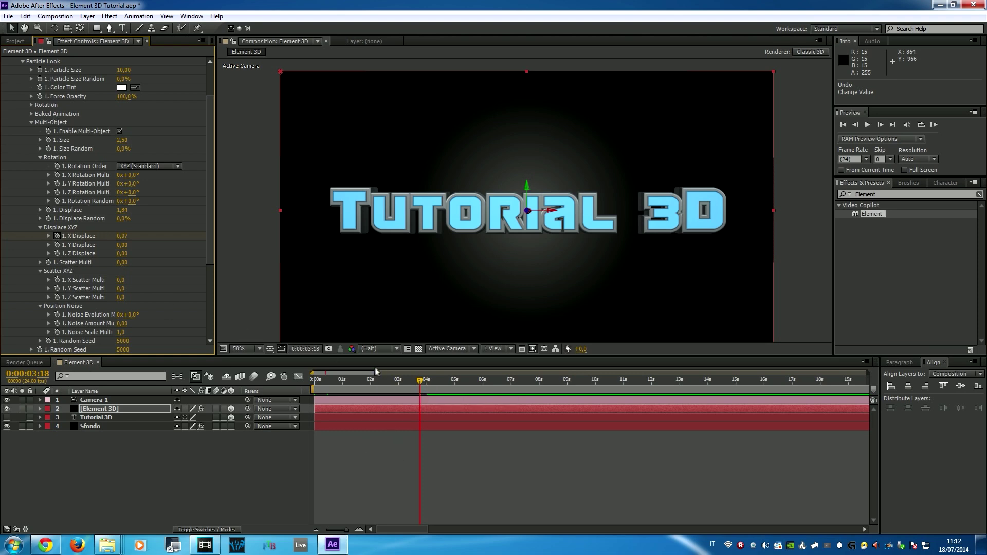
pyautogui.moveTo(420, 381); pyautogui.dragTo(429, 380)
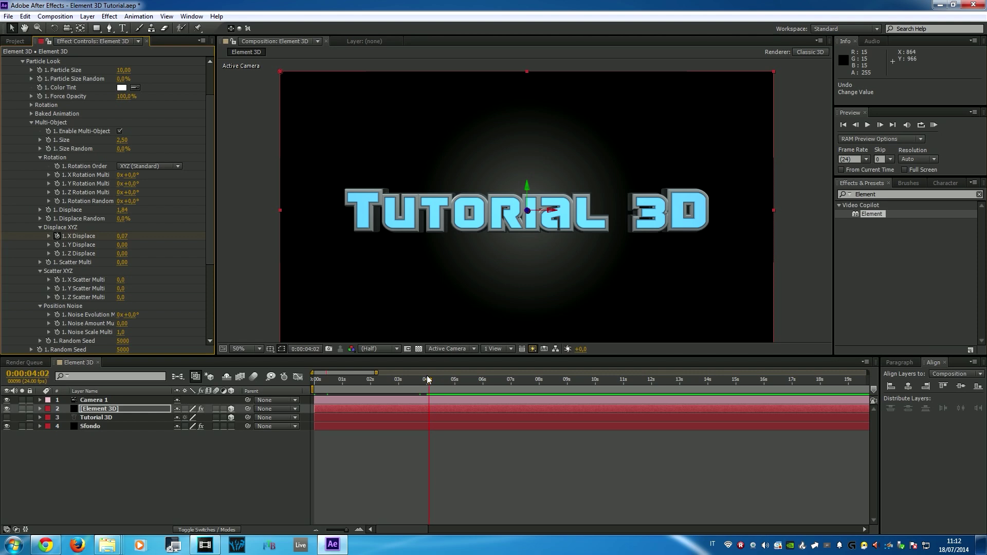
# At 0:00:04:00, enable keyframes for X, Y and Z Rotation Multi.
pyautogui.click(424, 380)
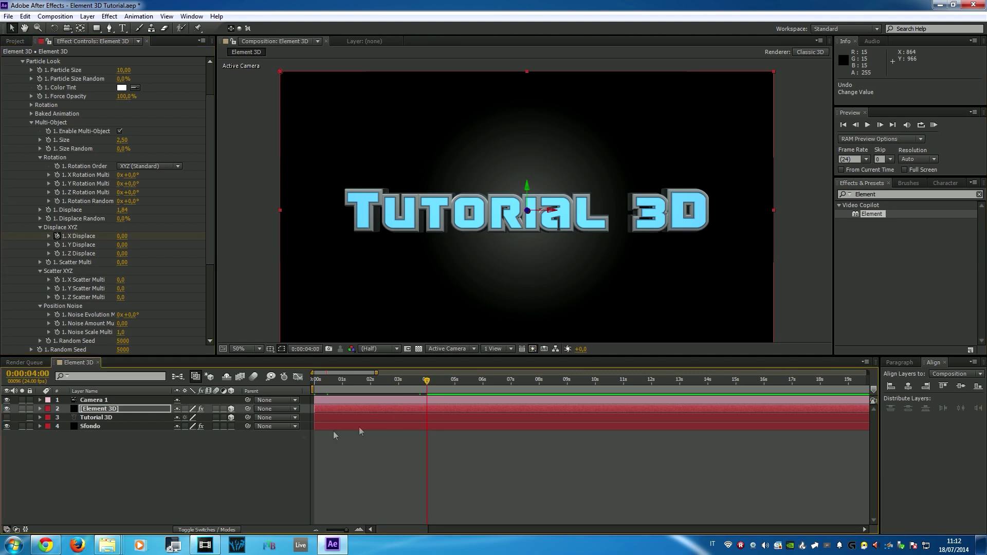
pyautogui.click(57, 175)
pyautogui.click(58, 192)
pyautogui.click(57, 184)
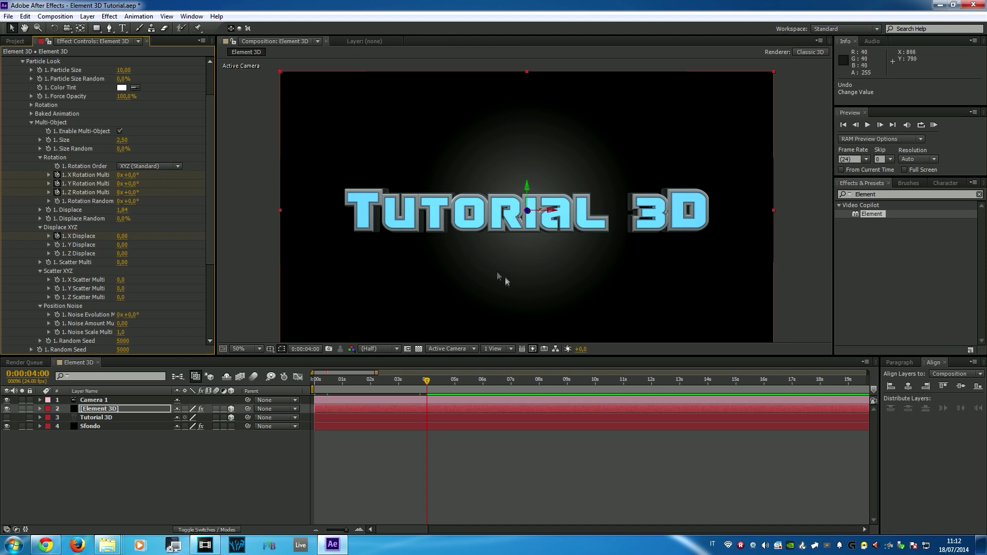
# Near 0:00:05:09, set X Rotation Multi to −90° and Y Rotation Multi to 270°.
pyautogui.moveTo(426, 381)
pyautogui.mouseDown()
pyautogui.moveTo(378, 381)
pyautogui.moveTo(458, 381)
pyautogui.mouseUp()
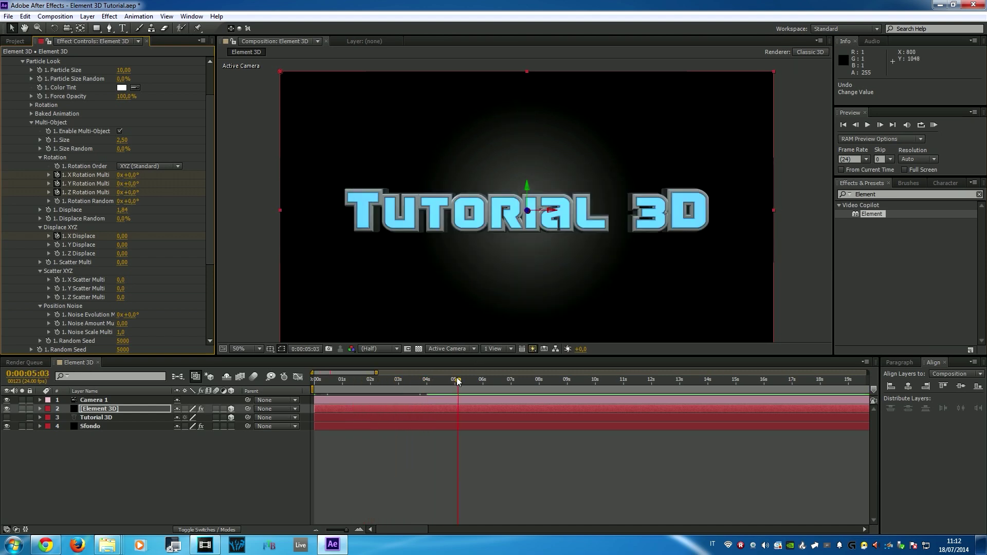
pyautogui.moveTo(459, 381); pyautogui.dragTo(481, 381)
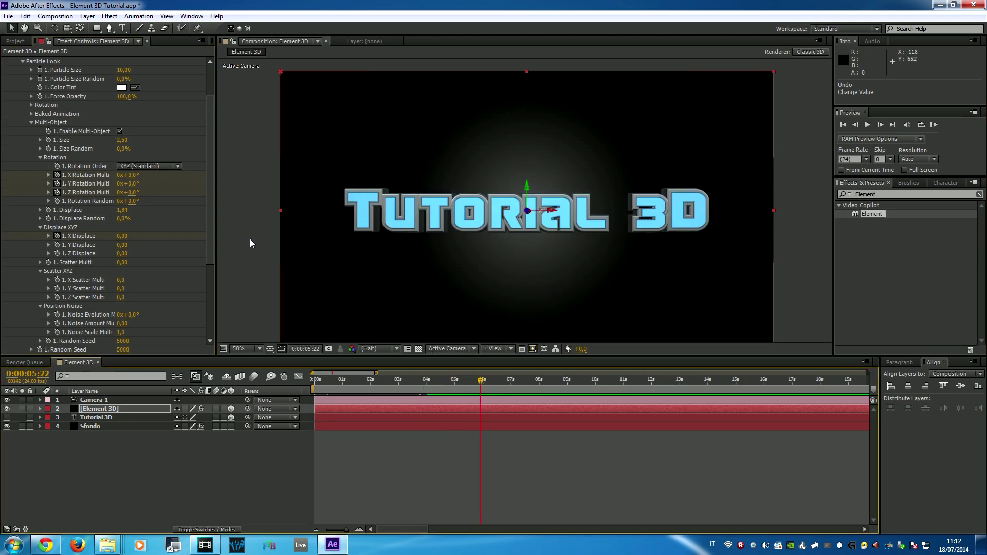
pyautogui.moveTo(316, 380); pyautogui.dragTo(465, 379)
pyautogui.moveTo(133, 177)
pyautogui.mouseDown()
pyautogui.moveTo(156, 173)
pyautogui.moveTo(101, 191)
pyautogui.mouseUp()
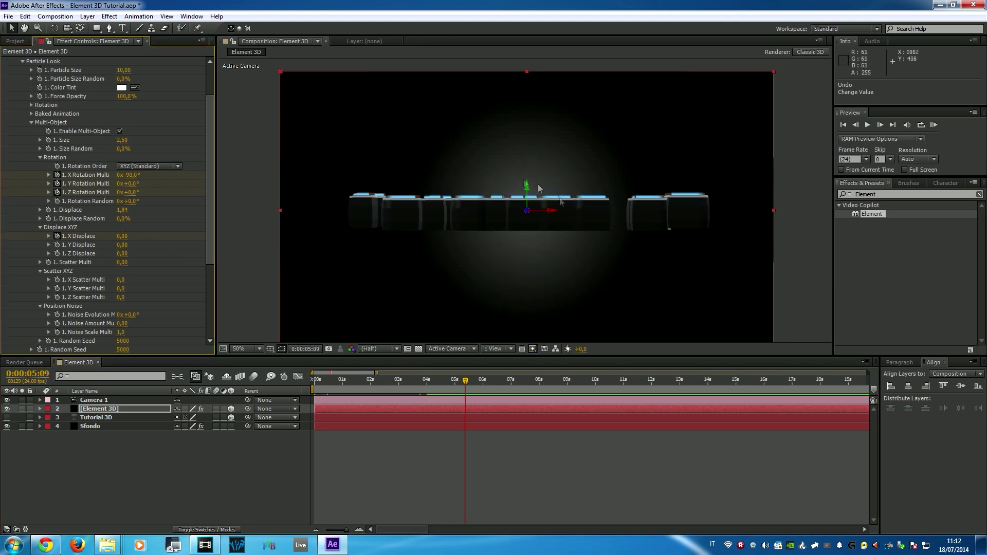
pyautogui.moveTo(133, 188)
pyautogui.mouseDown()
pyautogui.moveTo(110, 193)
pyautogui.moveTo(225, 191)
pyautogui.moveTo(210, 194)
pyautogui.mouseUp()
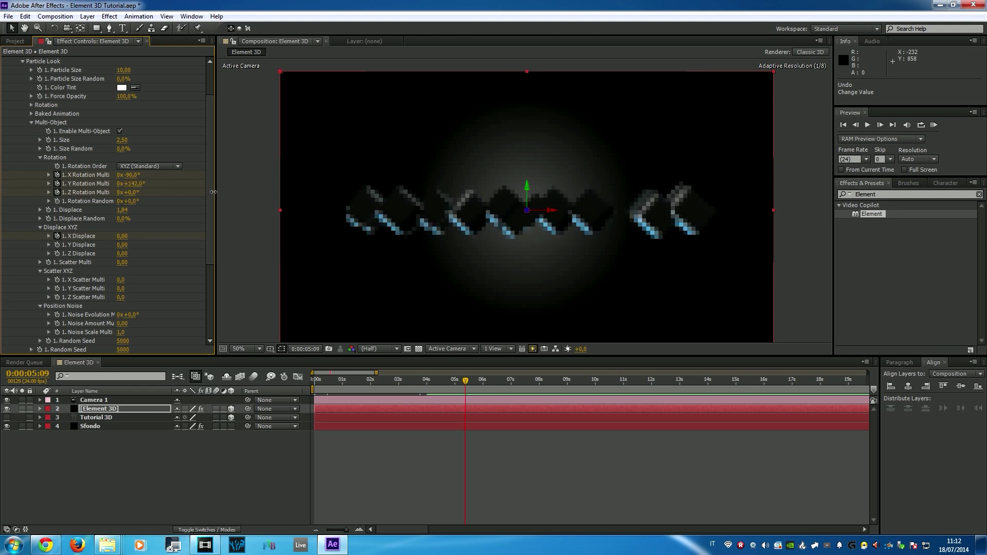
pyautogui.moveTo(210, 194); pyautogui.dragTo(269, 183)
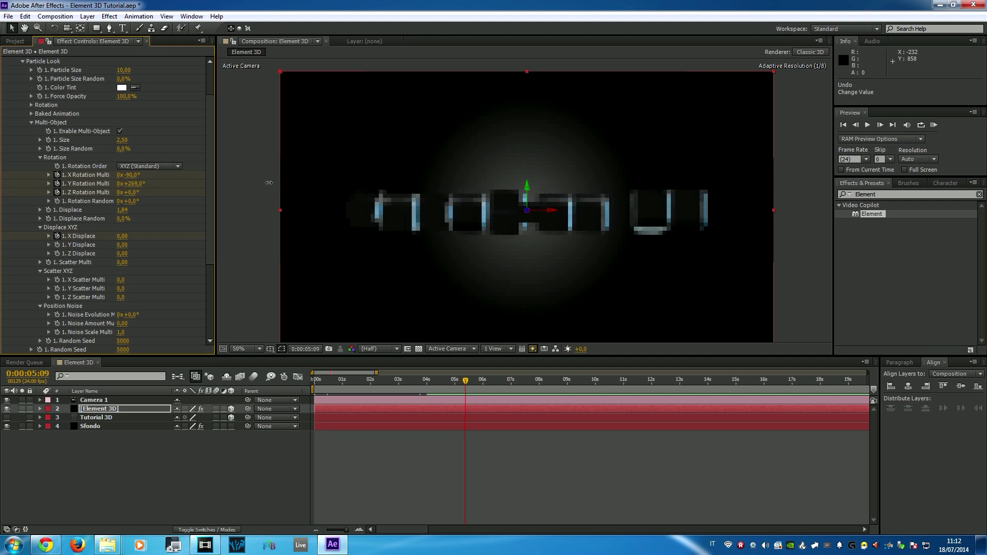
pyautogui.moveTo(269, 183); pyautogui.dragTo(270, 182)
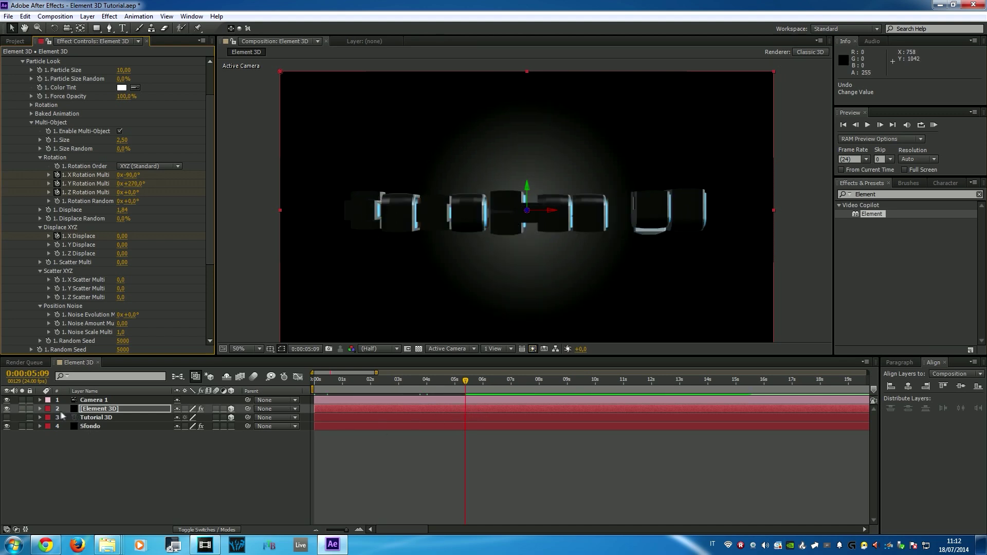
pyautogui.click(39, 409)
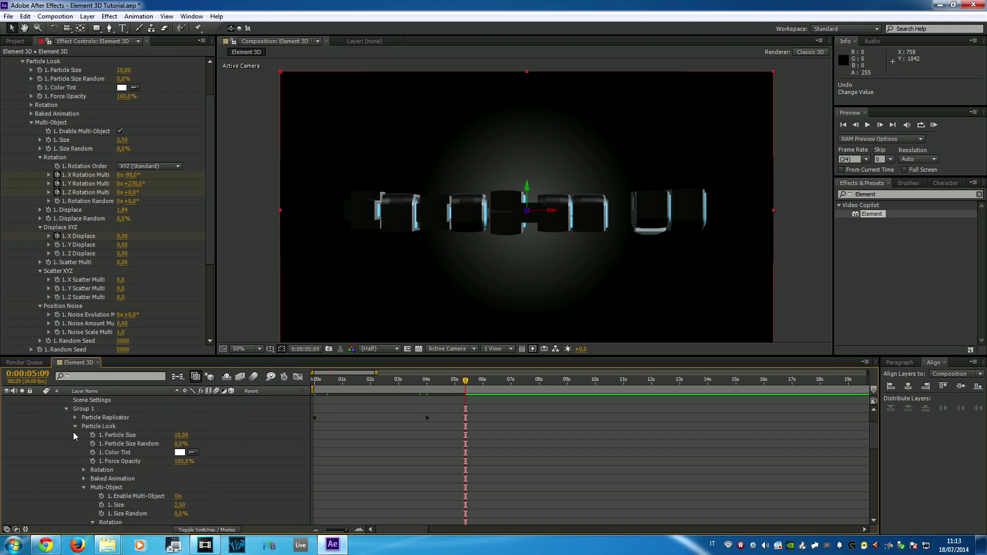
# Move the rotated-pose keyframes to 0:00 and preview the letters turning into place.
pyautogui.scroll(-3, 73, 432)
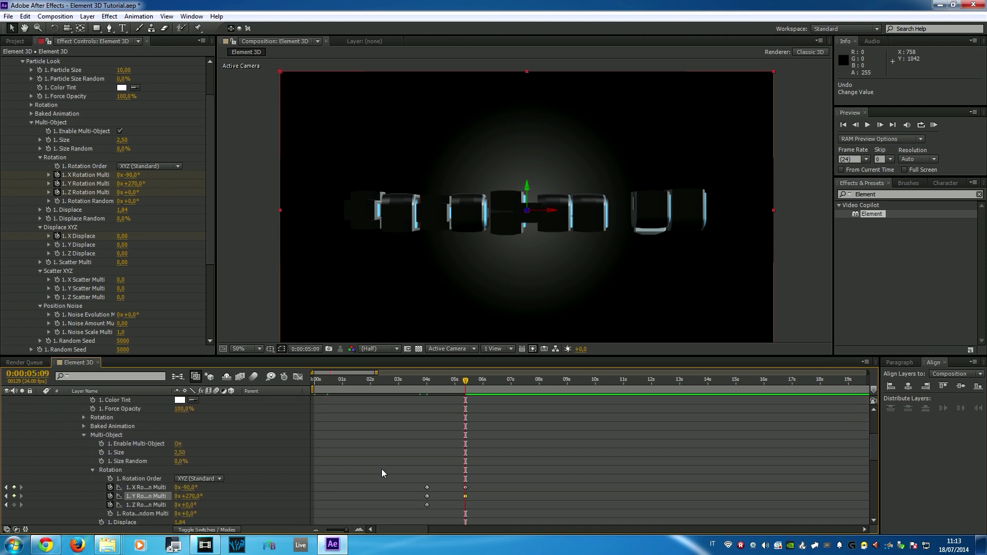
pyautogui.scroll(-2, 381, 473)
pyautogui.moveTo(479, 449)
pyautogui.mouseDown()
pyautogui.moveTo(463, 477)
pyautogui.moveTo(343, 468)
pyautogui.mouseUp()
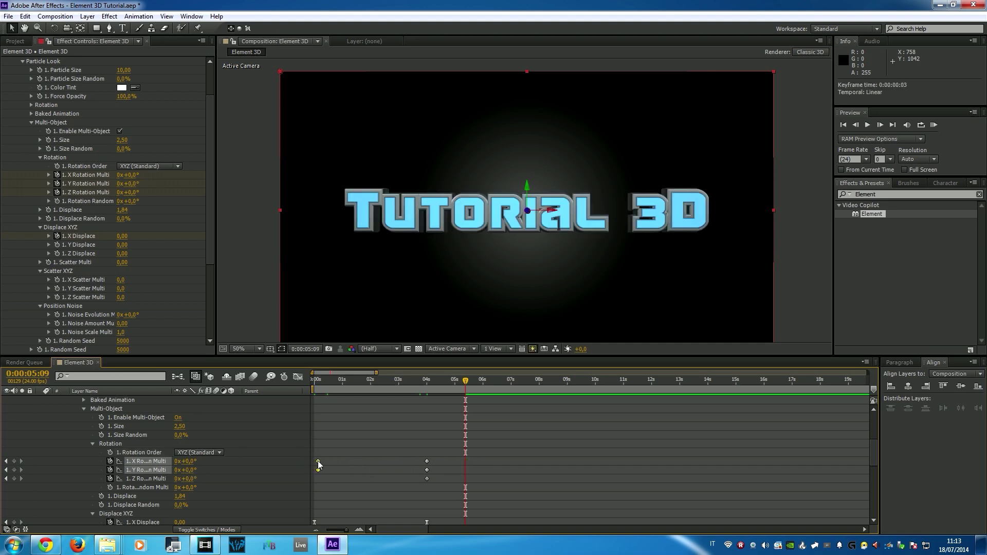
pyautogui.moveTo(325, 464); pyautogui.dragTo(343, 465)
pyautogui.click(314, 382)
pyautogui.moveTo(314, 383)
pyautogui.mouseDown()
pyautogui.moveTo(402, 390)
pyautogui.moveTo(374, 396)
pyautogui.moveTo(394, 404)
pyautogui.moveTo(441, 403)
pyautogui.mouseUp()
pyautogui.moveTo(383, 382); pyautogui.dragTo(398, 382)
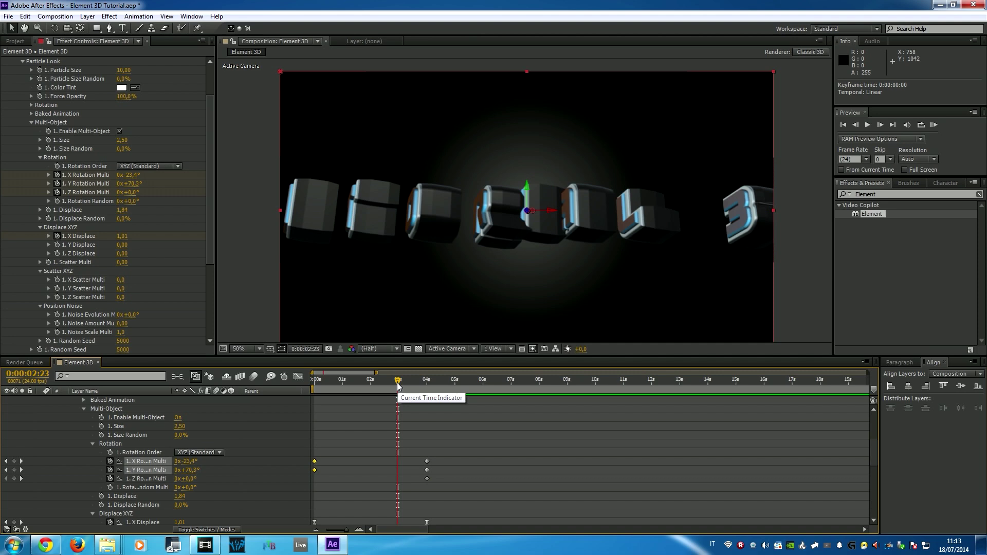
pyautogui.moveTo(398, 383); pyautogui.dragTo(400, 384)
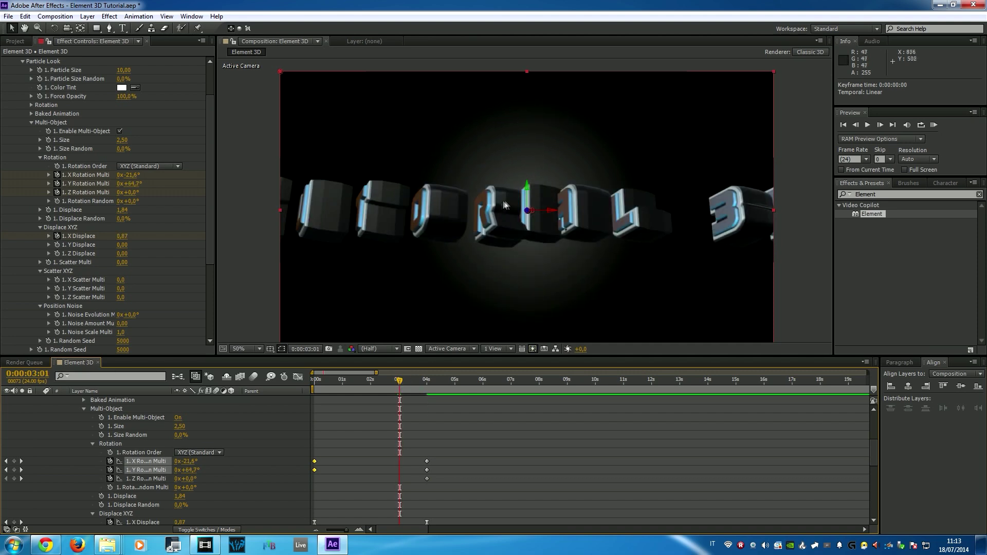
# Check the view at 100% and 200%, return to 50%, and raise Displace to 3,74.
pyautogui.press('.')
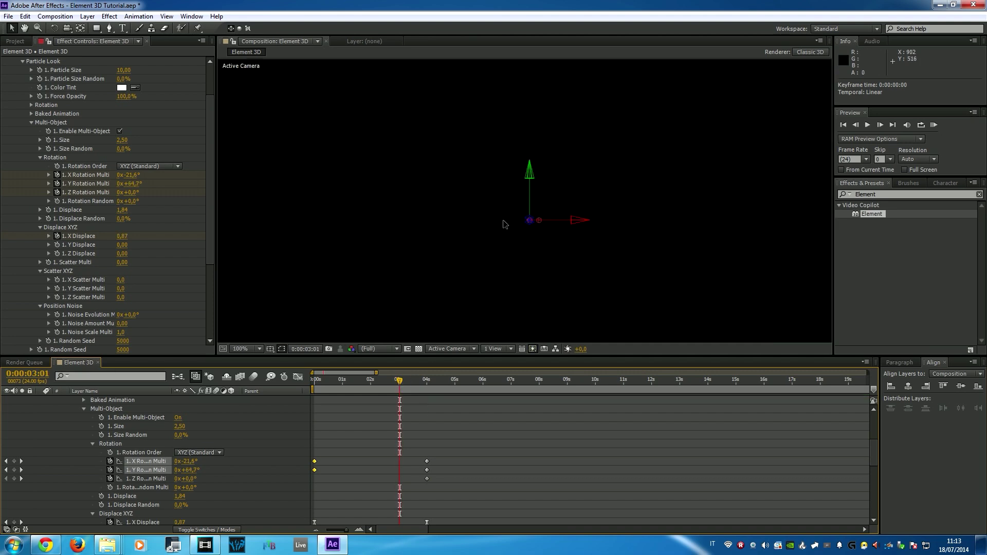
pyautogui.press('.')
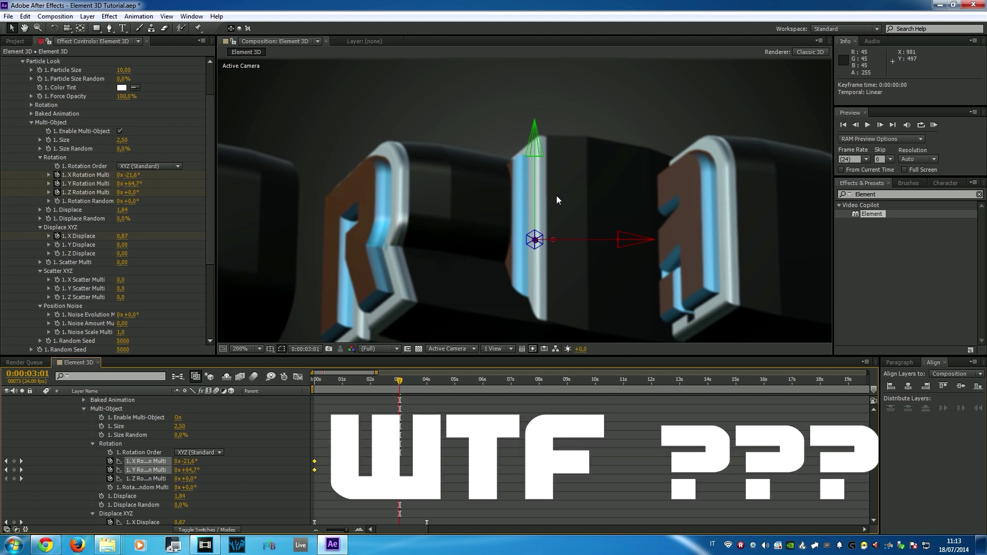
pyautogui.press(',')
pyautogui.press(',')
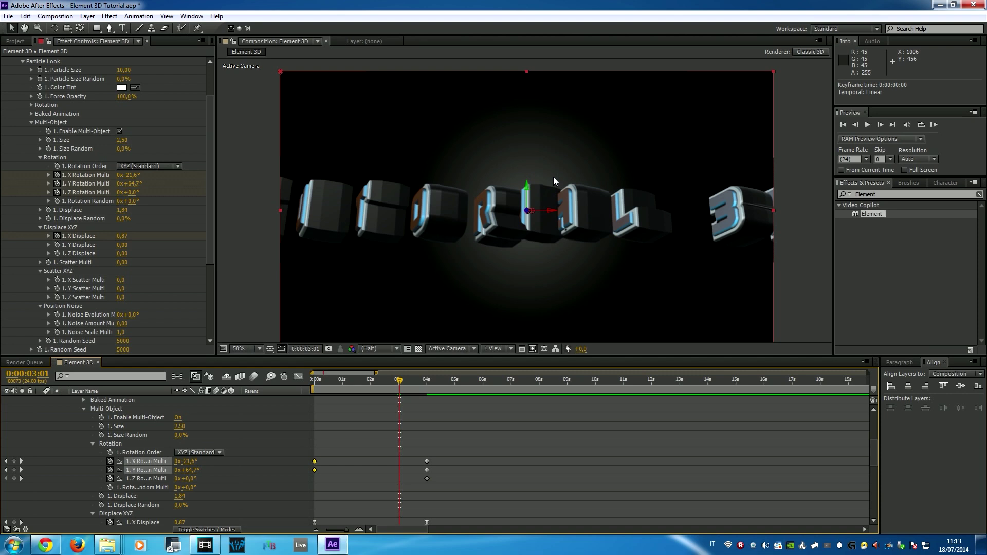
pyautogui.moveTo(553, 166); pyautogui.dragTo(552, 155)
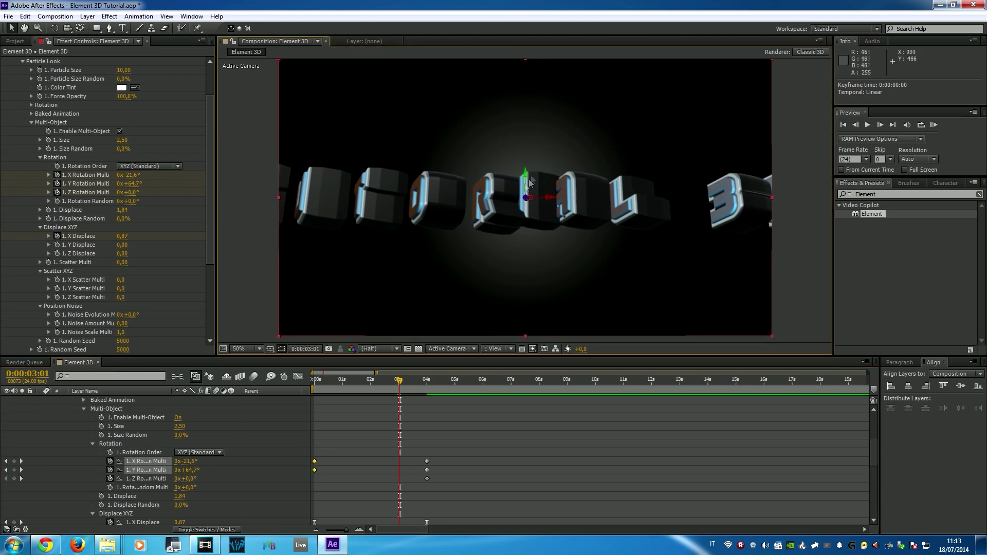
pyautogui.moveTo(400, 387); pyautogui.dragTo(397, 381)
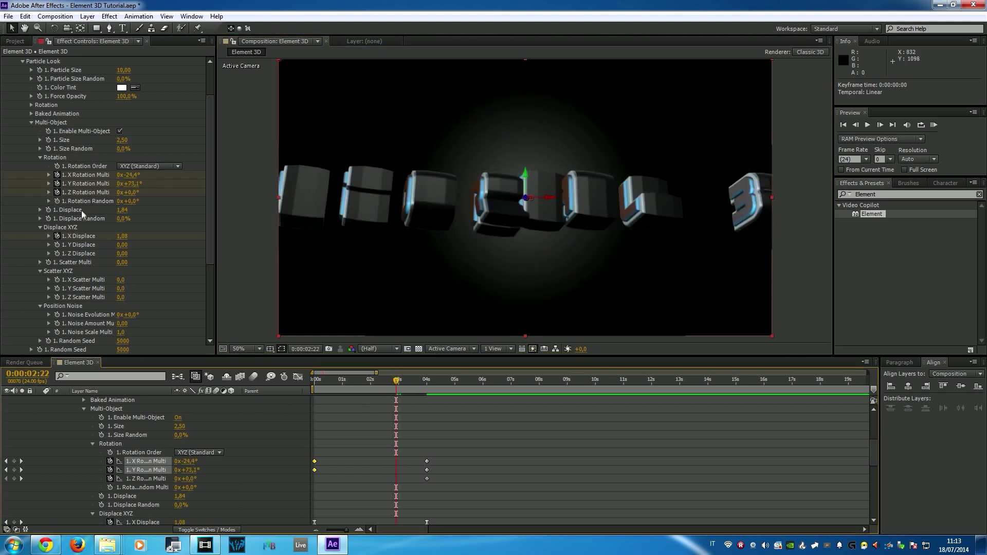
pyautogui.moveTo(125, 205); pyautogui.dragTo(220, 208)
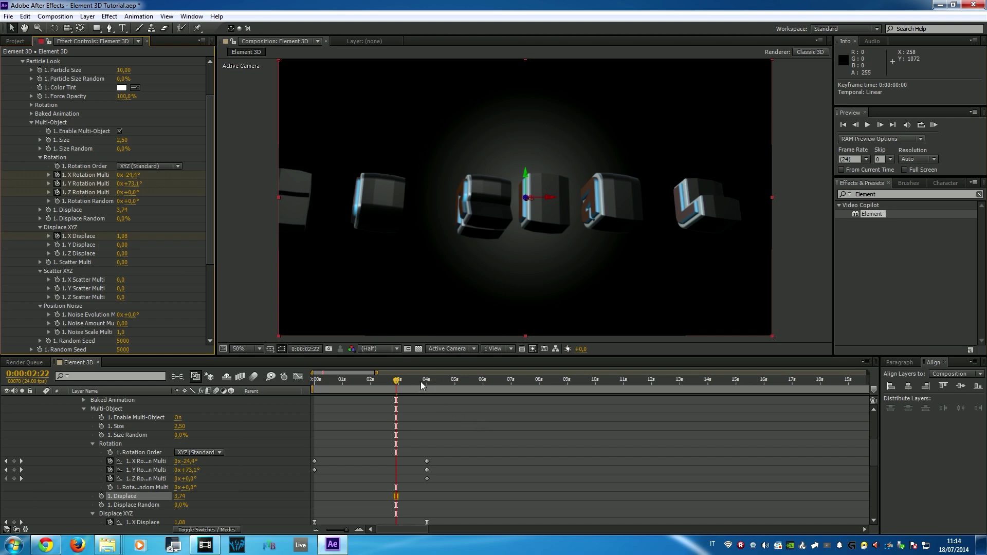
# Undo the Displace change and key X Displace at 2.61 near 3 seconds.
pyautogui.hotkey('ctrl', 'z')
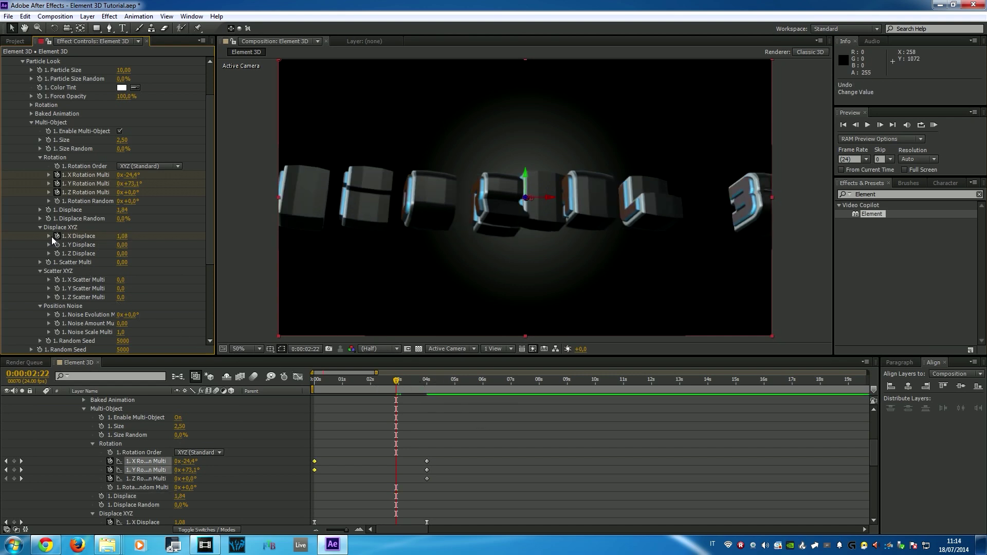
pyautogui.moveTo(121, 236); pyautogui.dragTo(212, 234)
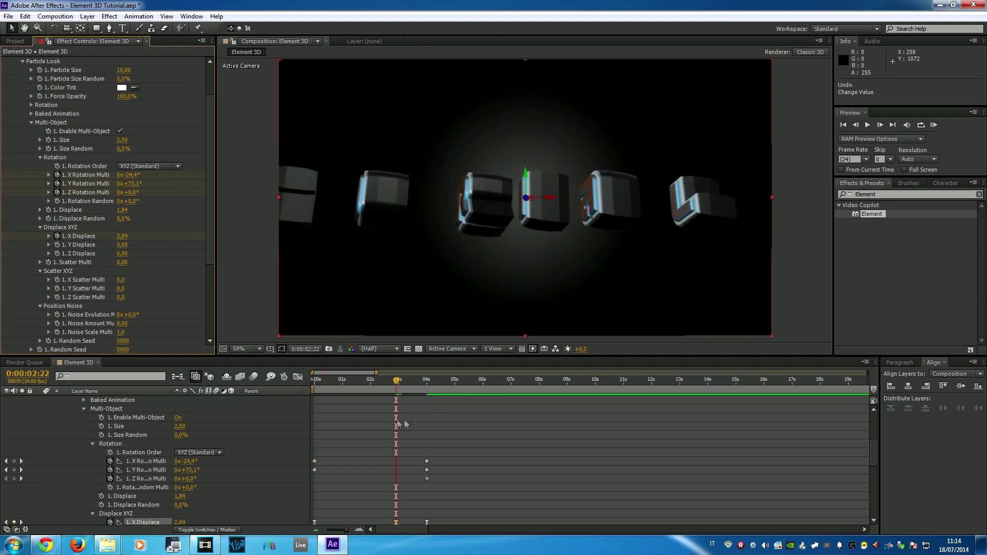
pyautogui.moveTo(397, 383); pyautogui.dragTo(402, 384)
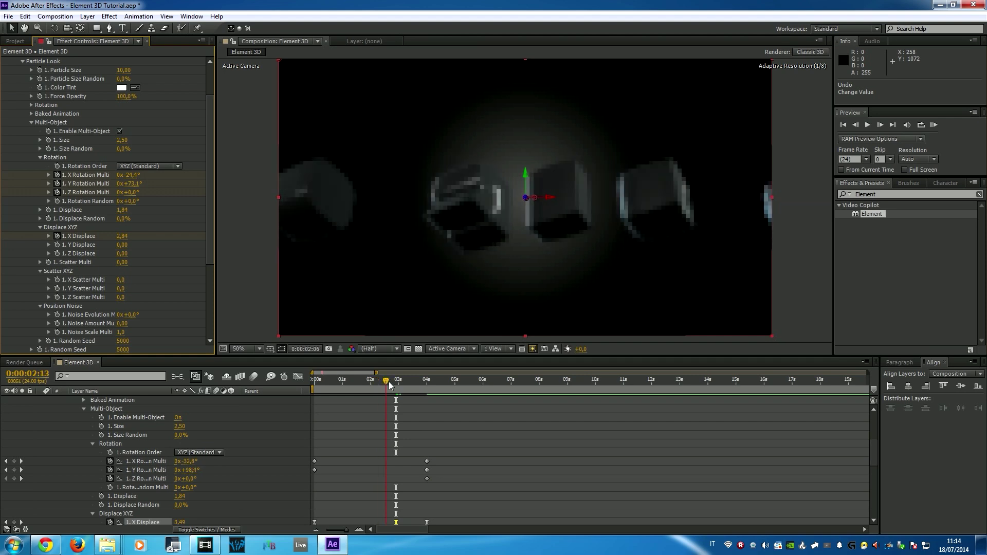
pyautogui.moveTo(401, 381); pyautogui.dragTo(407, 381)
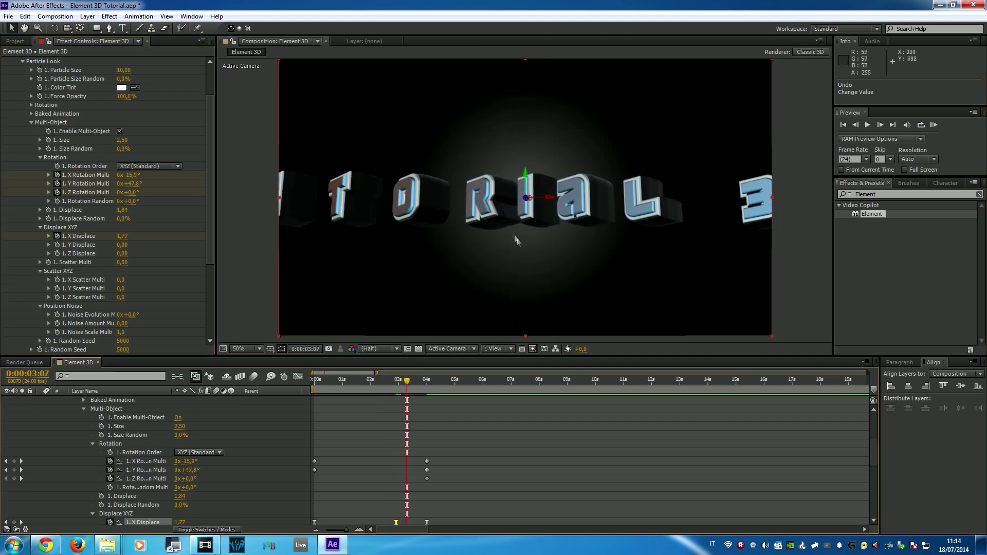
pyautogui.moveTo(126, 239); pyautogui.dragTo(163, 233)
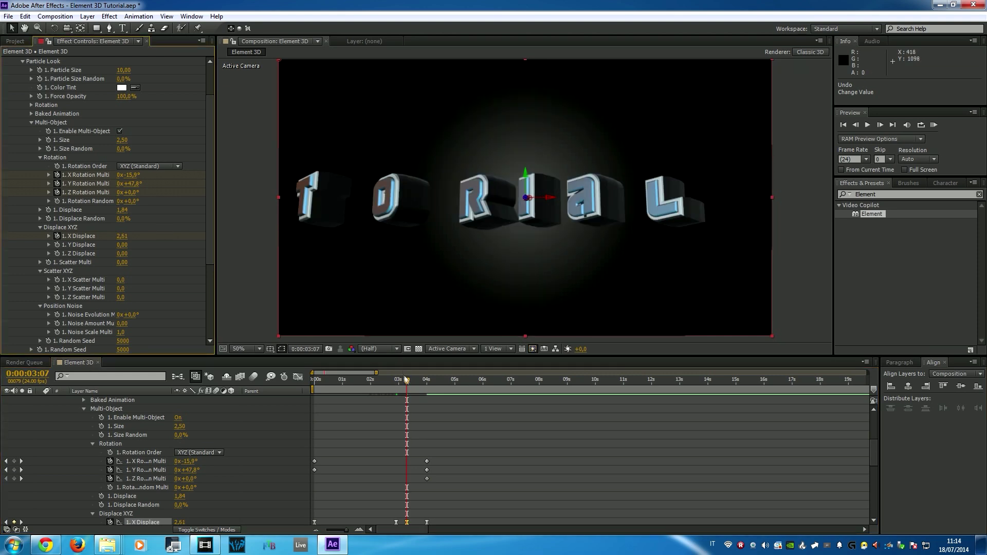
pyautogui.moveTo(407, 381)
pyautogui.mouseDown()
pyautogui.moveTo(434, 380)
pyautogui.moveTo(356, 391)
pyautogui.moveTo(417, 383)
pyautogui.mouseUp()
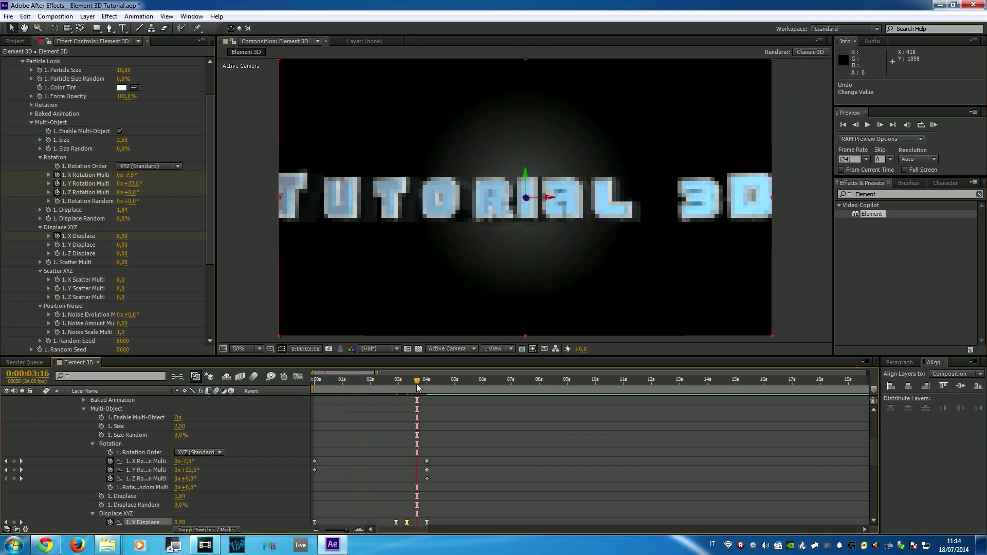
# Set the preview resolution to Full and scrub back to the scattered letter pieces.
pyautogui.click(394, 351)
pyautogui.click(381, 376)
pyautogui.moveTo(373, 381); pyautogui.dragTo(431, 385)
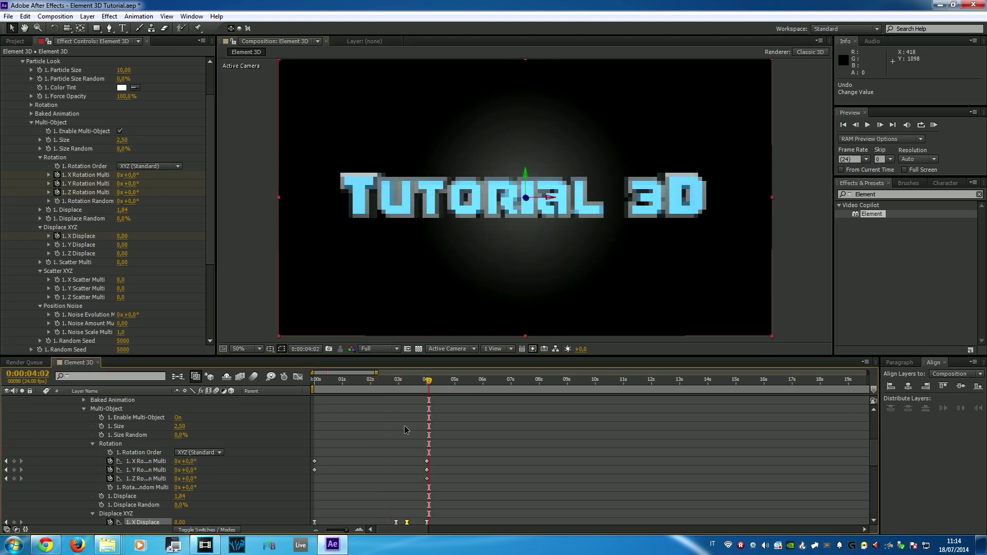
pyautogui.scroll(5, 404, 424)
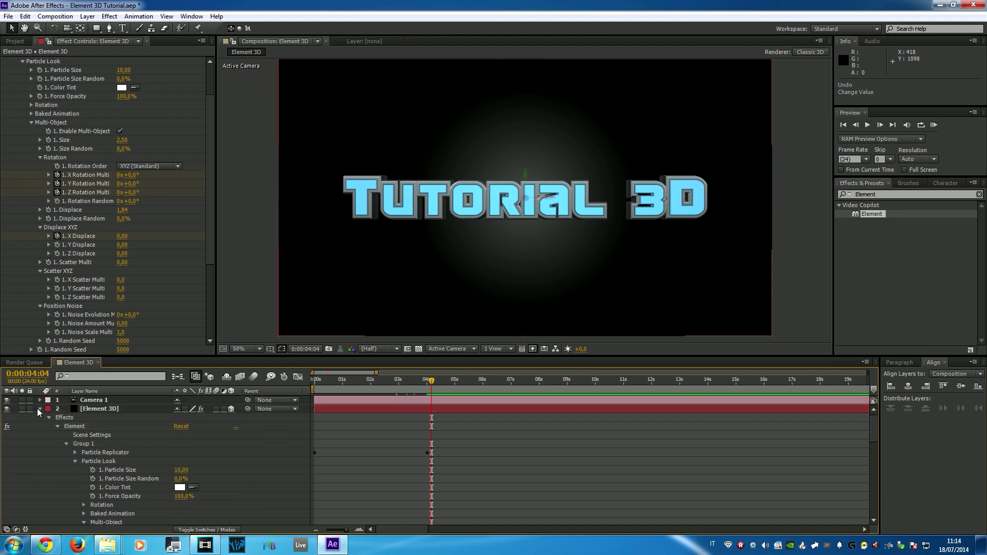
# Collapse the Element 3D layer and scrub from about one second to the assembled title and back.
pyautogui.click(40, 409)
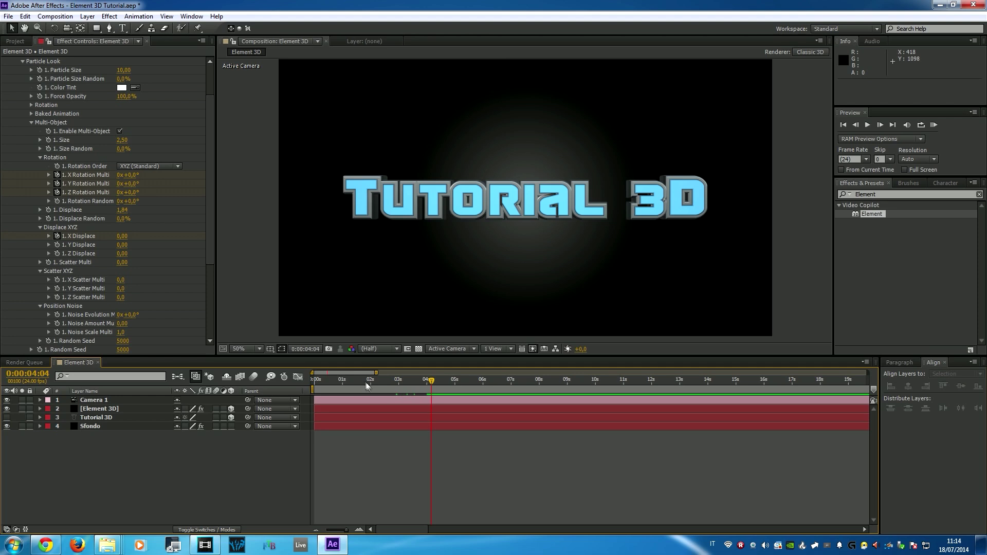
pyautogui.click(336, 381)
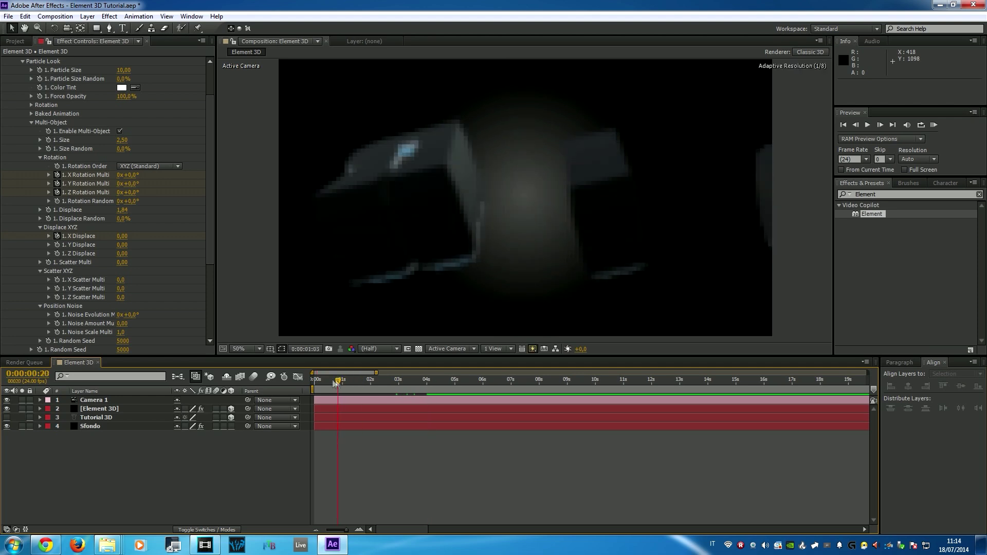
pyautogui.moveTo(335, 384); pyautogui.dragTo(433, 383)
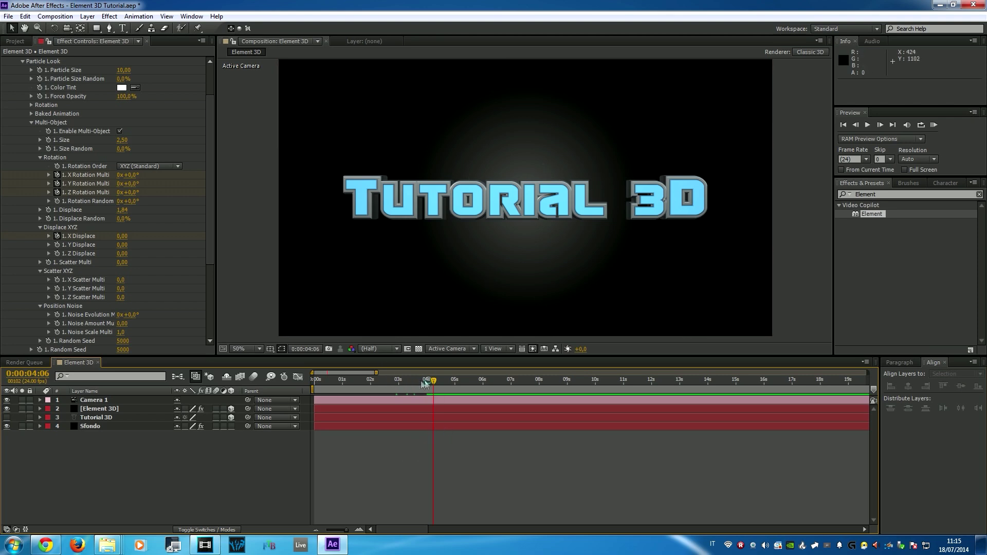
pyautogui.moveTo(433, 382)
pyautogui.mouseDown()
pyautogui.moveTo(328, 387)
pyautogui.moveTo(433, 383)
pyautogui.mouseUp()
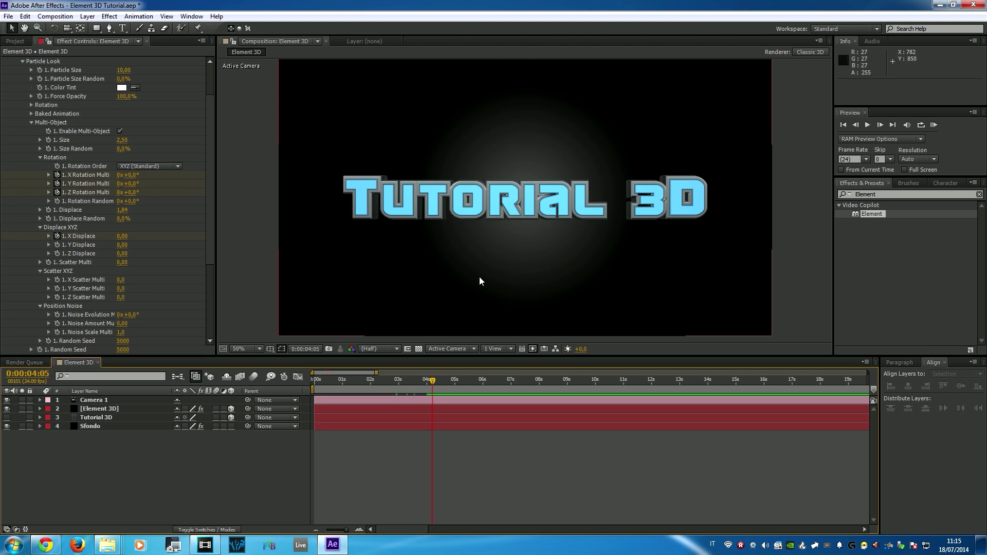
pyautogui.click(13, 545)
# Browse to the Videomaking folder on Local Disk (D:) and play Intro YTP.mp4.
pyautogui.click(220, 346)
pyautogui.doubleClick(329, 93)
pyautogui.doubleClick(164, 289)
pyautogui.press('BackSpace')
pyautogui.doubleClick(167, 300)
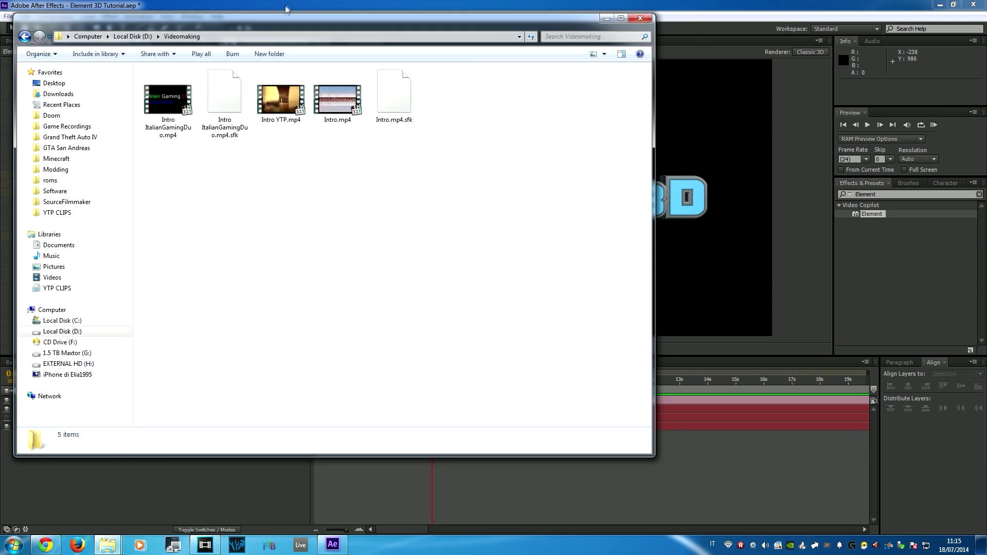
pyautogui.moveTo(288, 22); pyautogui.dragTo(374, 381)
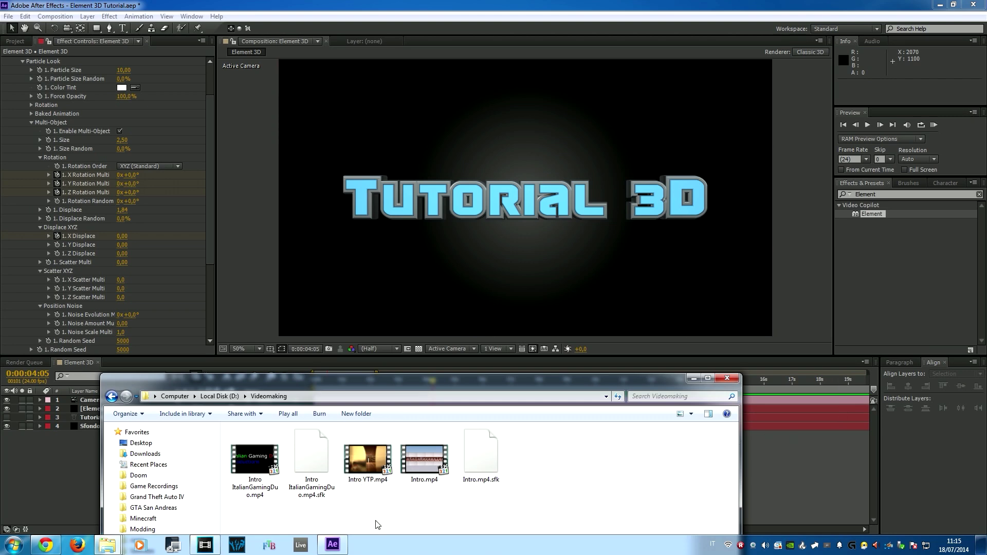
pyautogui.doubleClick(370, 459)
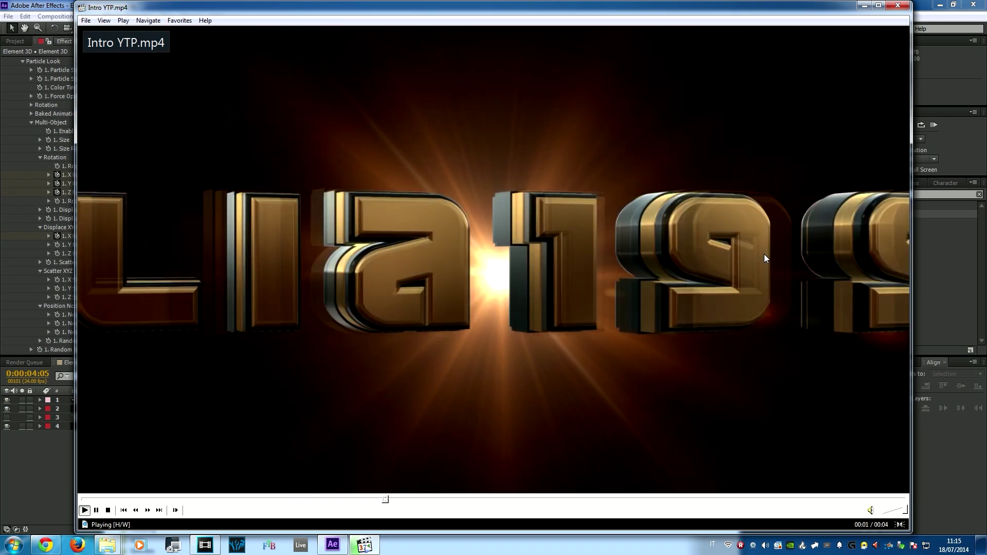
# Lower the volume, replay Intro YTP.mp4 from the start, then close the player and return to After Effects.
pyautogui.scroll(-8, 764, 254)
pyautogui.scroll(-1, 764, 254)
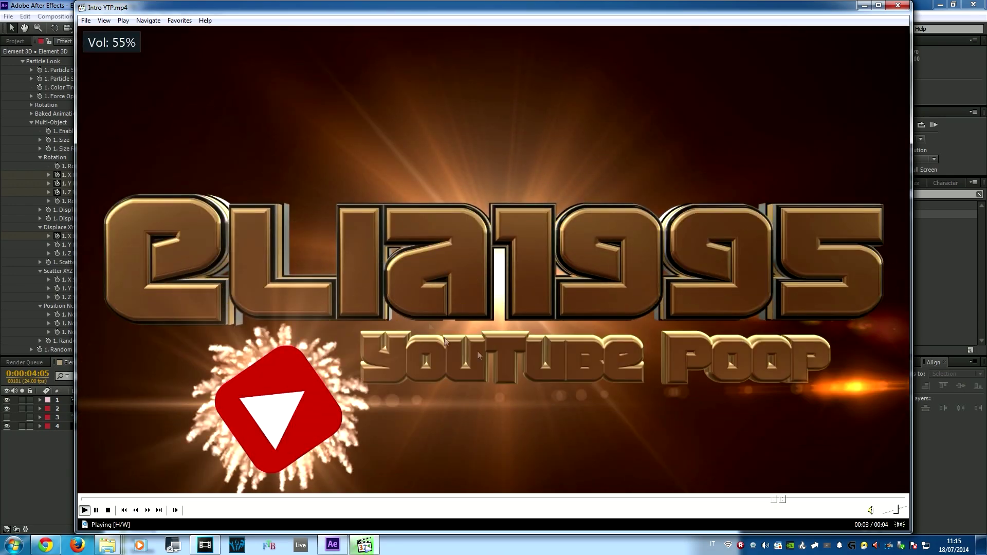
pyautogui.scroll(-4, 545, 310)
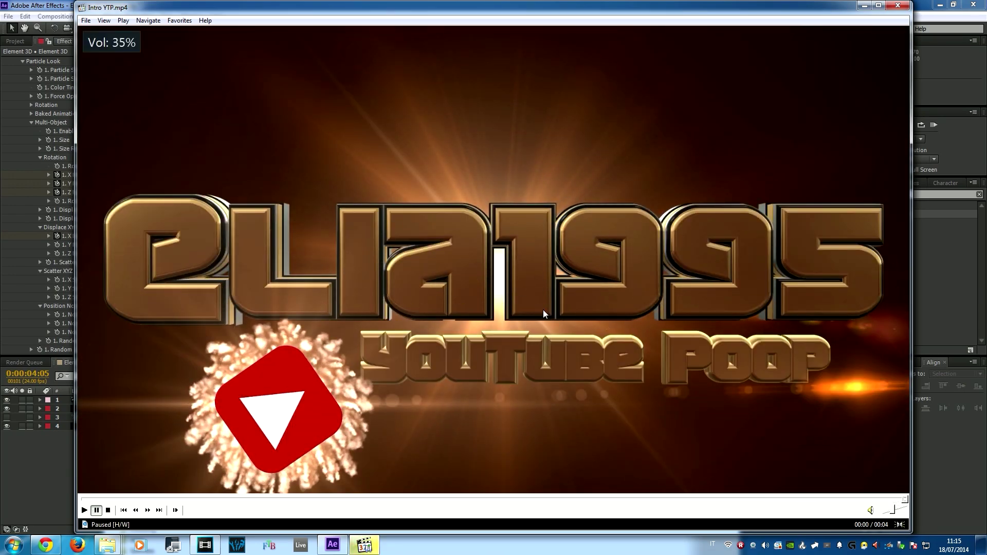
pyautogui.click(545, 309)
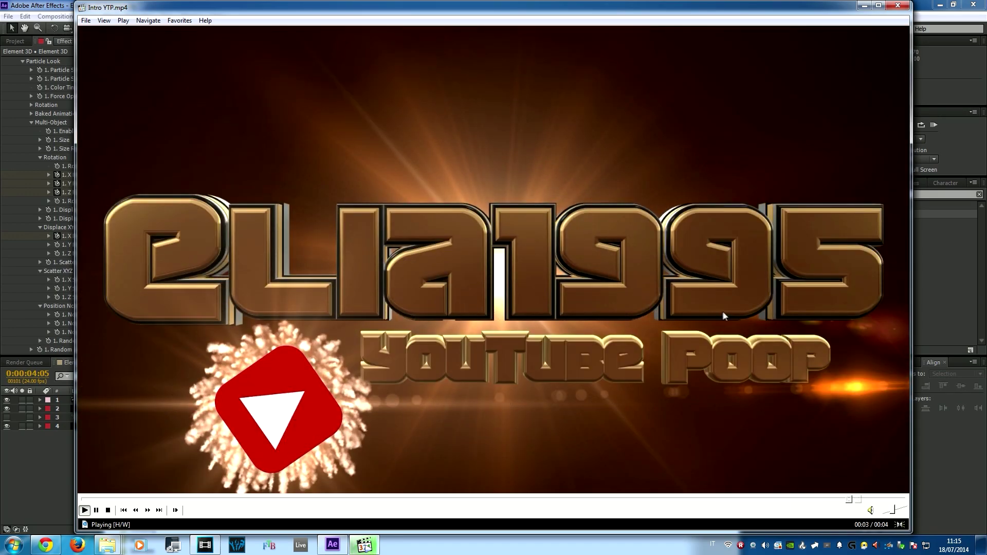
pyautogui.click(899, 6)
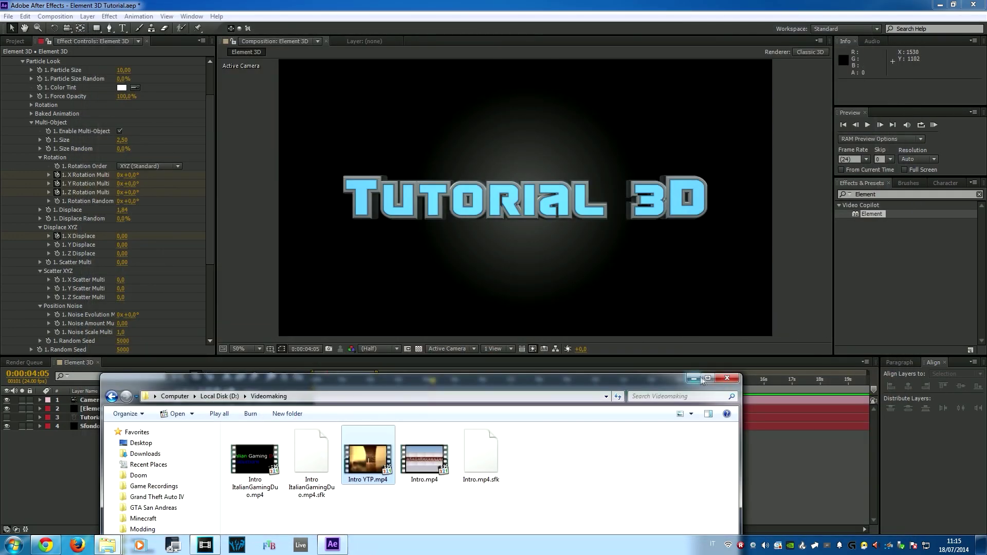
pyautogui.click(696, 435)
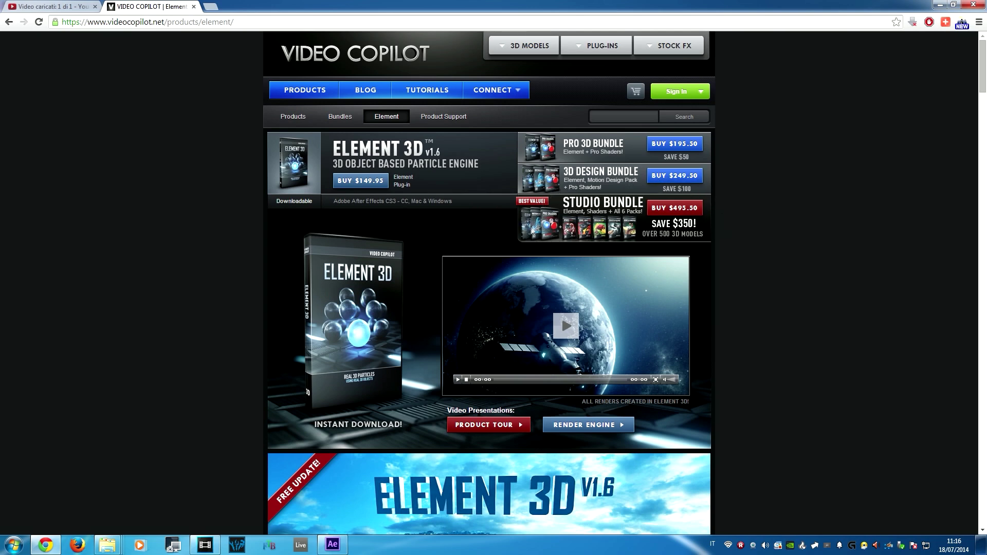
# Close Chrome after viewing the Element 3D v1.6 product page.
pyautogui.click(972, 5)
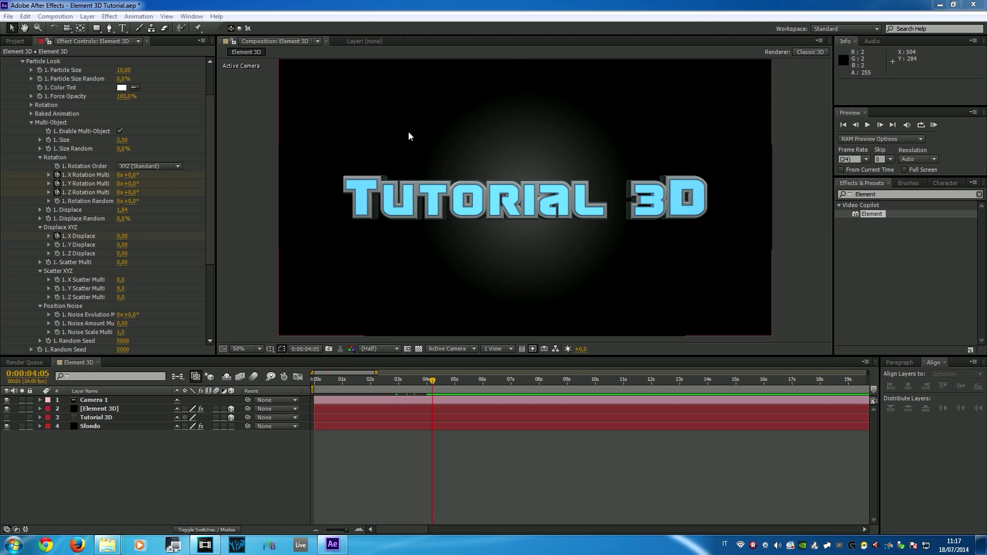
# Open Element 3D.avi from the desktop, replay it from the start, then close Media Player Classic.
pyautogui.click(982, 545)
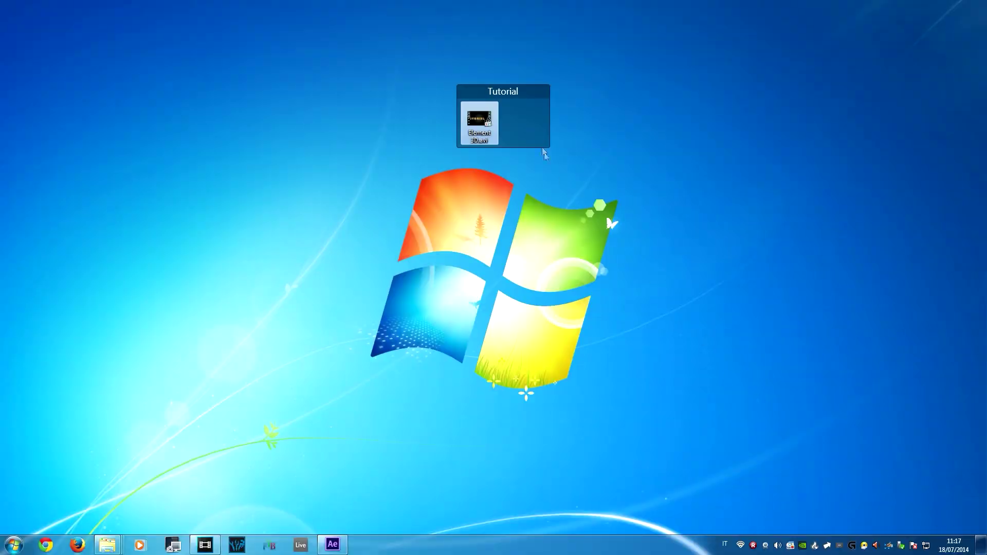
pyautogui.doubleClick(478, 124)
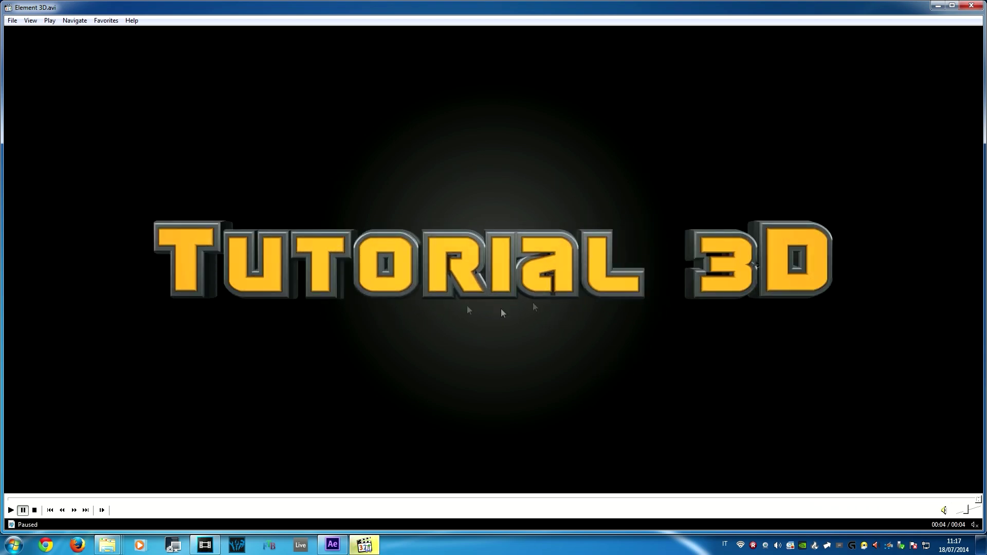
pyautogui.press('space')
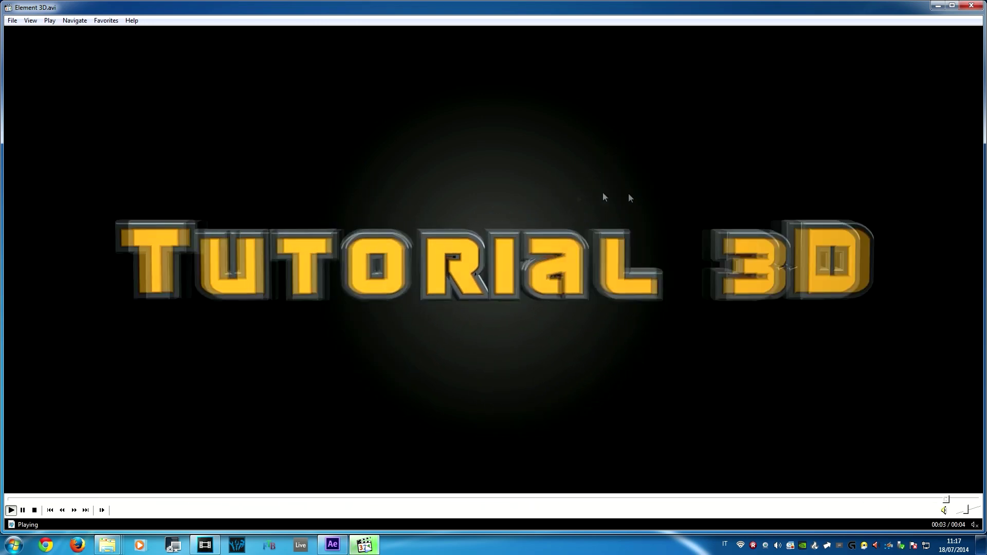
pyautogui.click(971, 6)
# Restore After Effects, hide the Element 3D layer to reveal the flat white Tutorial 3D text, then minimize.
pyautogui.click(332, 545)
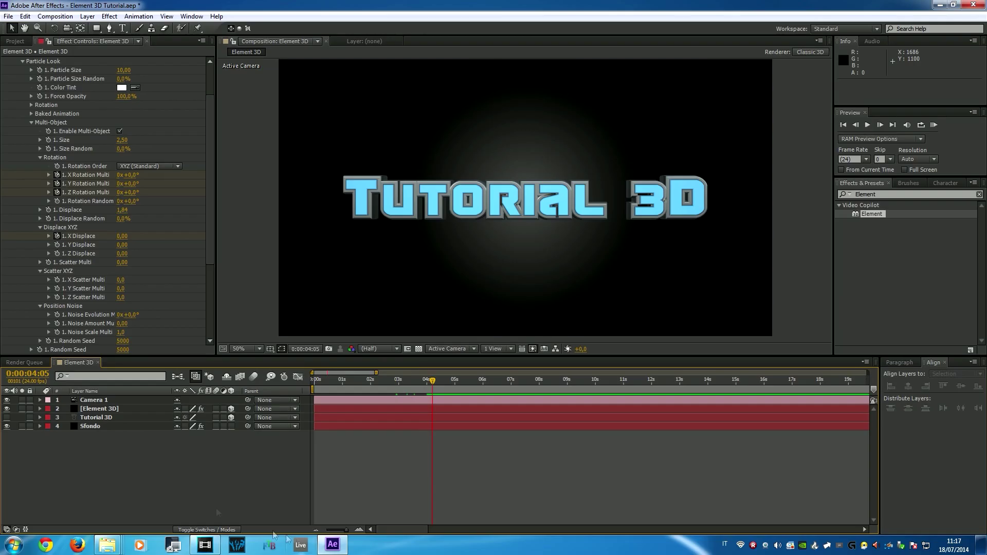
pyautogui.click(6, 409)
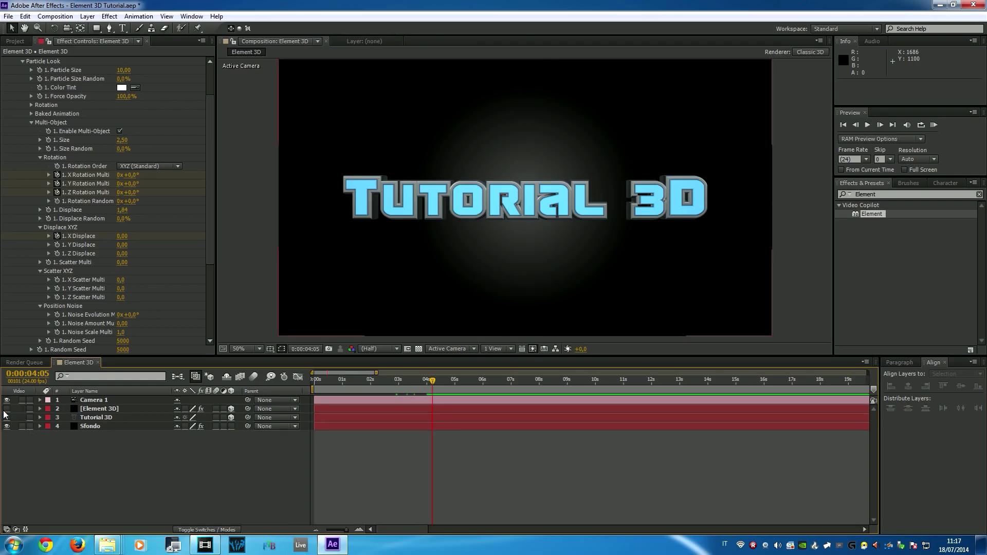
pyautogui.click(7, 418)
pyautogui.click(7, 419)
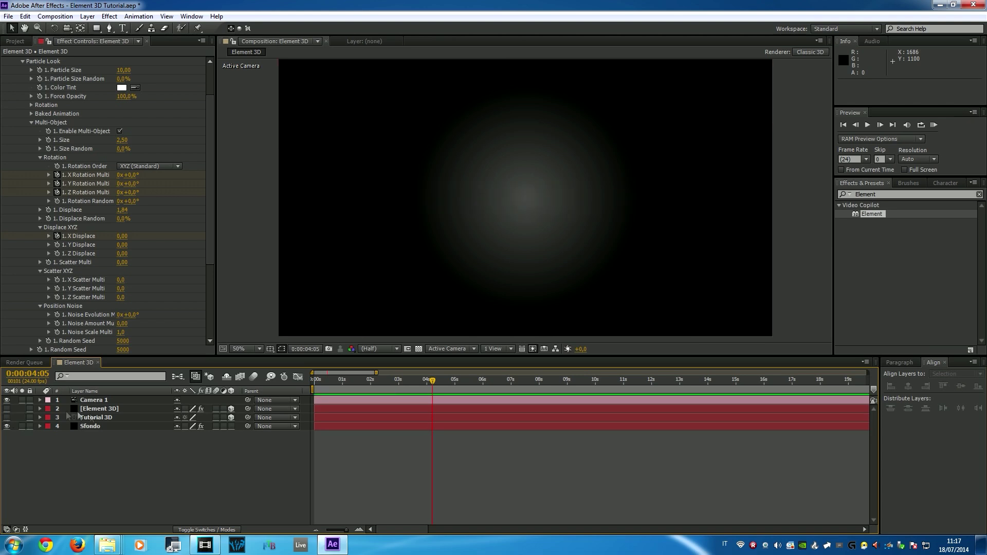
pyautogui.click(7, 418)
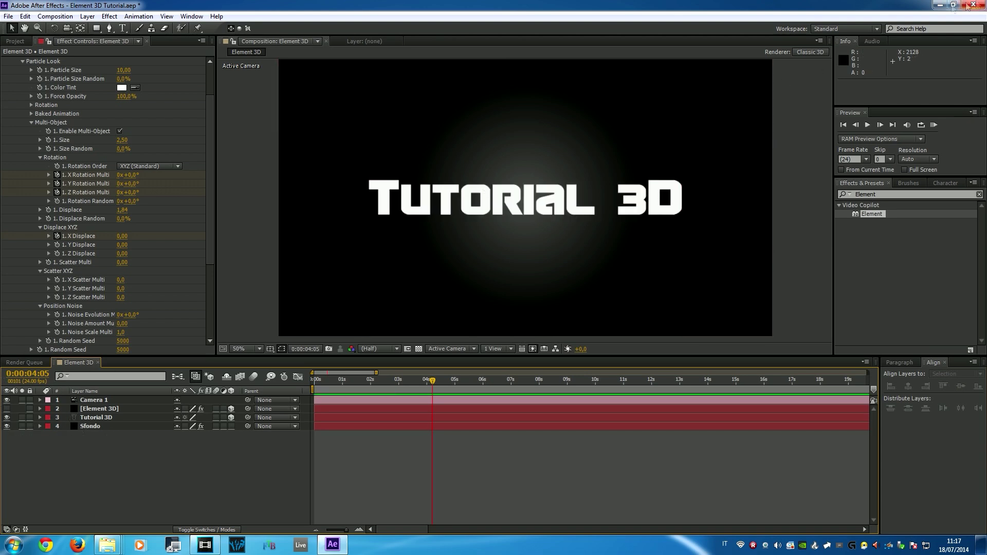
pyautogui.click(939, 4)
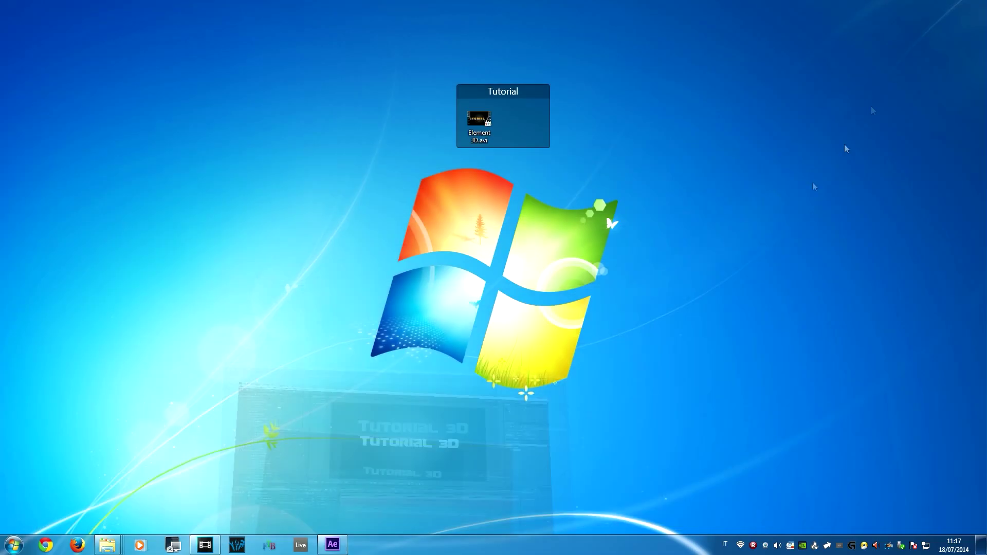